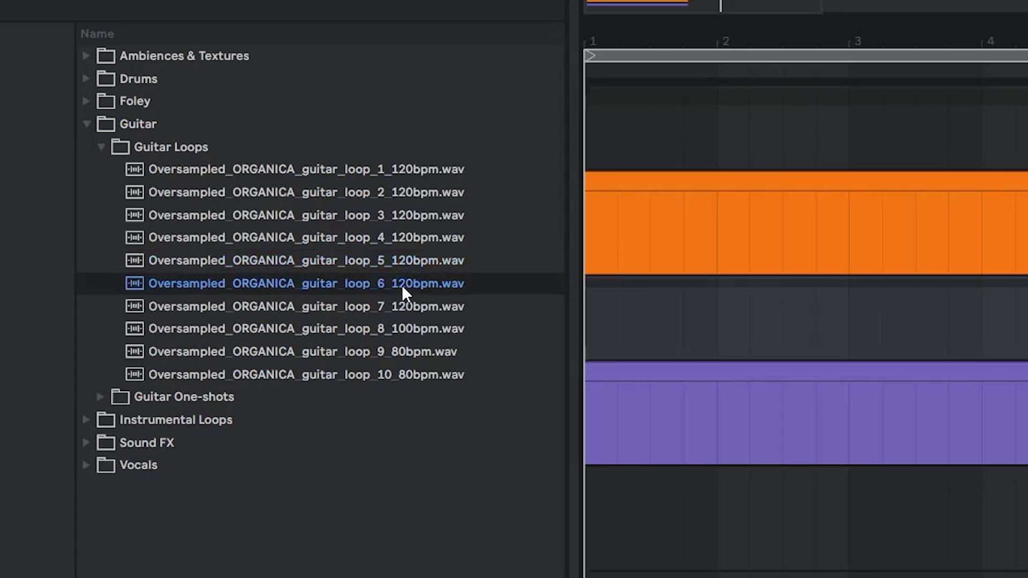
Audition guitar loop 7 and the samples in the Instrumental Loops folder, from the felt loop to the upright loop.
click(410, 306)
click(187, 417)
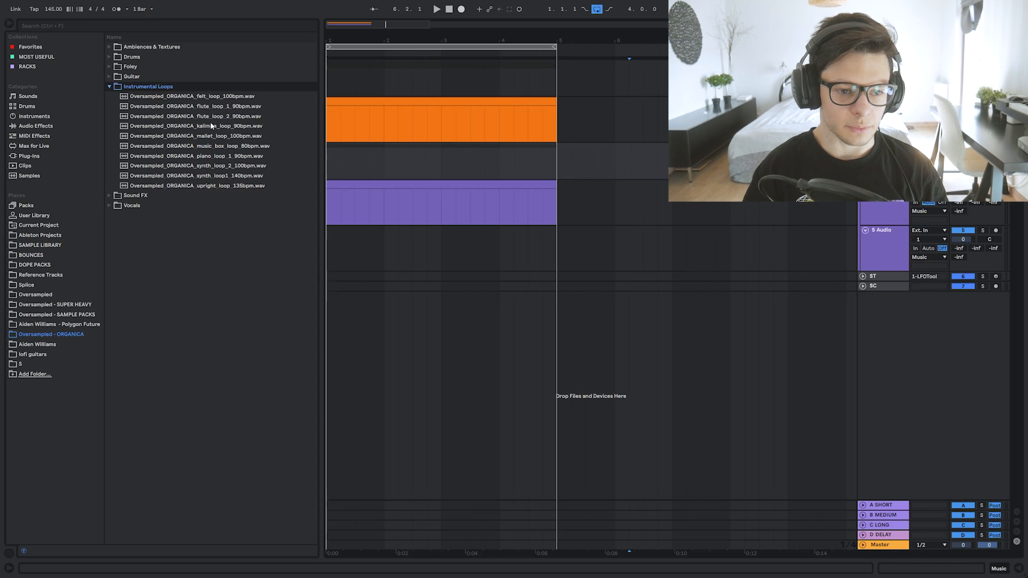
click(219, 97)
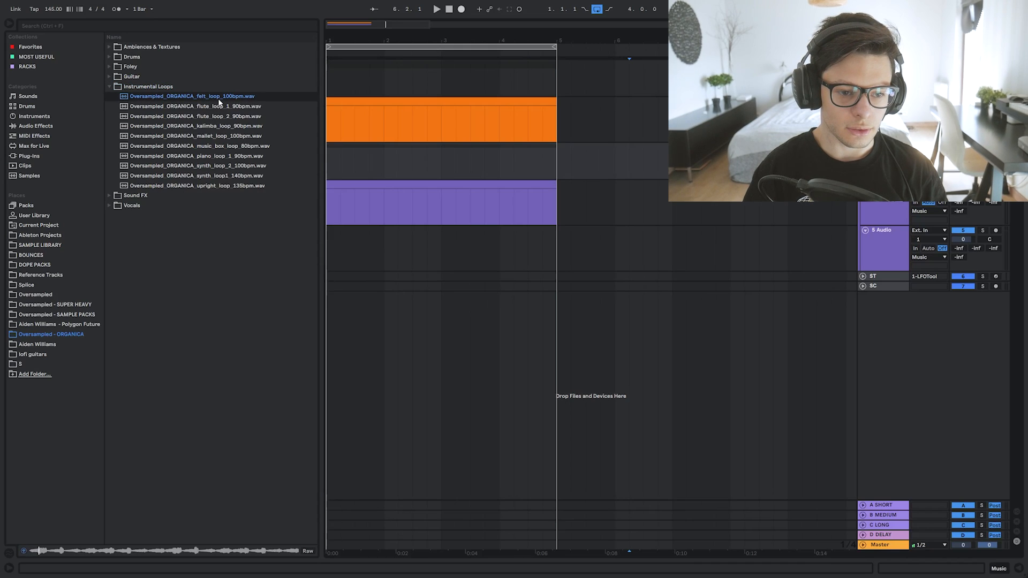
click(216, 107)
click(213, 116)
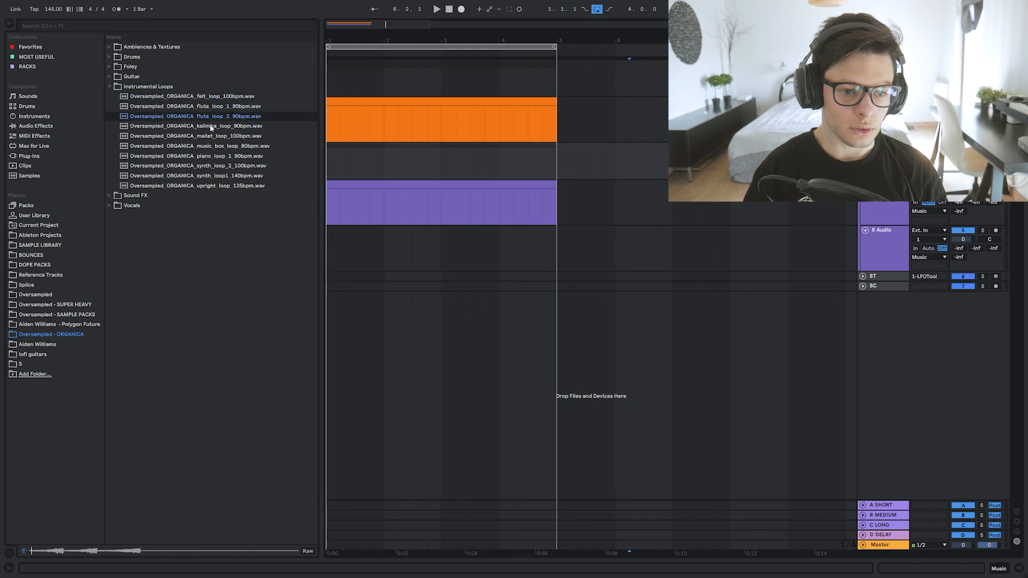
click(211, 126)
click(212, 136)
click(211, 148)
click(213, 157)
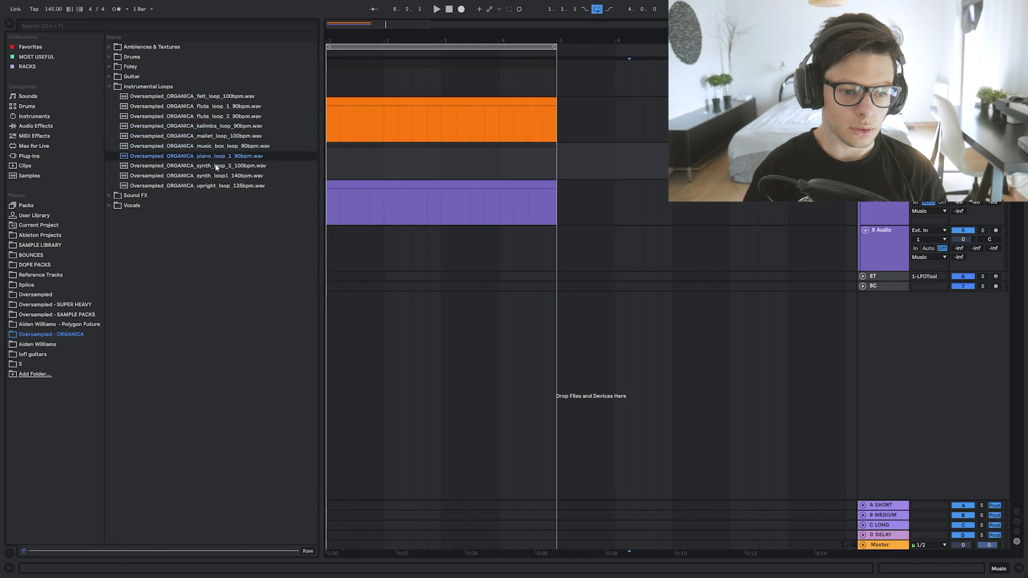
click(217, 166)
click(219, 176)
click(218, 186)
Close the Instrumental Loops folder and browse the vocal sample subfolders.
click(113, 86)
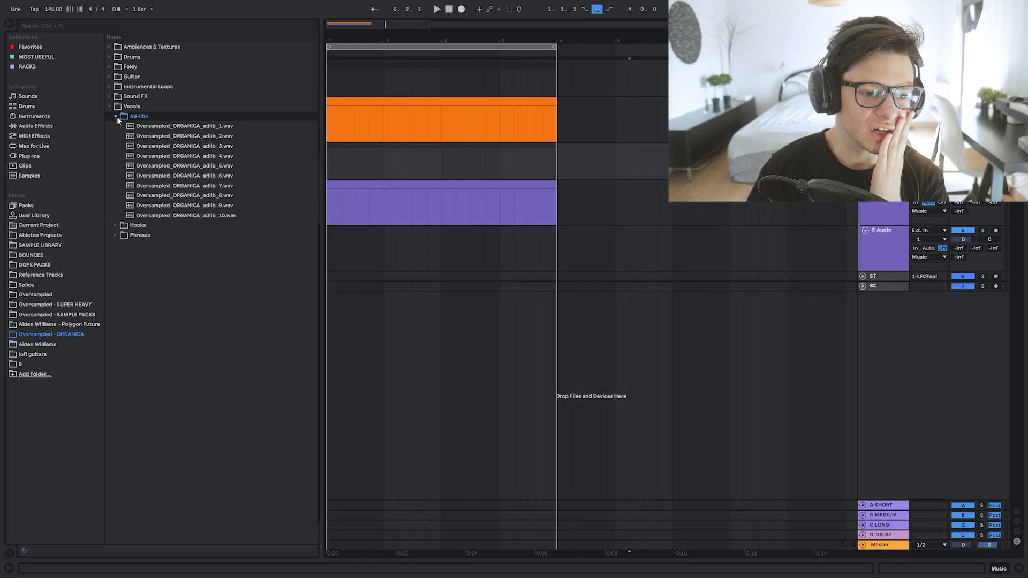
click(116, 117)
click(122, 126)
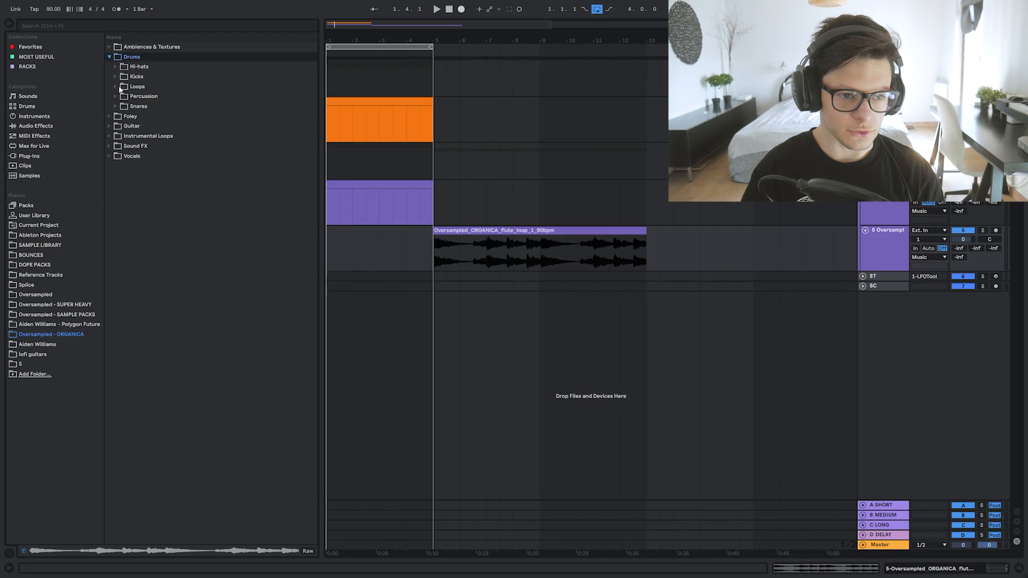
Audition drum loops 9, 5, 4, 2, 1 and 3 in the Drums Loops folder.
click(117, 86)
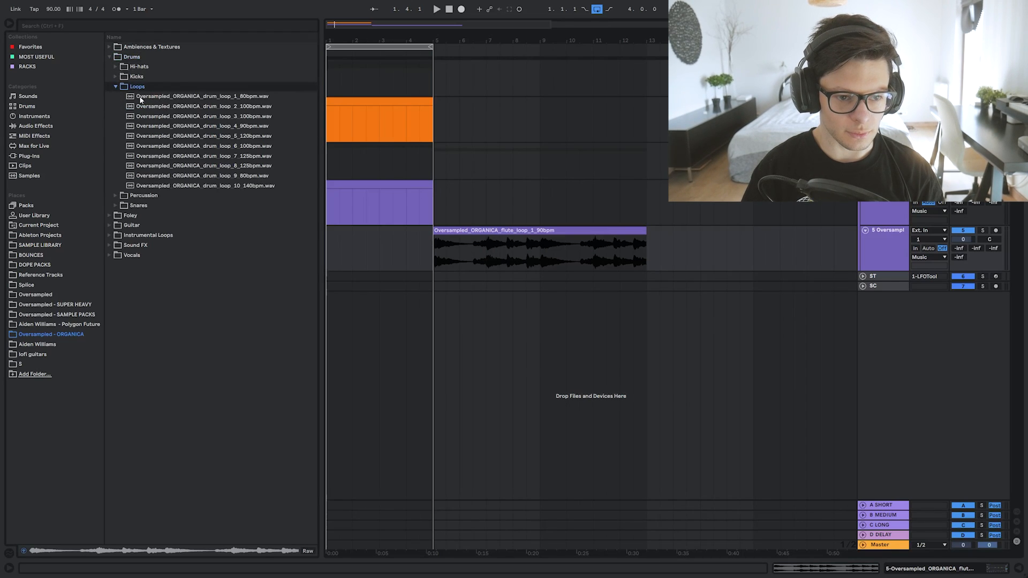
click(252, 176)
click(246, 137)
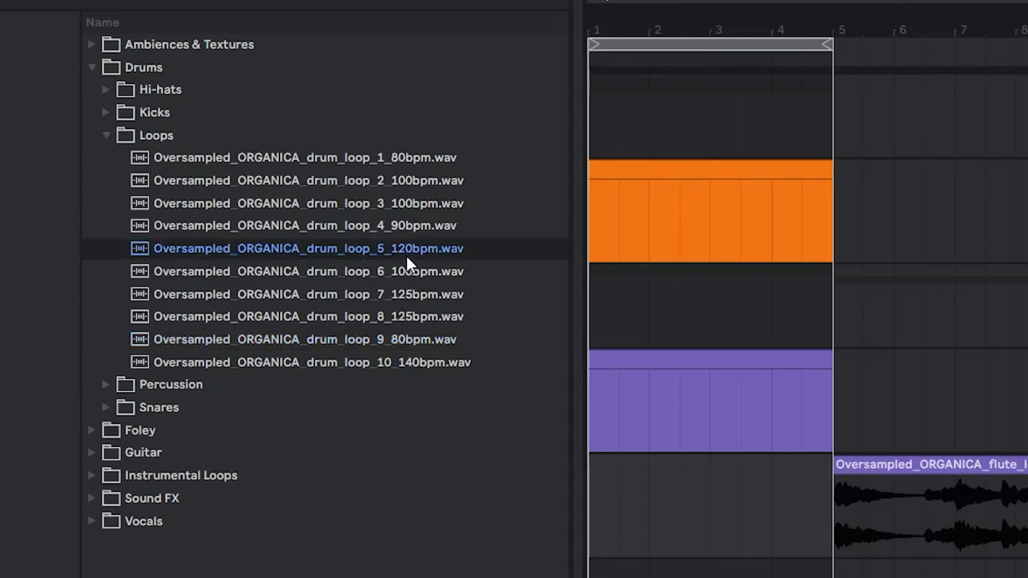
click(246, 126)
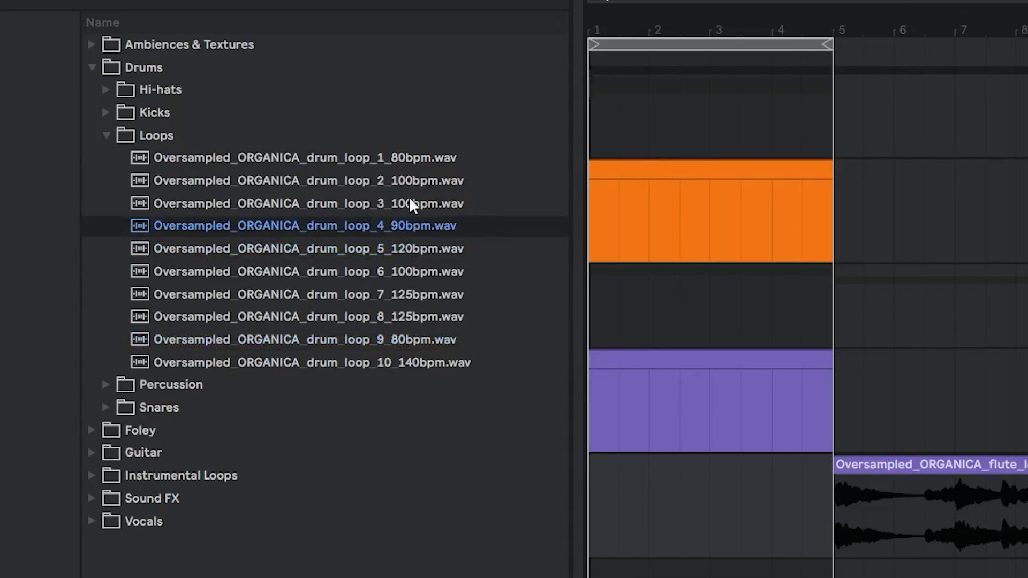
click(416, 180)
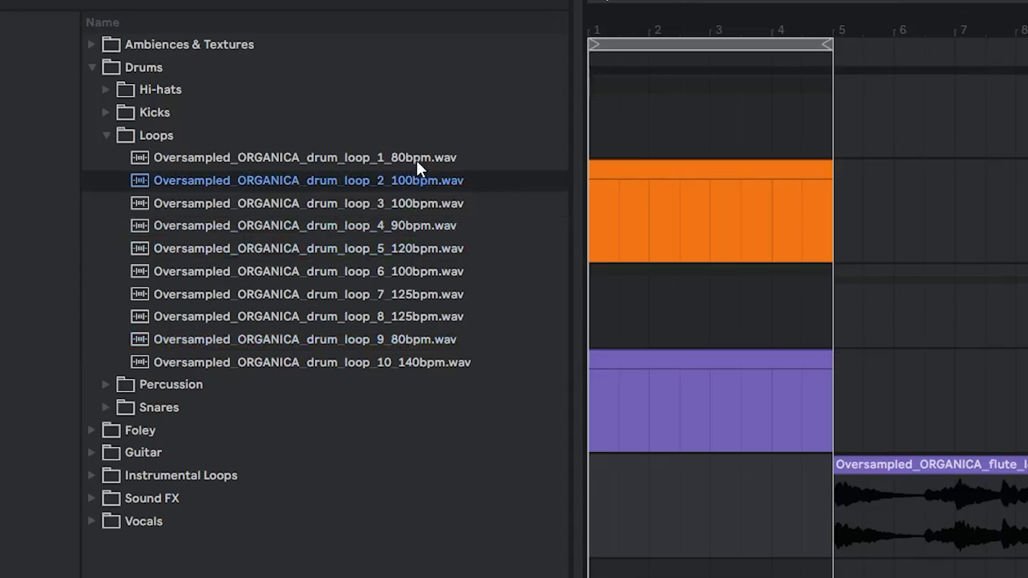
click(416, 159)
click(422, 207)
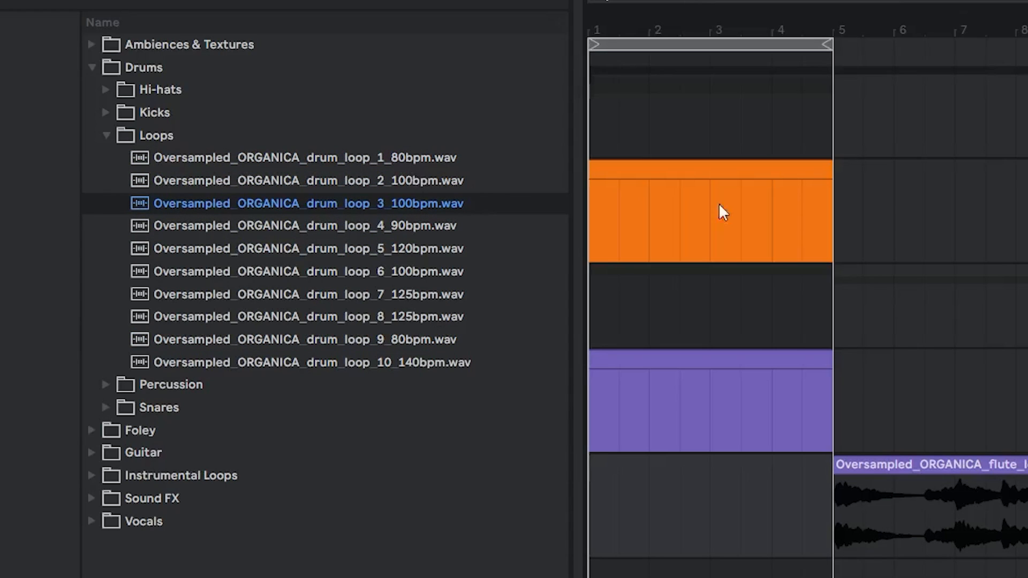
Play the arrangement and extend the drum_loop_2_100bpm clip to four bars, ending level with the flute loop.
key(space)
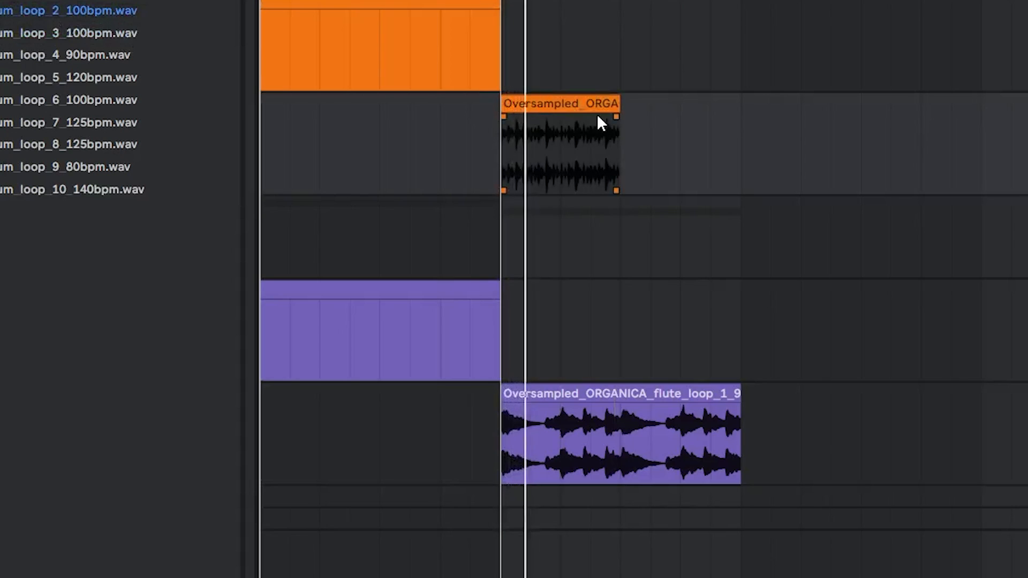
scroll(565, 134, up, 4)
drag(752, 104, 1022, 104)
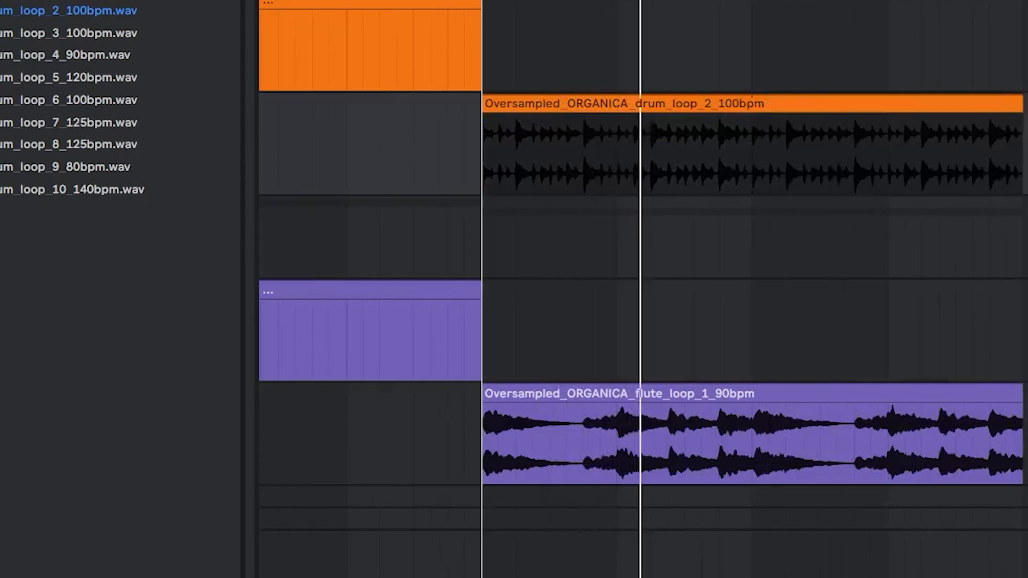
scroll(576, 127, down, 4)
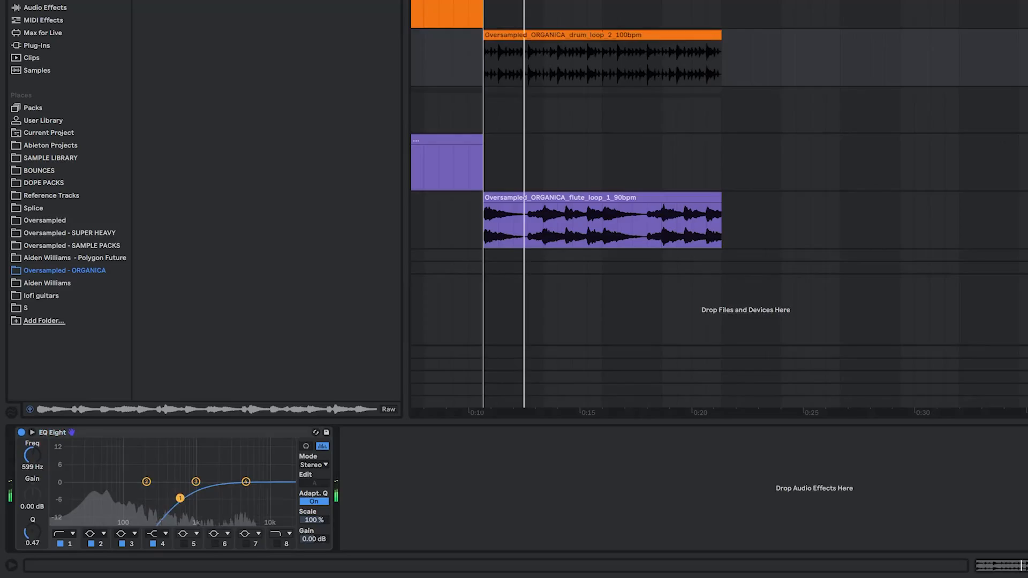
In the drum loop's EQ Eight, enable the band 8 high cut at 1.63 kHz and raise the band 1 low cut frequency.
click(277, 543)
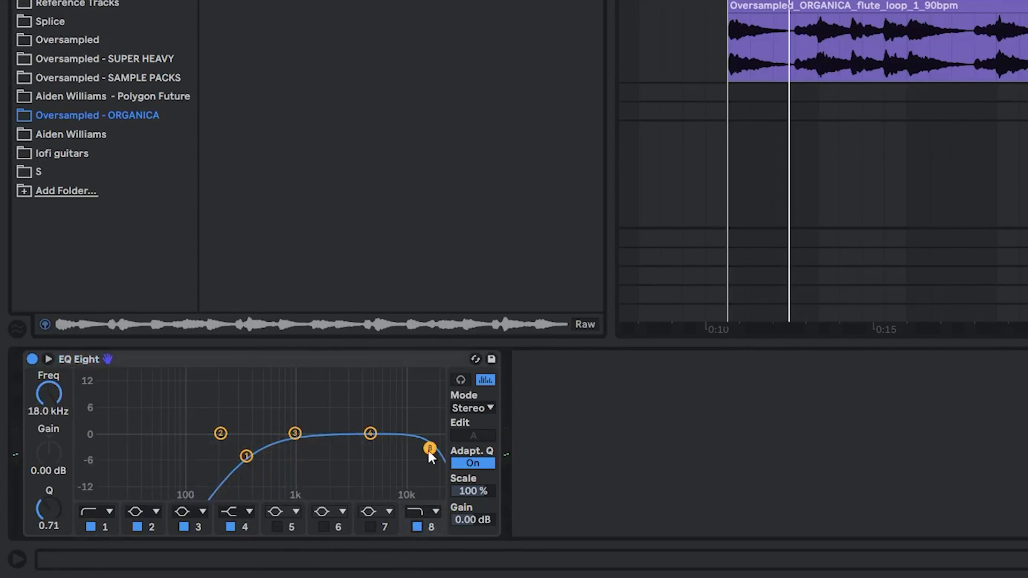
drag(284, 493, 209, 490)
drag(246, 457, 321, 443)
key(space)
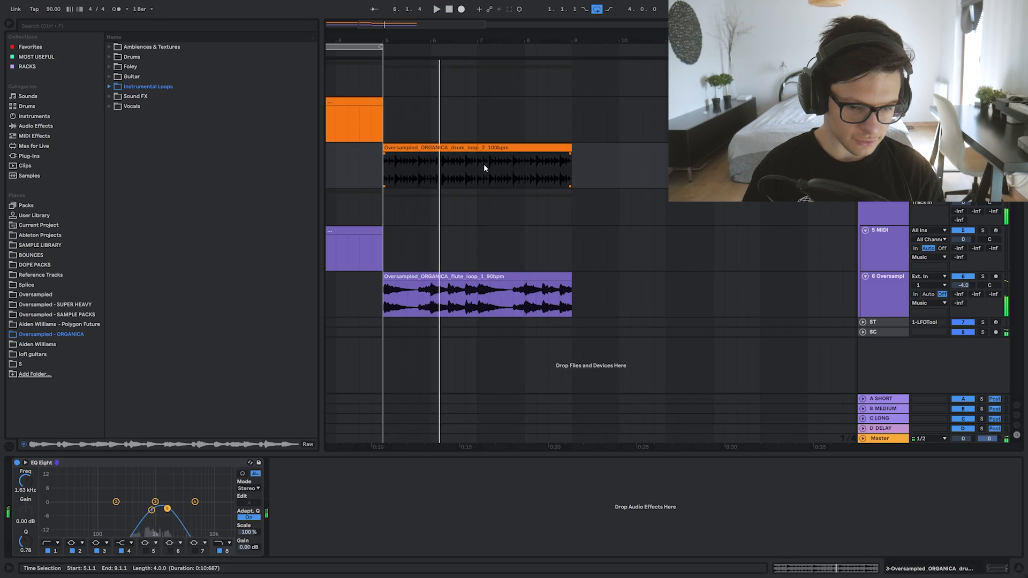
Add the THE ULTIMATE SPACE (oversampled.us) rack to the drum loop track, with Delay at 0 and Decay Time at 1.89 s.
key(ctrl+f)
key(Down)
key(Return)
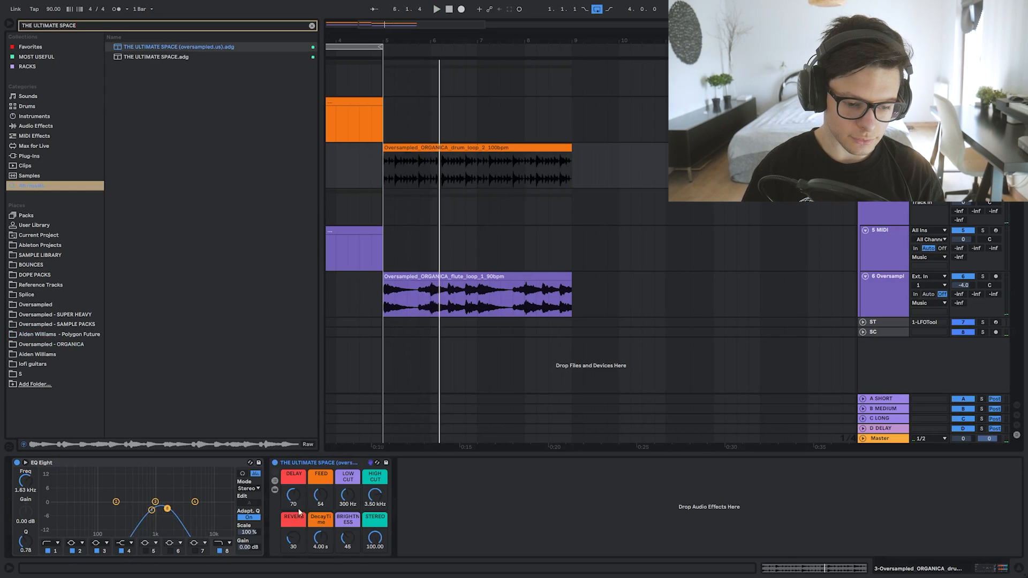
drag(295, 496, 297, 520)
key(space)
drag(565, 513, 565, 533)
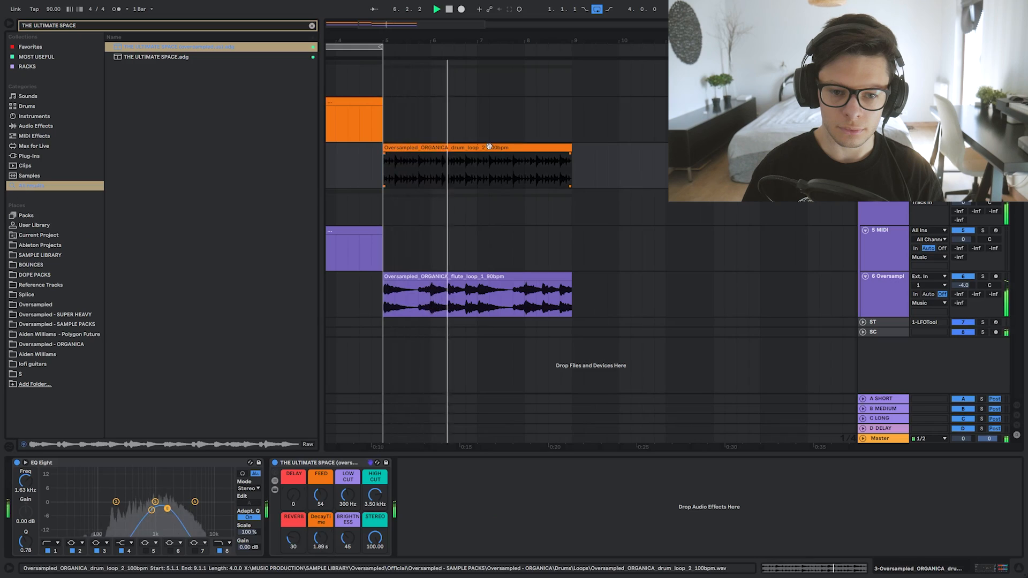
Duplicate the drum loop and flute loop clips so each repeats for another four bars.
scroll(532, 192, down, 3)
click(517, 276)
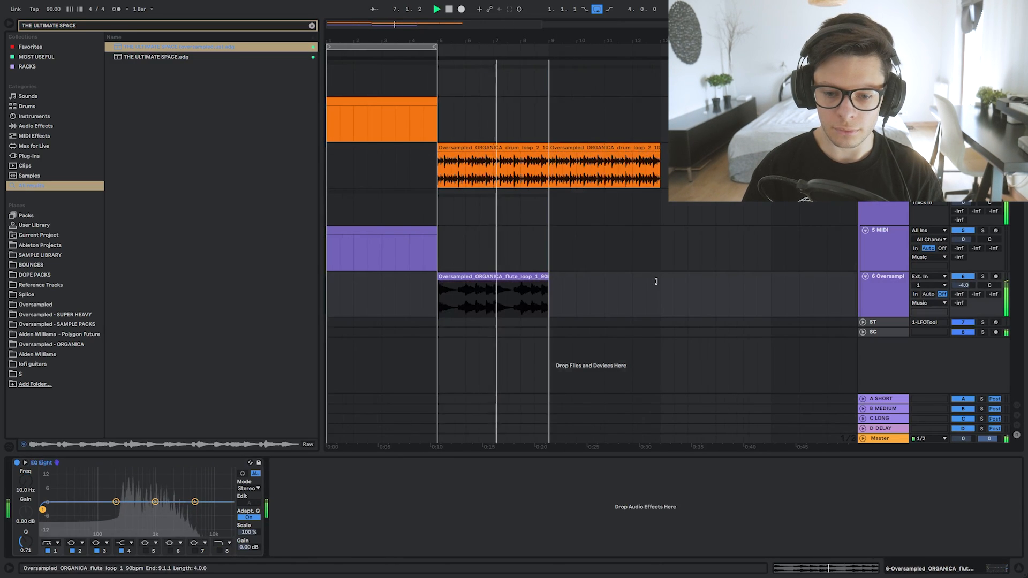
drag(517, 276, 547, 284)
Stop playback, clear the browser search, and add the ANTI MUD COMPRESSOR (oversampled.us) rack to the flute loop track.
scroll(551, 265, up, 3)
key(space)
key(Escape)
click(423, 300)
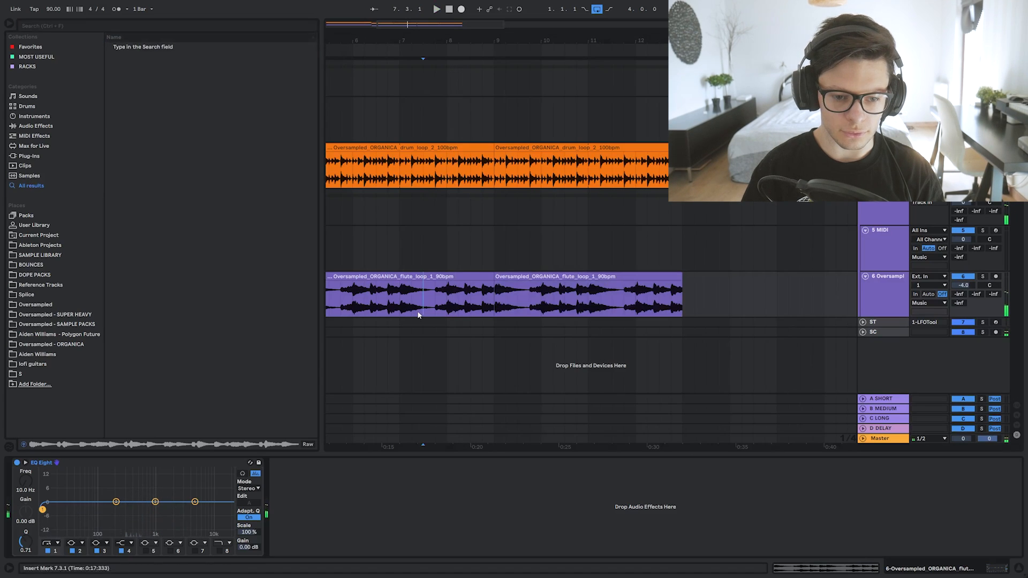
click(37, 56)
drag(176, 86, 434, 287)
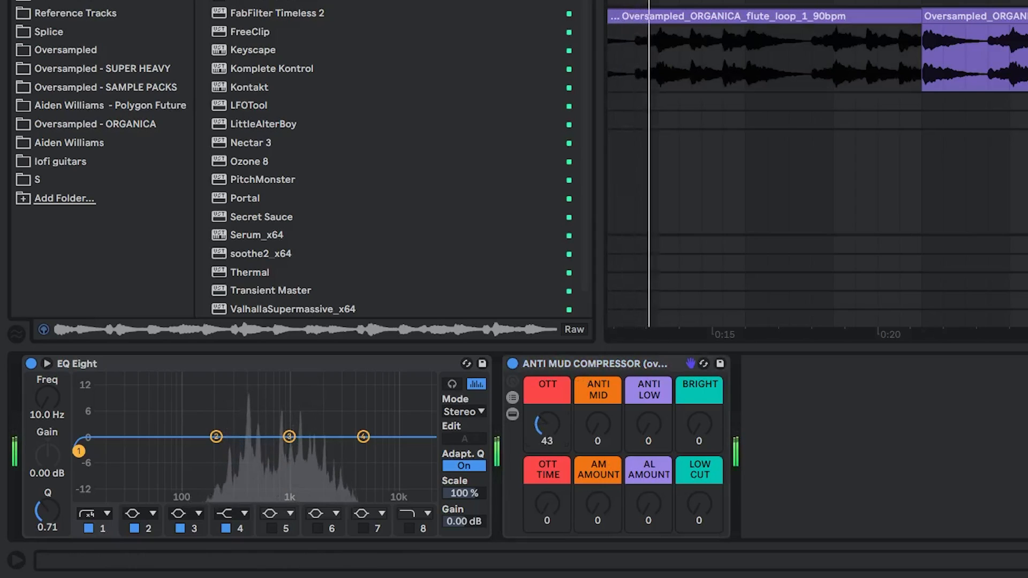
Set the ANTI MUD COMPRESSOR macros to OTT 43, Anti Mid 23, Anti Low 24, Bright 22 and OTT Time 127.
mouse_move(547, 503)
mouse_down()
mouse_move(546, 486)
mouse_move(546, 504)
mouse_up()
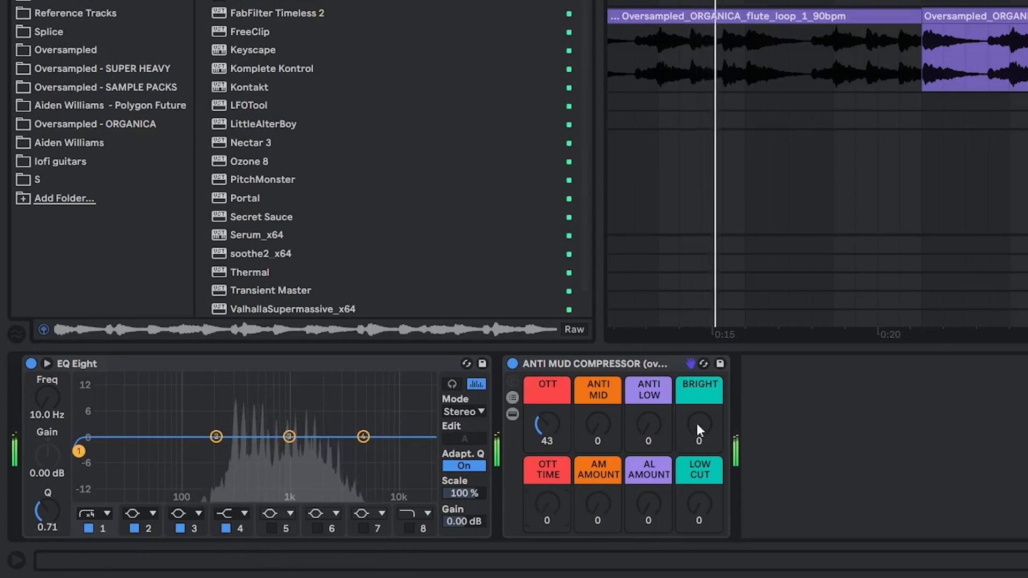
drag(698, 426, 697, 414)
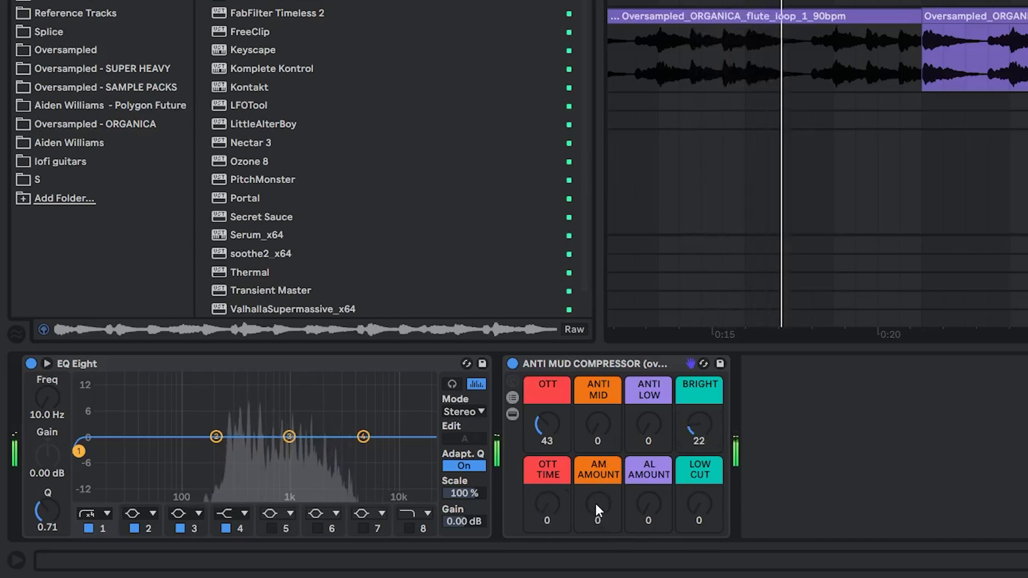
drag(599, 428, 647, 420)
drag(546, 503, 598, 425)
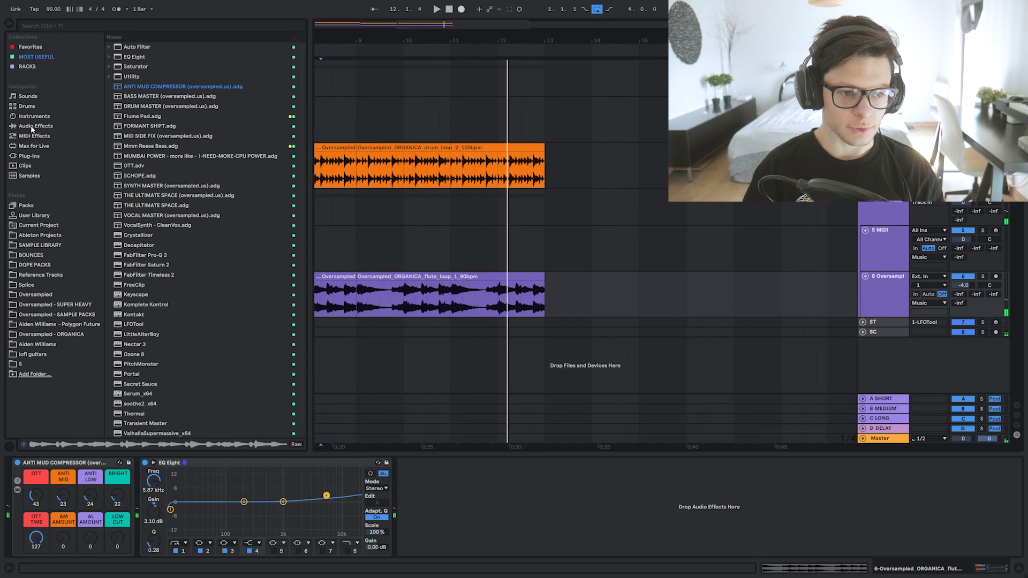
Add a Delay to the flute track with both channel times at 8.15 ms and Dry/Wet at 0%.
click(33, 127)
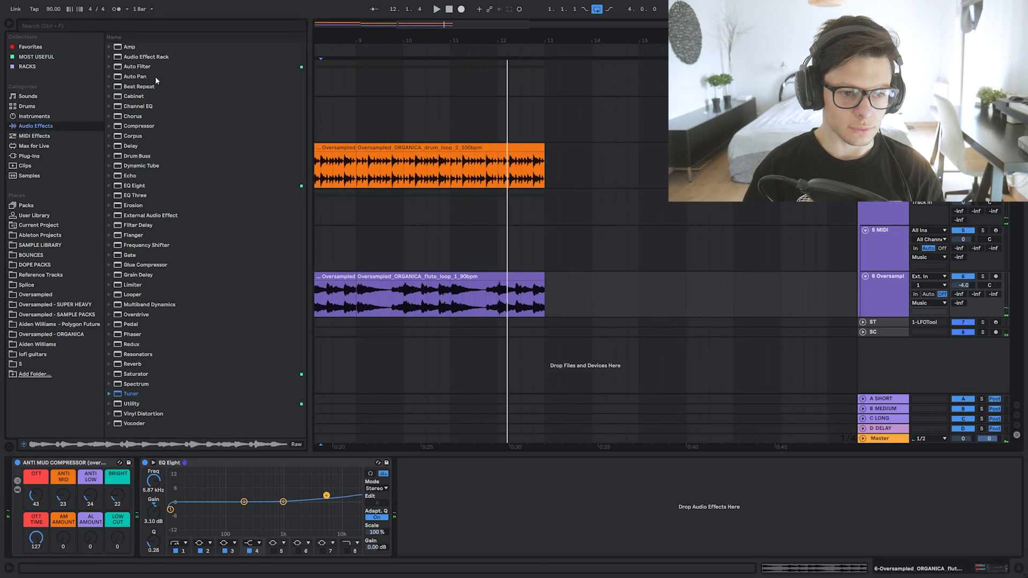
double_click(130, 146)
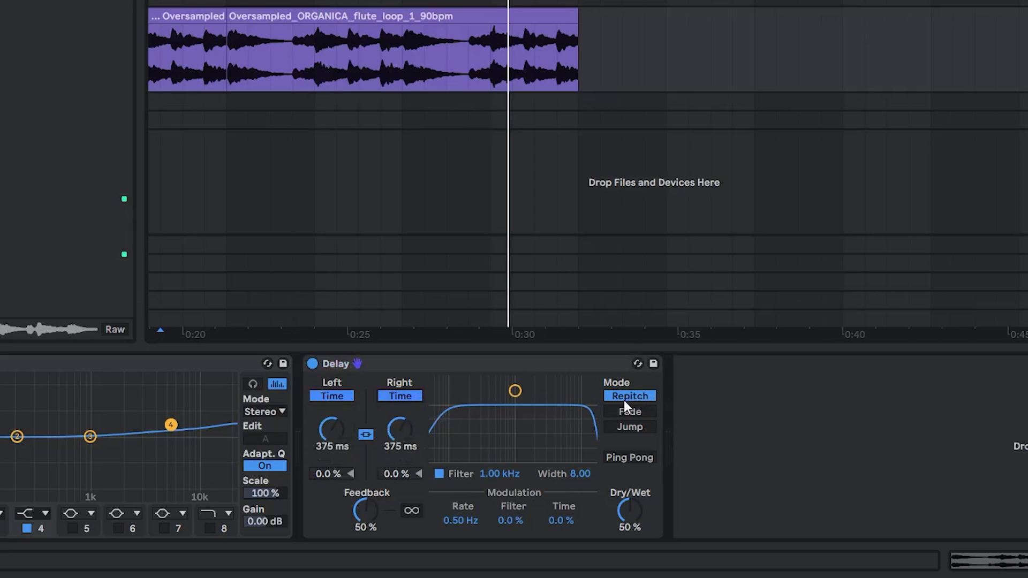
drag(401, 428, 390, 457)
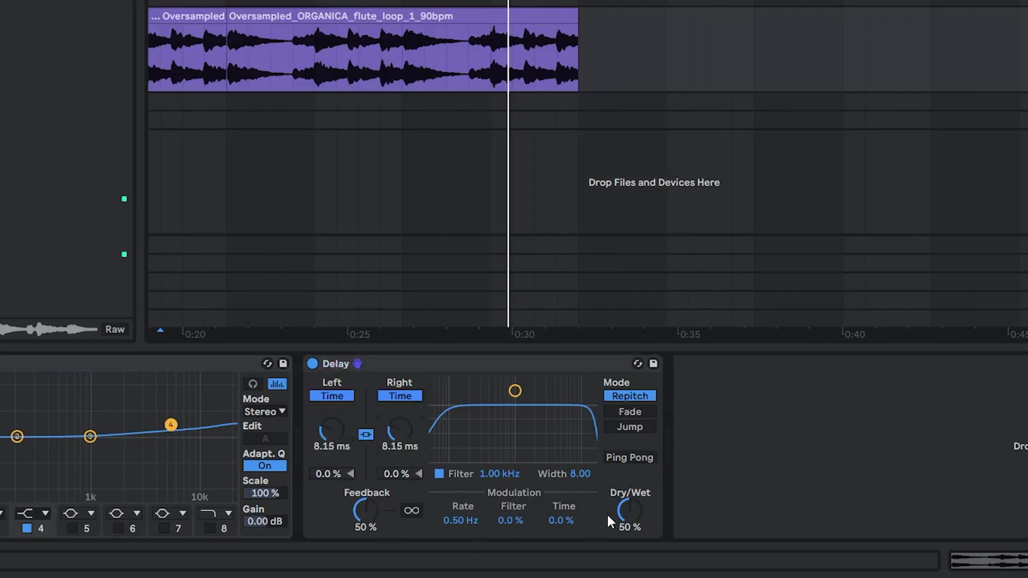
Show the Delay's Dry/Wet automation in a new lane, draw rising Delay automation over the flute part's last bars, and play it.
right_click(630, 512)
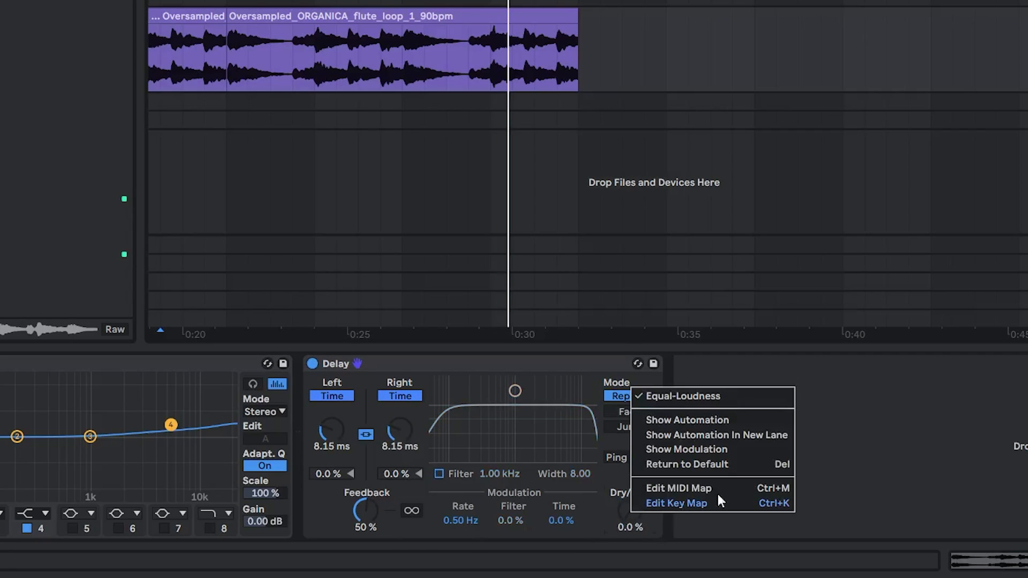
click(687, 435)
drag(484, 69, 485, 63)
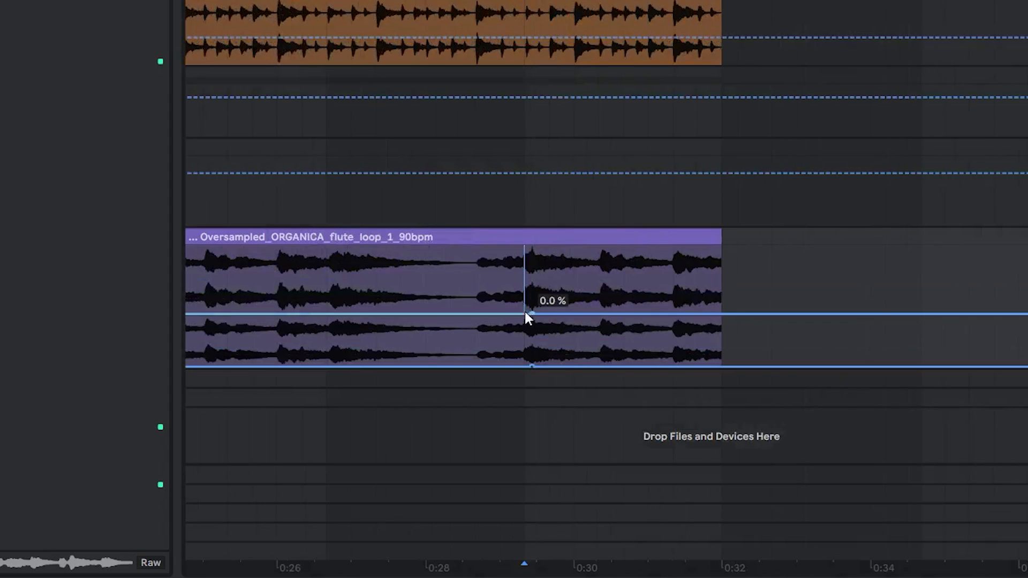
mouse_move(526, 314)
mouse_down()
mouse_move(474, 314)
mouse_move(511, 248)
mouse_move(525, 248)
mouse_up()
click(476, 268)
key(space)
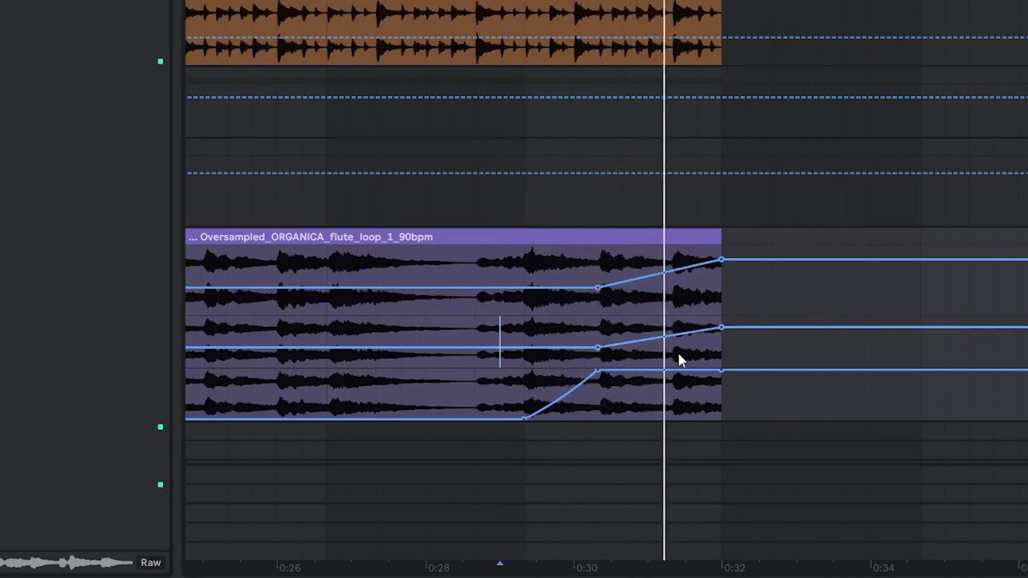
Drop the Delay's Dry/Wet automation back to zero at the end of the last flute clip and play the transition.
scroll(725, 354, down, 5)
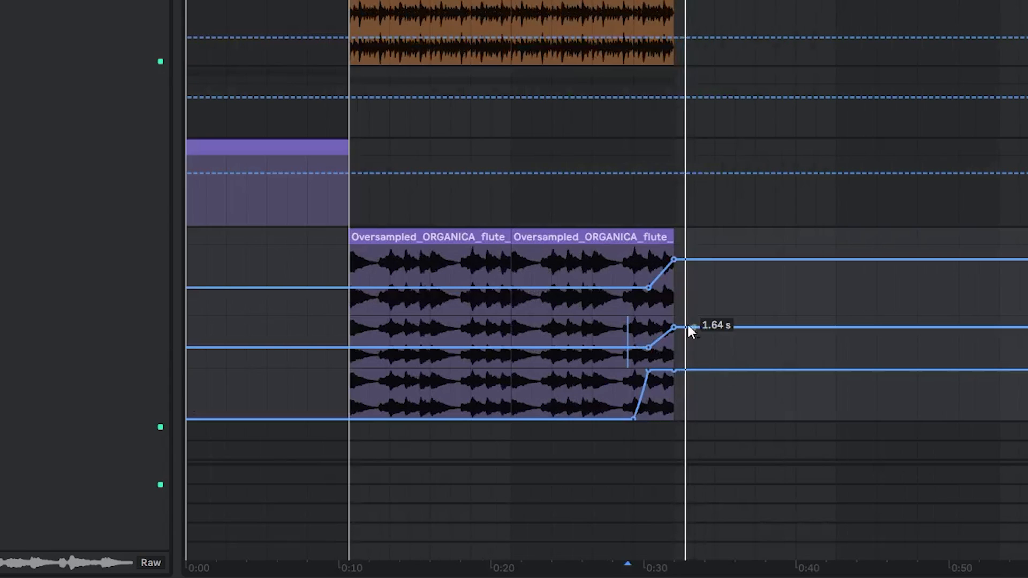
drag(706, 371, 674, 419)
click(617, 377)
key(space)
Reshape the rising segment of the Delay's Dry/Wet automation near the end of the last flute clip and replay it.
scroll(647, 372, up, 5)
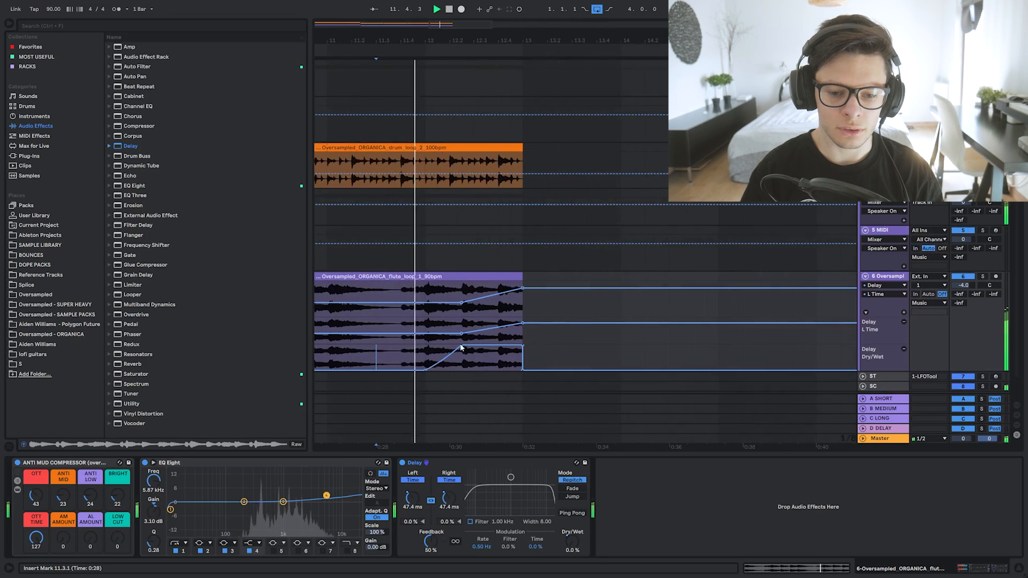
scroll(503, 343, left, 4)
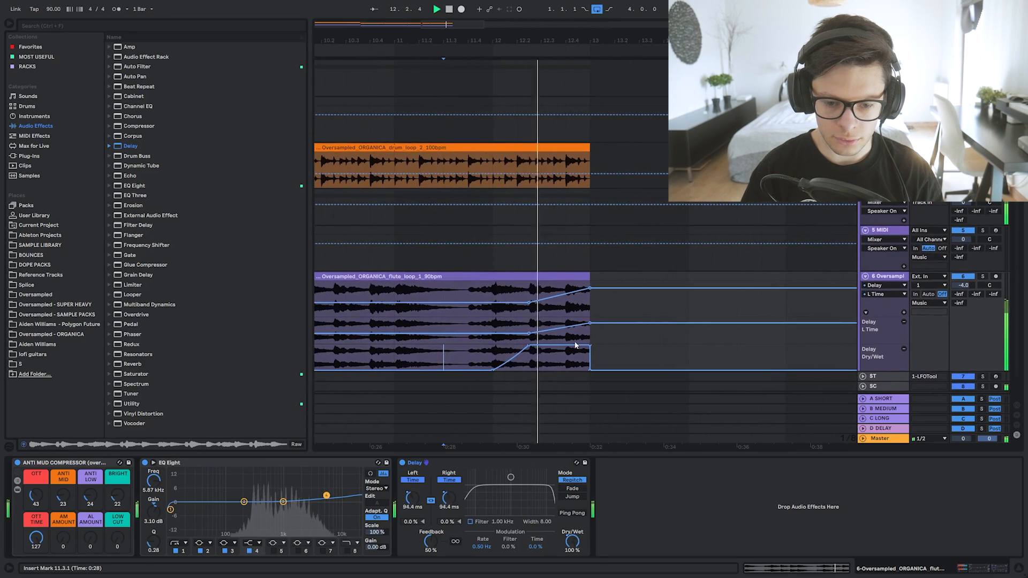
drag(512, 359, 518, 370)
click(490, 360)
key(space)
key(space)
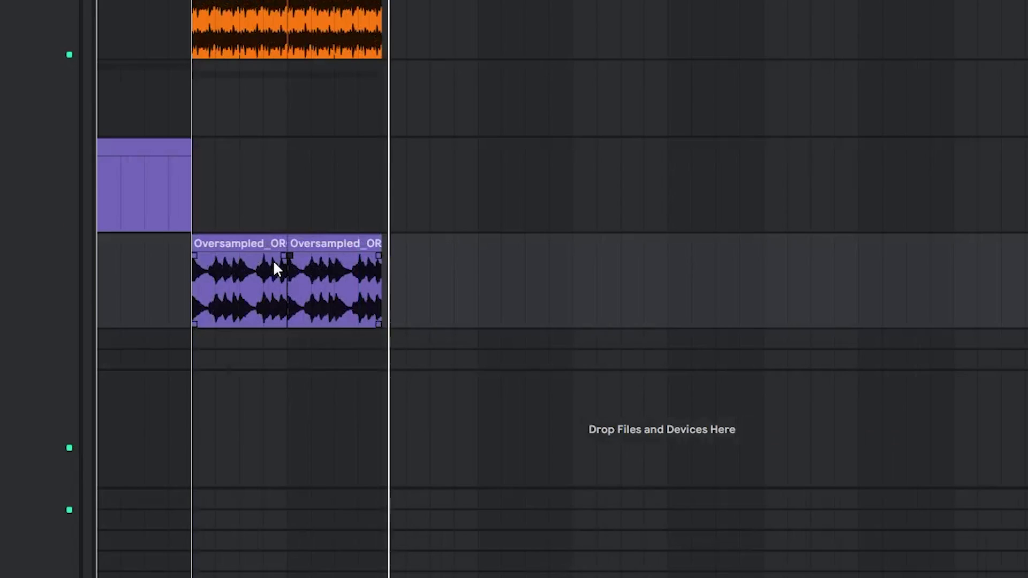
Duplicate the two flute loop clips so the part repeats for another eight bars.
click(243, 248)
drag(219, 242, 403, 243)
key(ctrl+d)
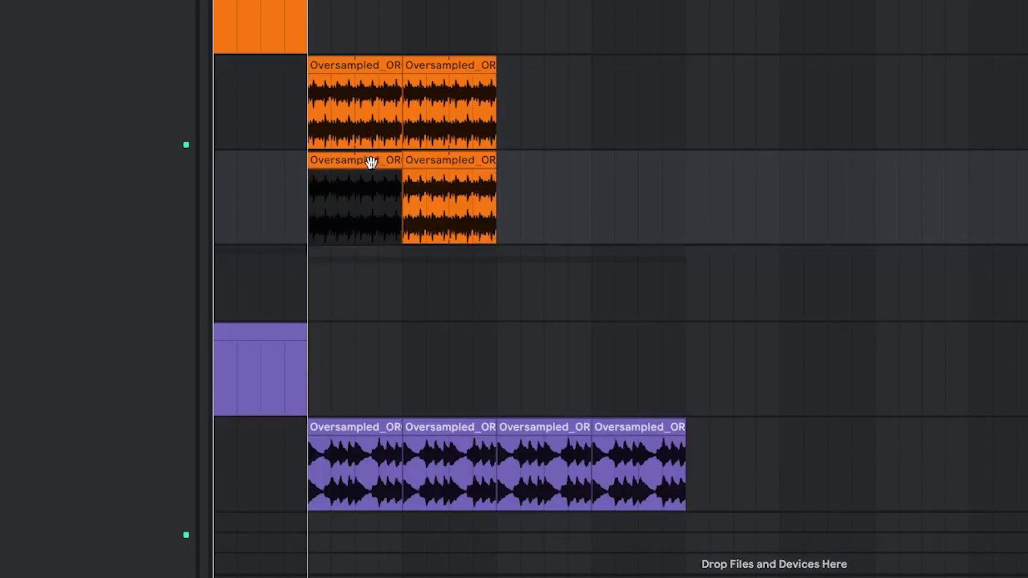
Move the duplicated drum track's loop clips to bar 13, following the first drum part, and play the transition.
drag(372, 161, 560, 161)
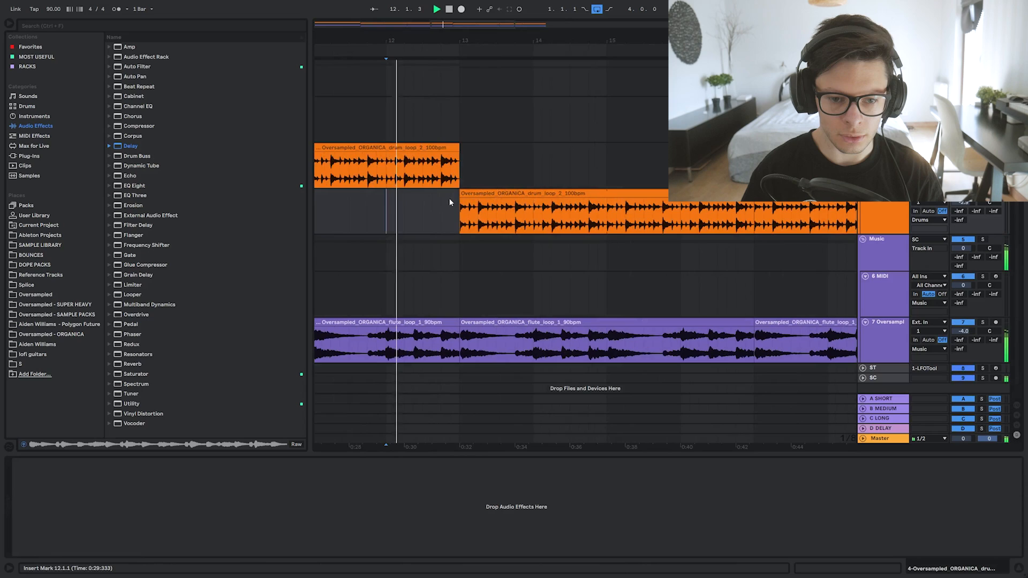
drag(471, 211, 496, 208)
scroll(497, 208, down, 3)
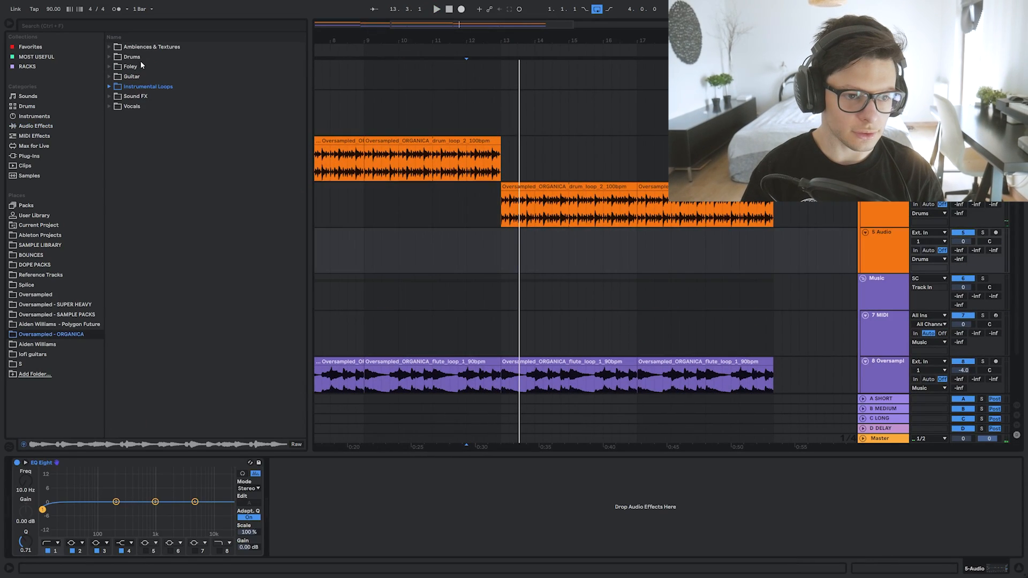
Add Oversampled_ORGANICA_chimescape_1 from the Sound FX folder at about beat 12.3 on the empty audio track and turn off its warping.
click(136, 96)
drag(184, 126, 483, 248)
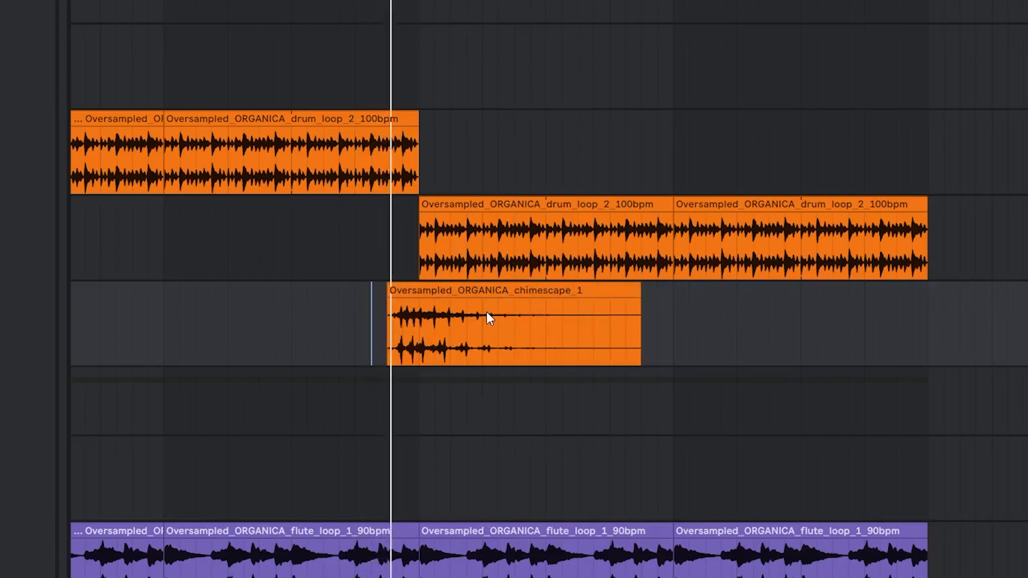
double_click(522, 235)
click(216, 64)
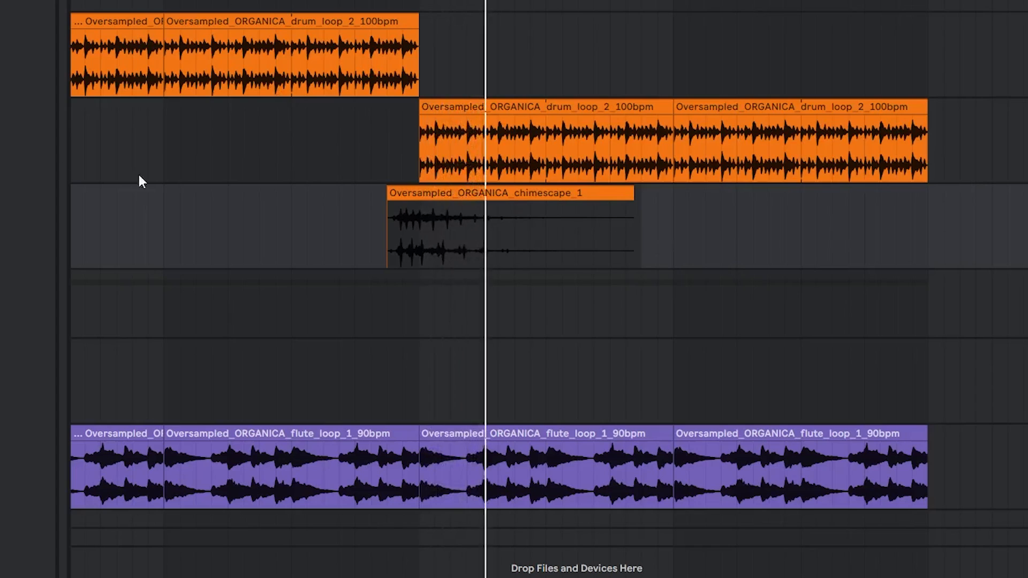
Add an audio track, place Oversampled_ORGANICA_crackle at bar 5 on it, and turn off the clip's warping.
key(ctrl+t)
drag(388, 276, 745, 449)
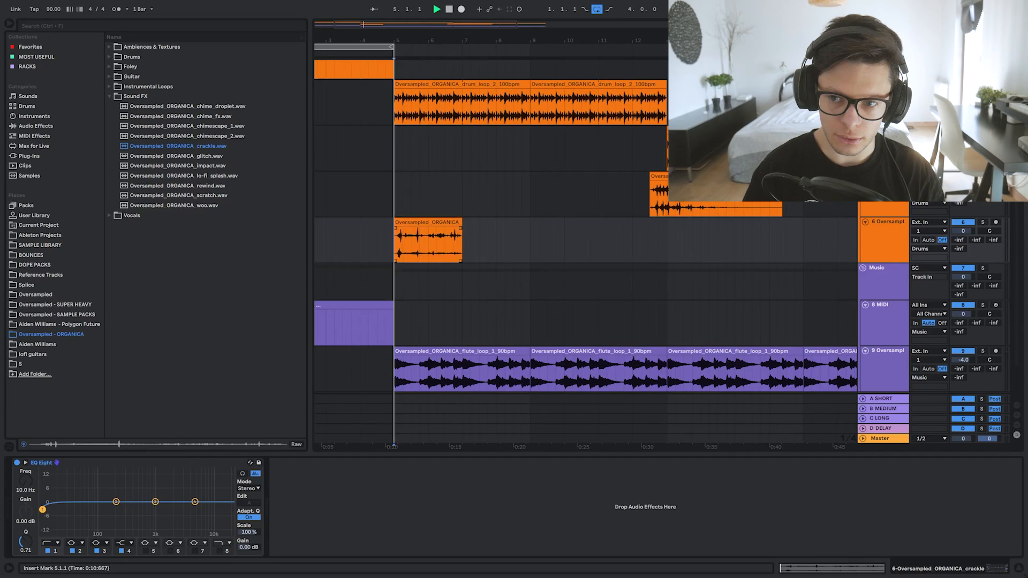
key(a)
double_click(401, 223)
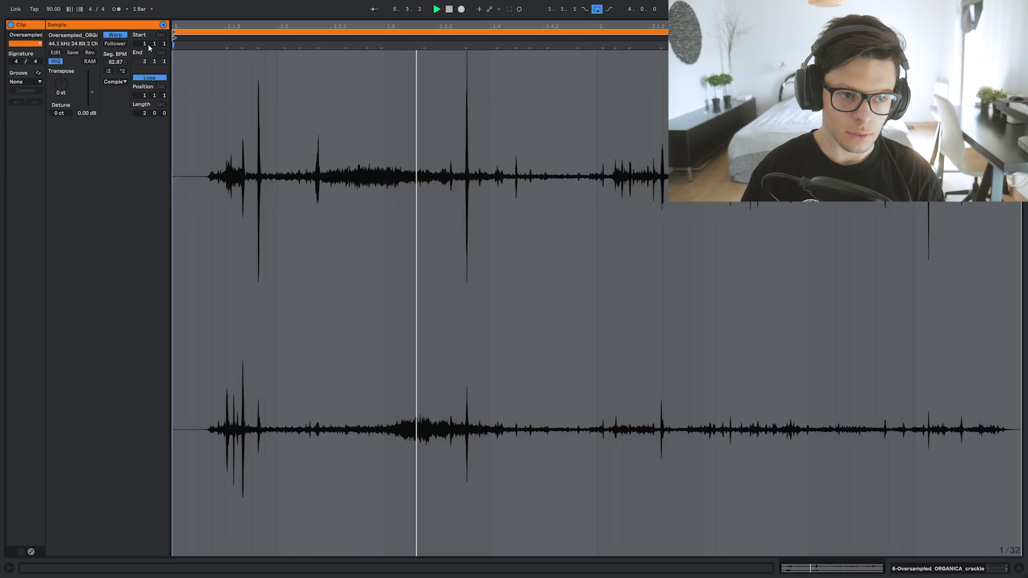
click(116, 36)
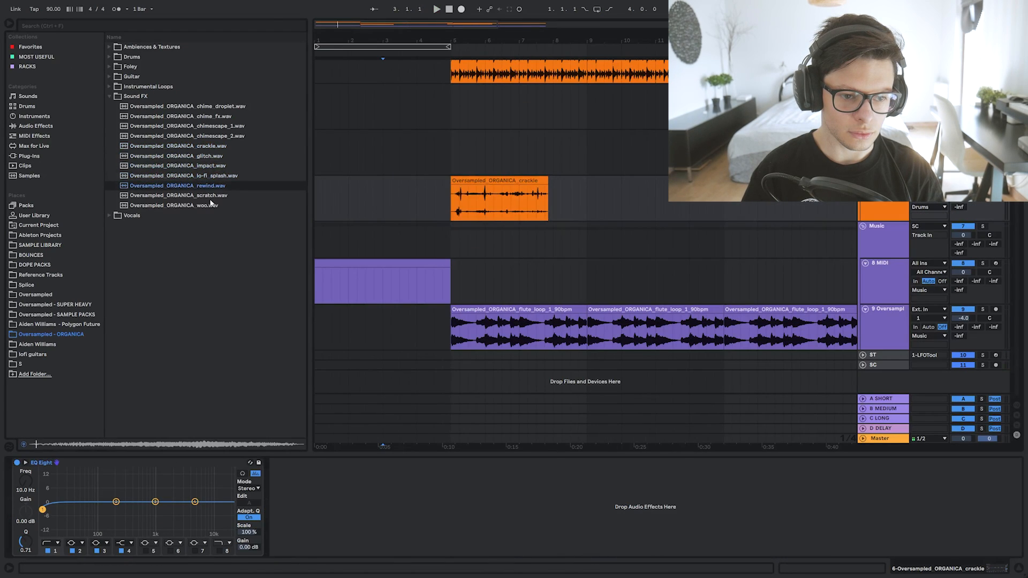
Audition the woo and chime_droplet samples, and move the crackle clip to start at about beat 4.2, checking it in playback.
click(205, 206)
click(219, 106)
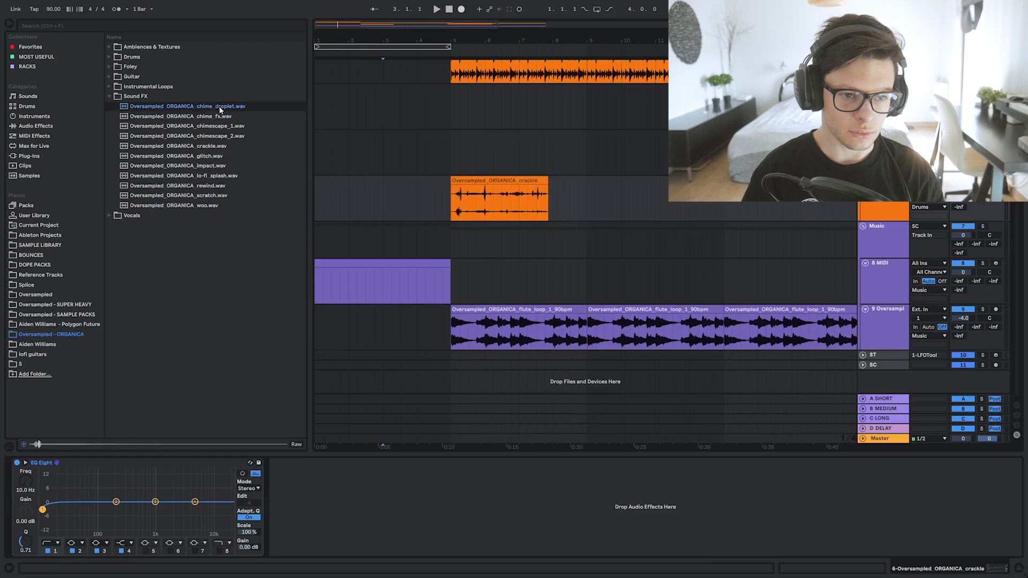
mouse_move(429, 185)
mouse_down()
mouse_move(440, 185)
mouse_move(415, 186)
mouse_up()
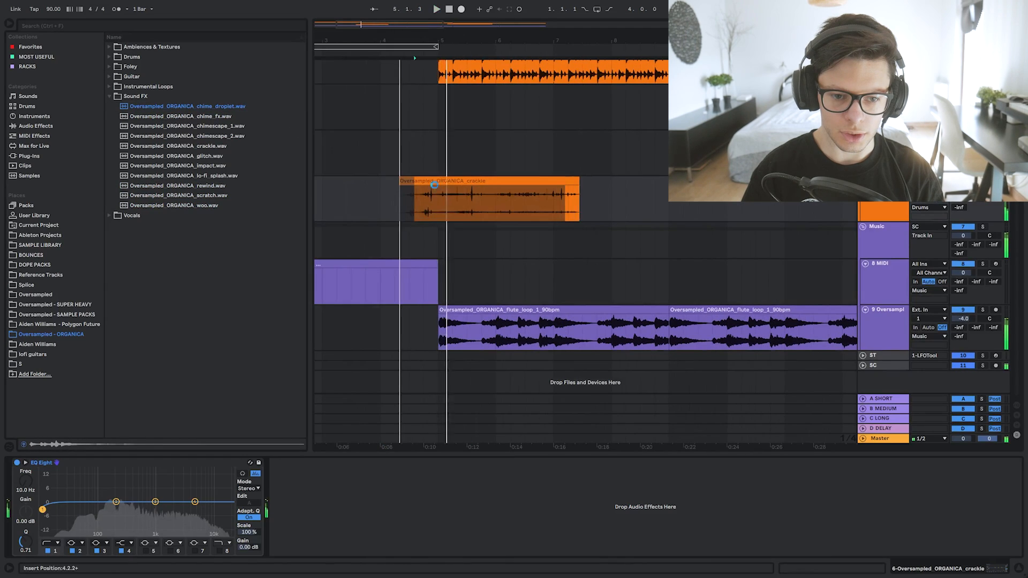
key(space)
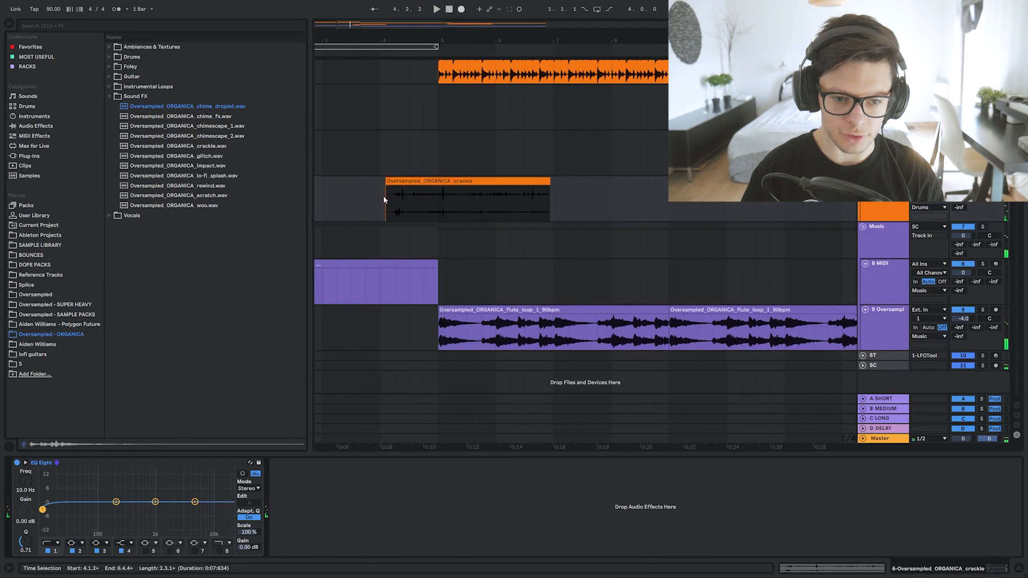
click(385, 194)
key(space)
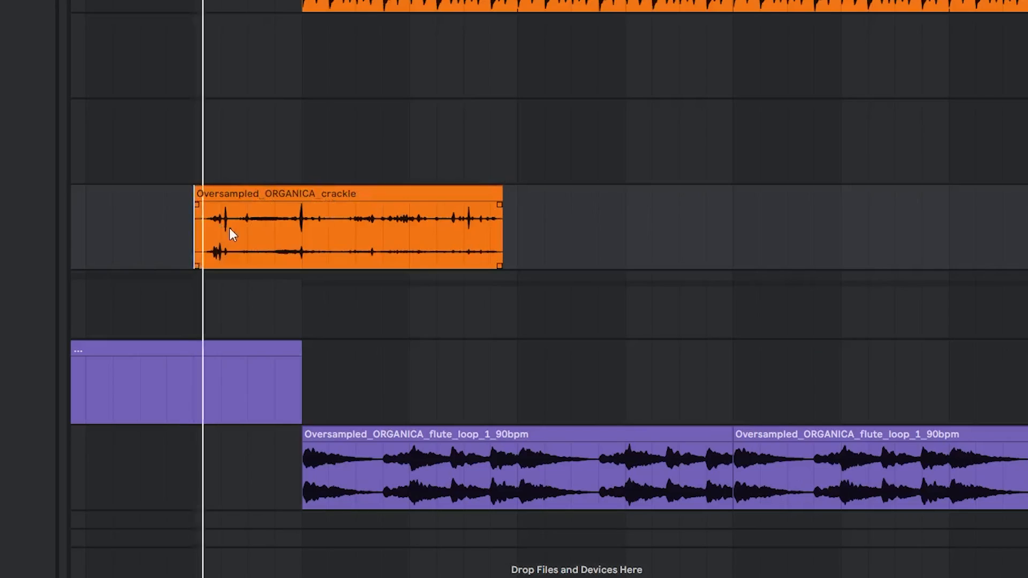
drag(280, 193, 329, 170)
click(452, 222)
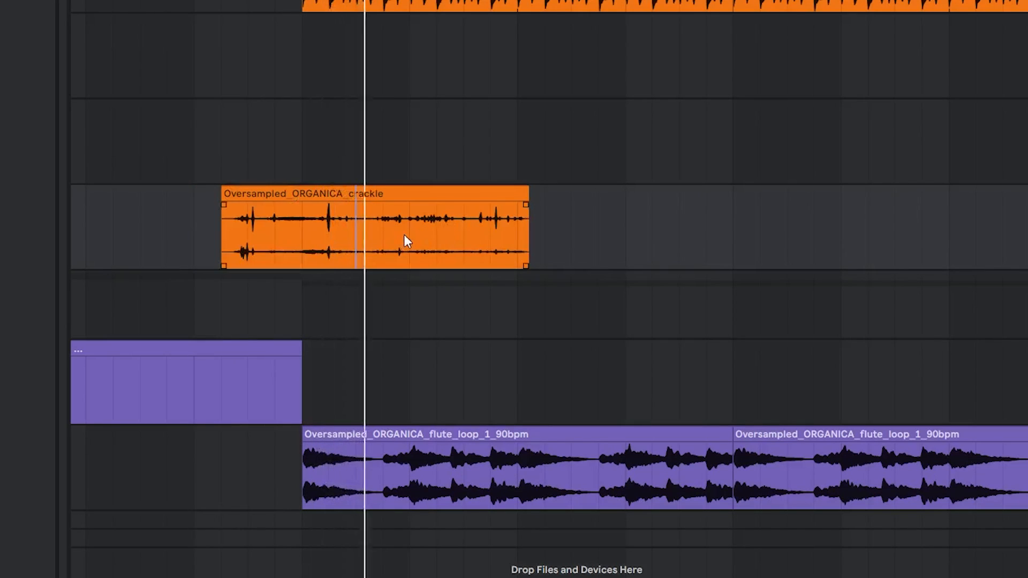
Duplicate the later section of the crackle clip repeatedly with crossfades to extend the crackle texture beneath the drum loops.
drag(361, 232, 528, 227)
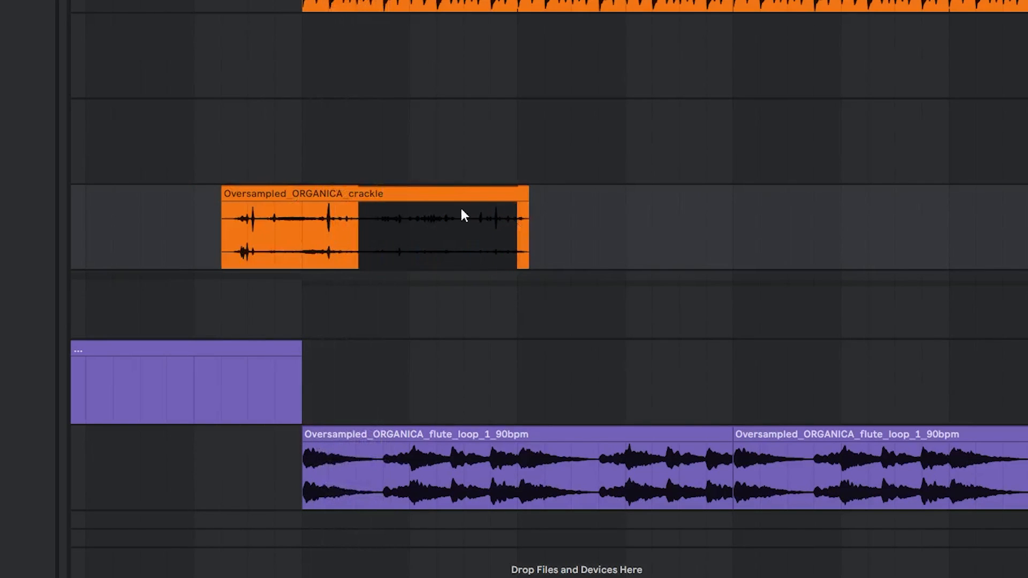
mouse_move(461, 213)
mouse_down()
mouse_move(555, 206)
mouse_move(466, 209)
mouse_up()
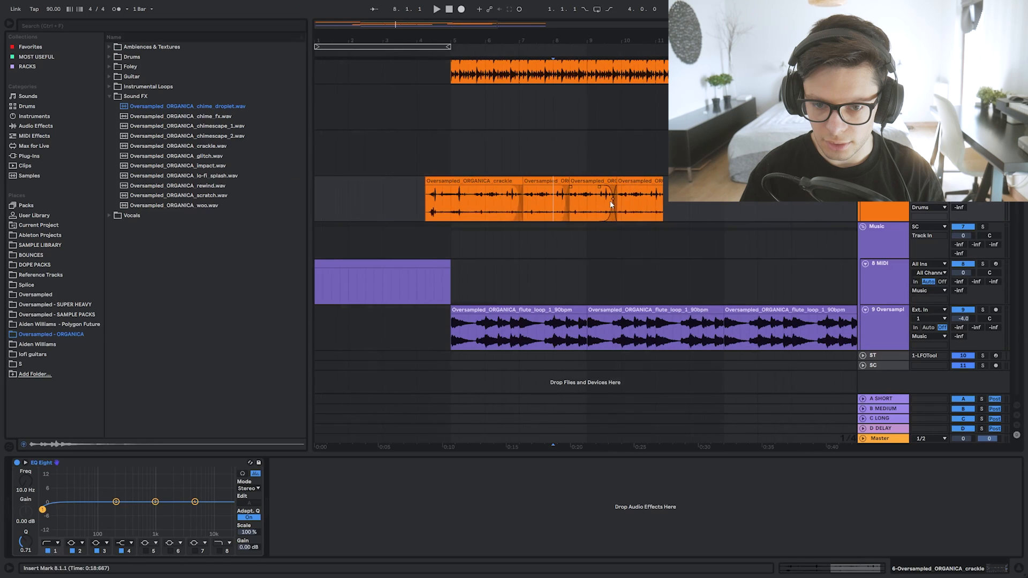
key(space)
drag(653, 180, 638, 198)
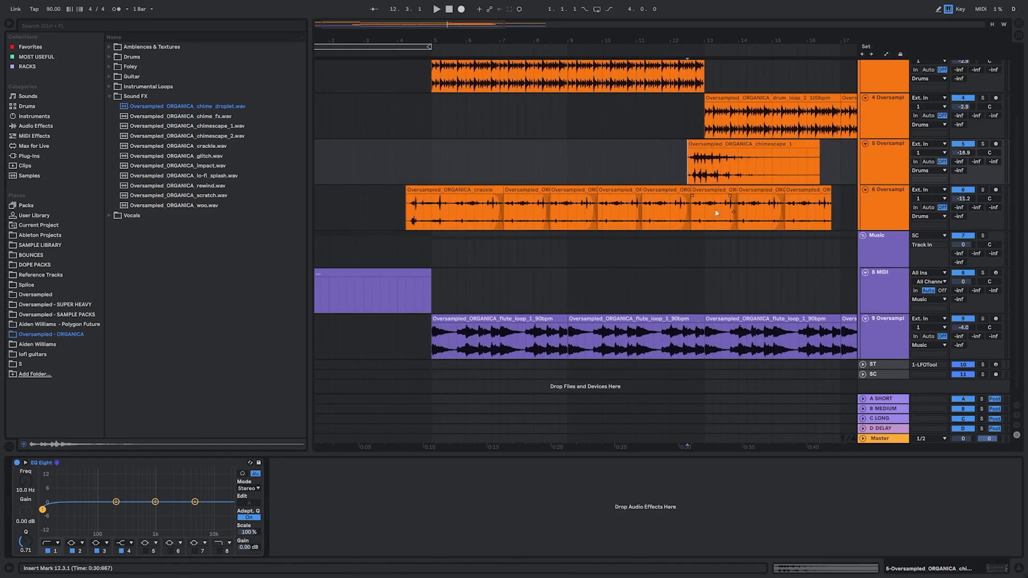
Delete the crackle clips beyond bar 13 and play the transition from just before bar 13.
key(Delete)
drag(707, 208, 669, 199)
scroll(720, 193, up, 3)
click(652, 177)
key(space)
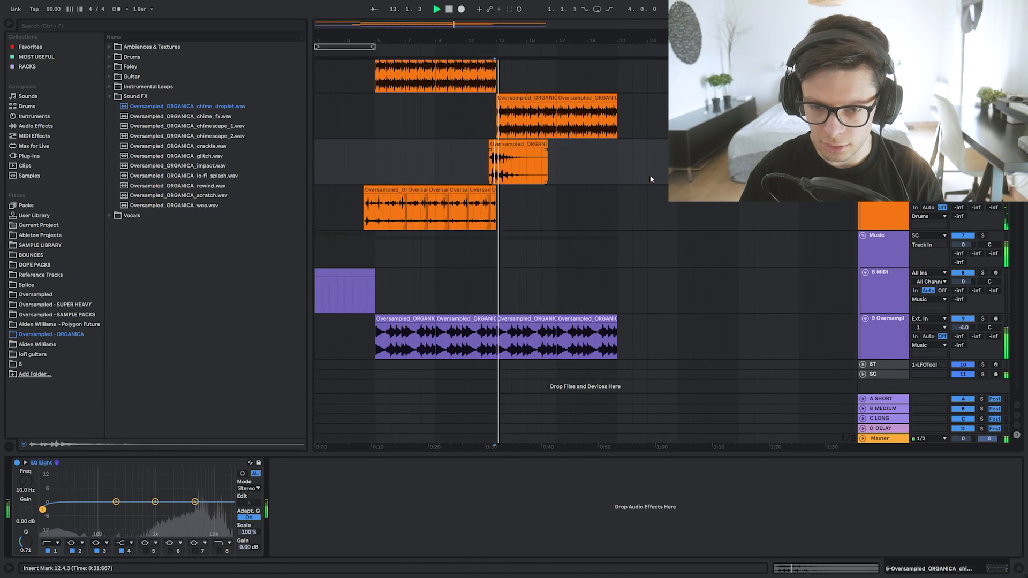
Place Oversampled_ORGANICA_impact at bar 13 on its own track and shape its EQ Eight curve with a dip in the upper mids.
click(376, 161)
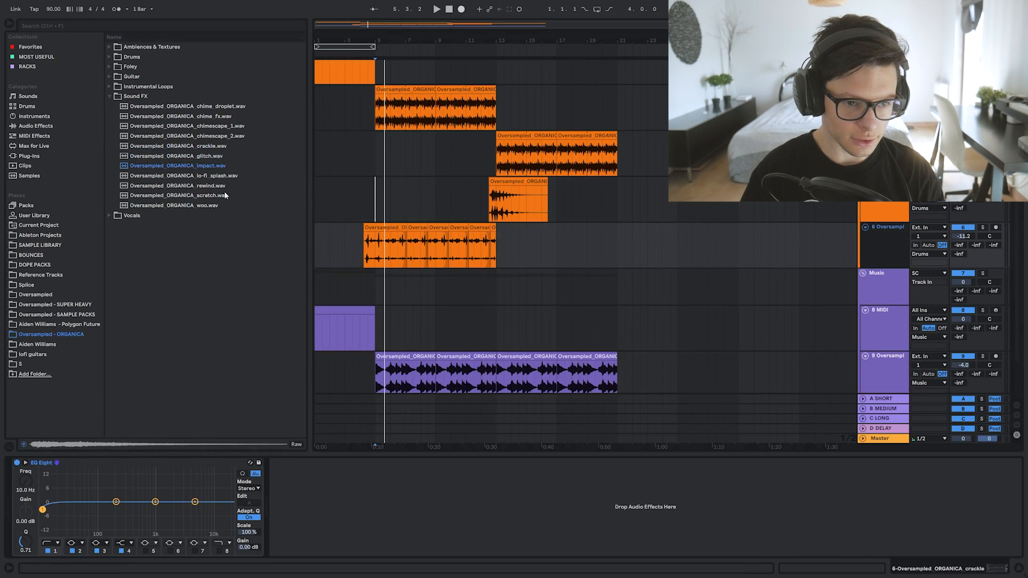
drag(225, 195, 513, 304)
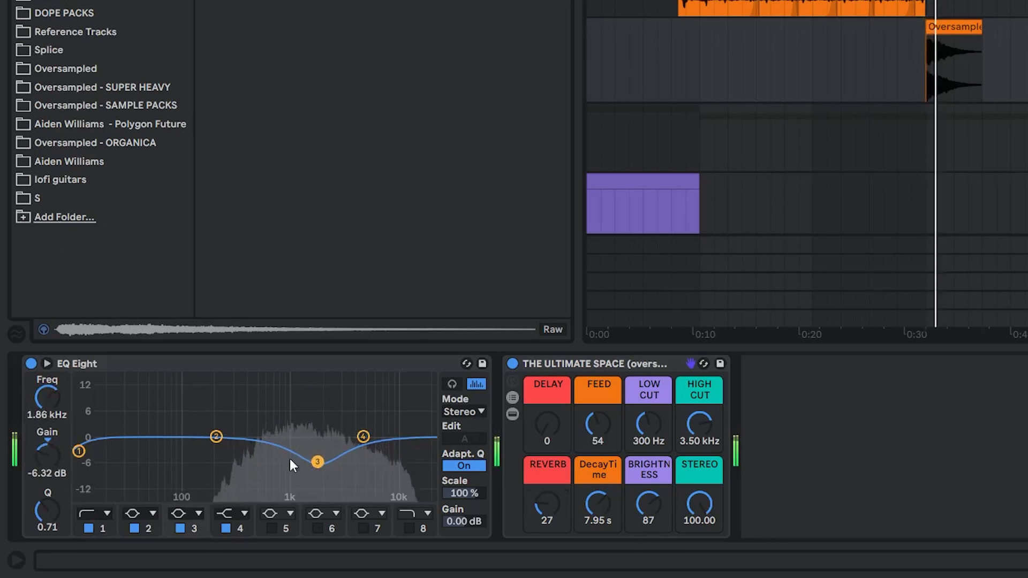
mouse_move(290, 459)
mouse_down()
mouse_move(243, 455)
mouse_move(273, 447)
mouse_up()
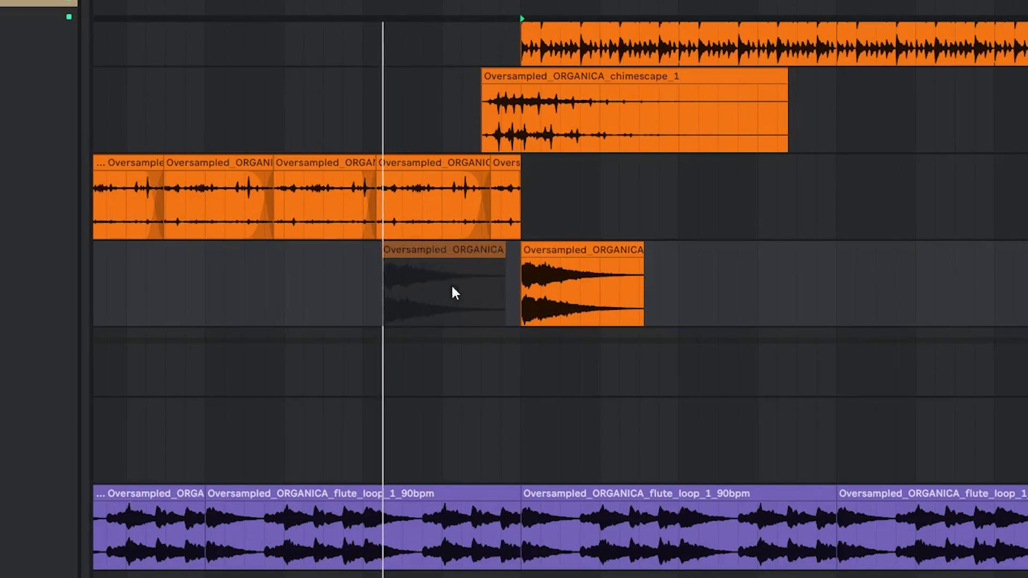
Place a reversed copy of the impact clip ending at bar 13, remove its portion before bar 12, and play the build-up.
drag(332, 285, 329, 285)
key(Delete)
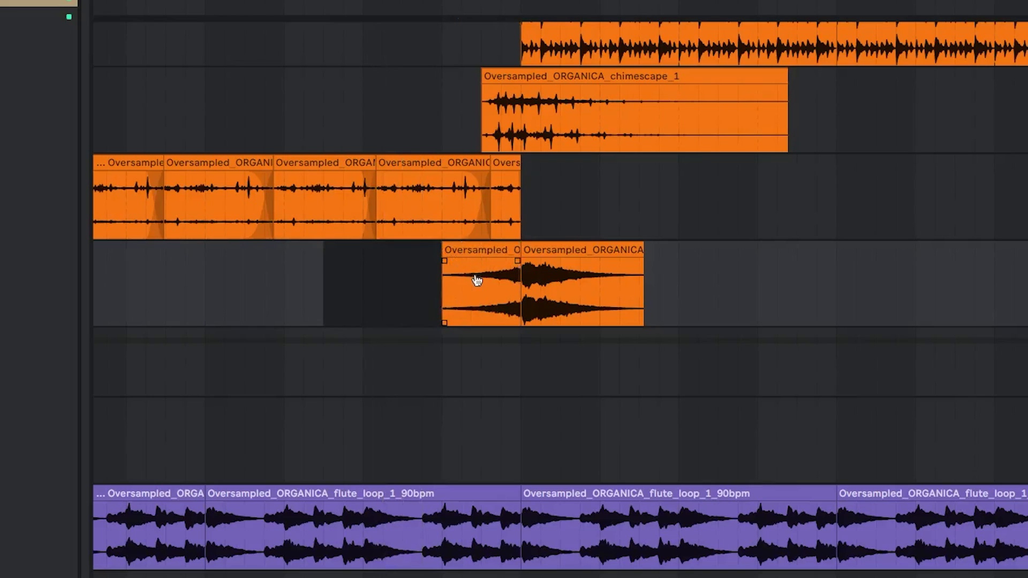
click(441, 287)
key(space)
Shape the sound-effect track's EQ Eight with a low cut at 1.19 kHz and shift its band 3 dip to a higher frequency.
scroll(455, 285, up, 3)
drag(550, 287, 470, 289)
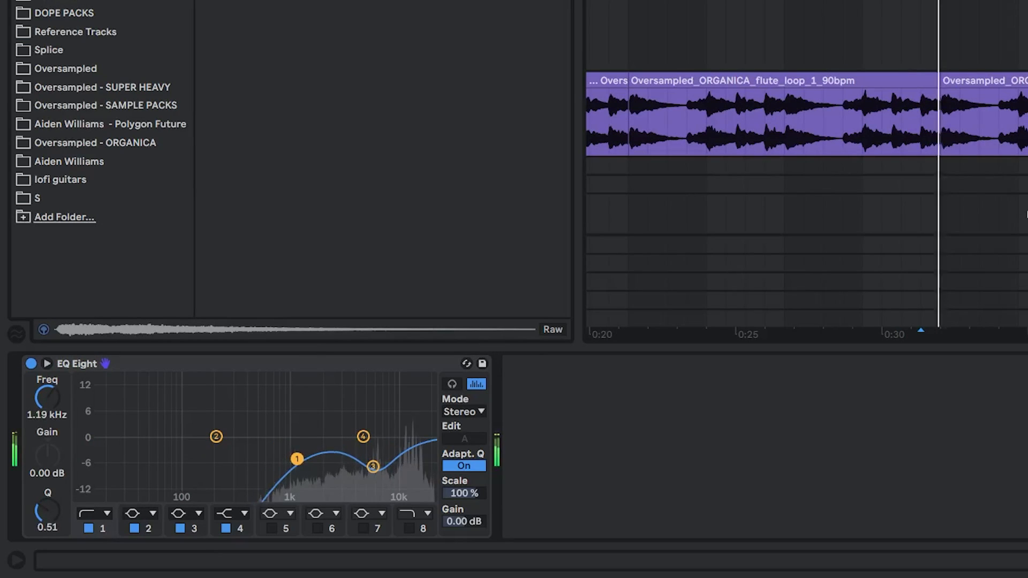
drag(373, 466, 404, 462)
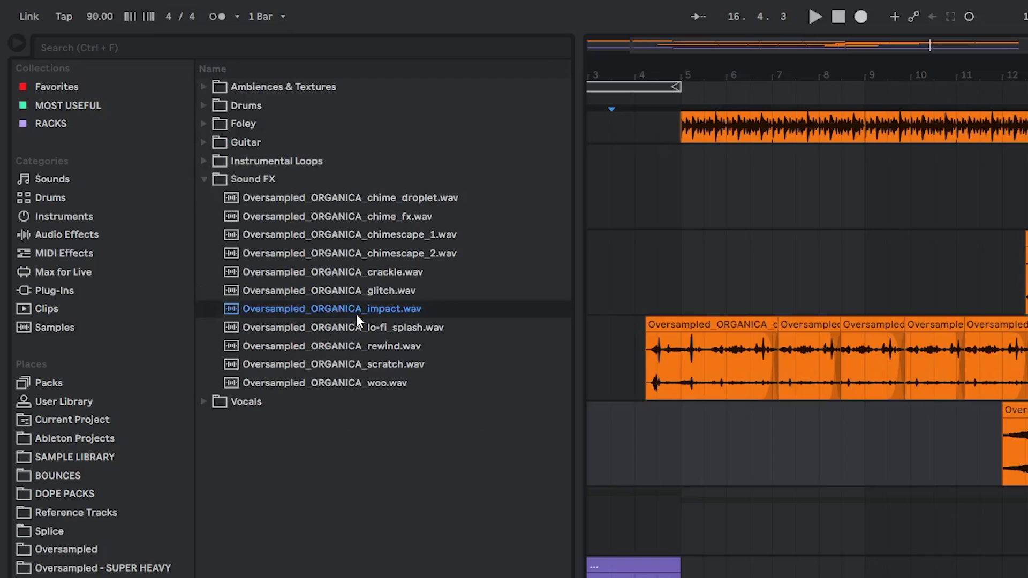
Audition the chime_fx, rewind and lo-fi_splash samples, and place Oversampled_ORGANICA_rewind at beat 12.3 on a new audio track.
click(241, 217)
click(385, 348)
key(Up)
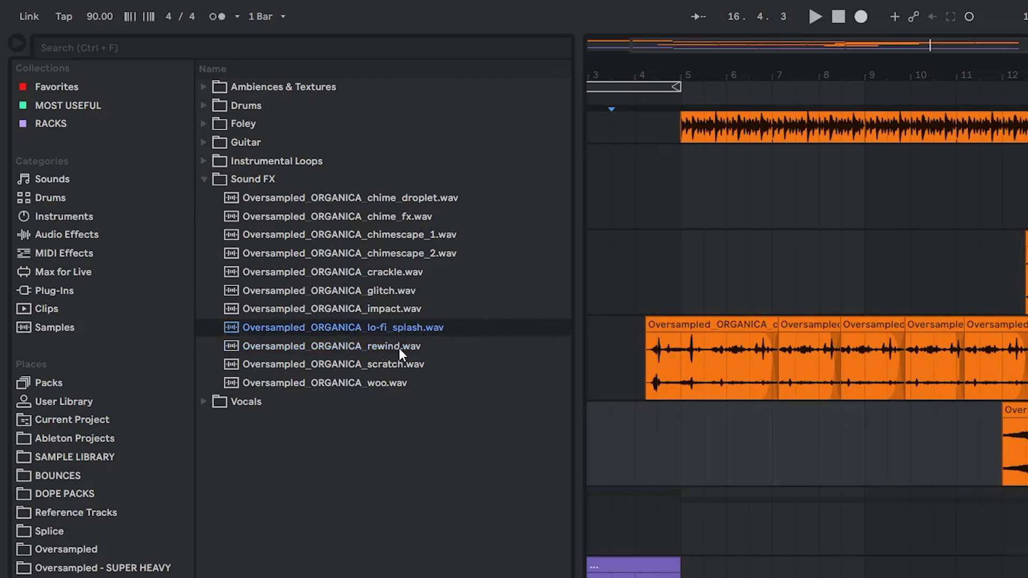
drag(520, 326, 519, 326)
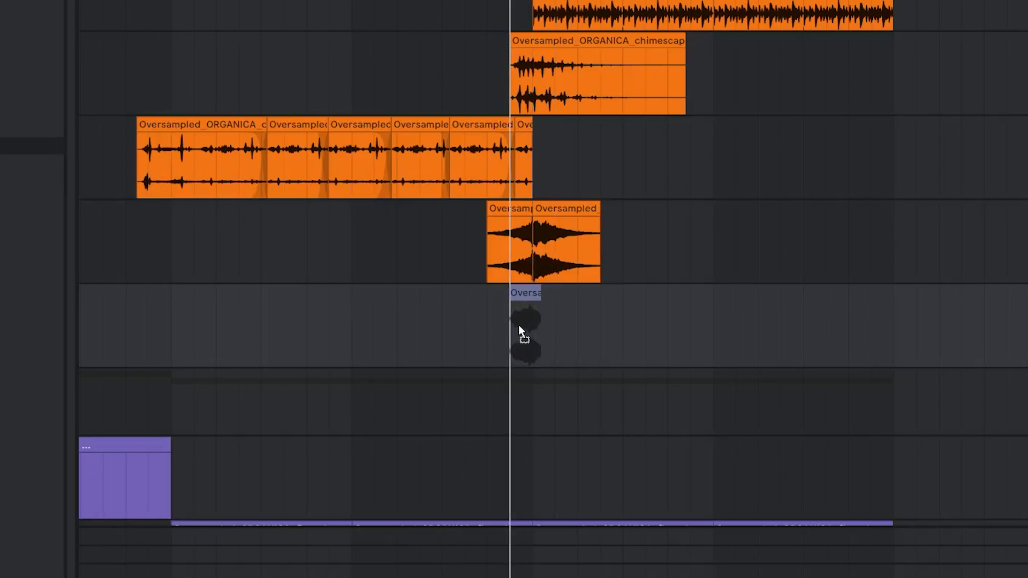
Play the transition with the rewind clip, shift the clip slightly later so it leads across bar 13, and fade out its end.
click(481, 338)
key(space)
scroll(496, 340, up, 5)
drag(627, 341, 589, 308)
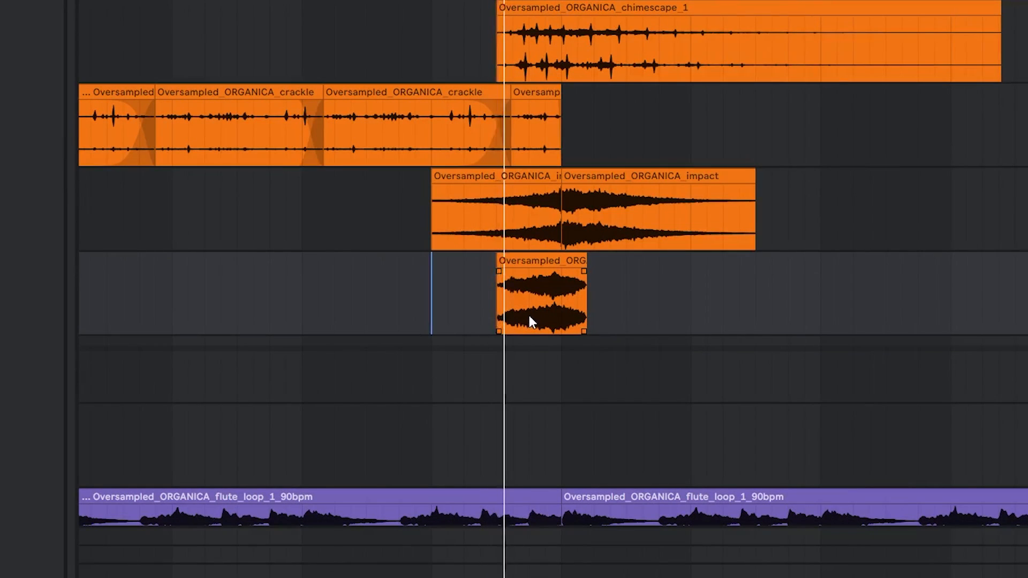
click(550, 261)
key(space)
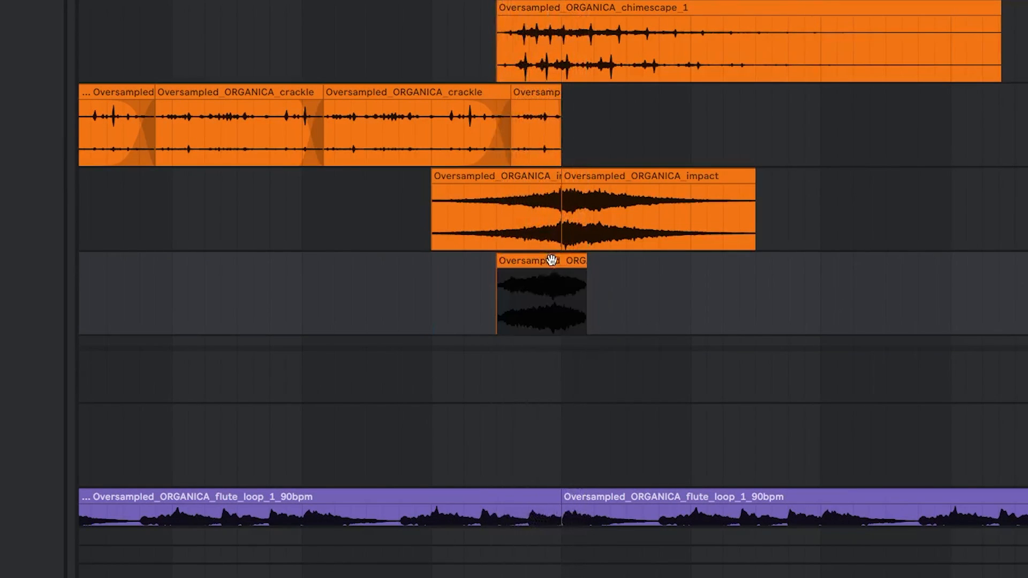
key(space)
drag(550, 261, 548, 278)
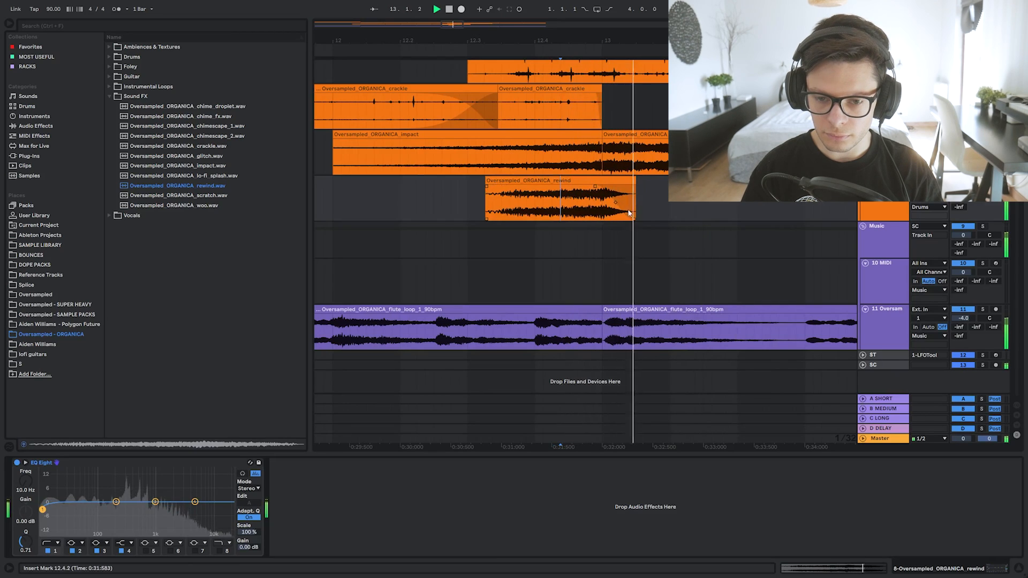
Open the two-bar MIDI clip of the sidechaining drum rack and check its C1 and C#1 notes during playback.
scroll(629, 214, down, 5)
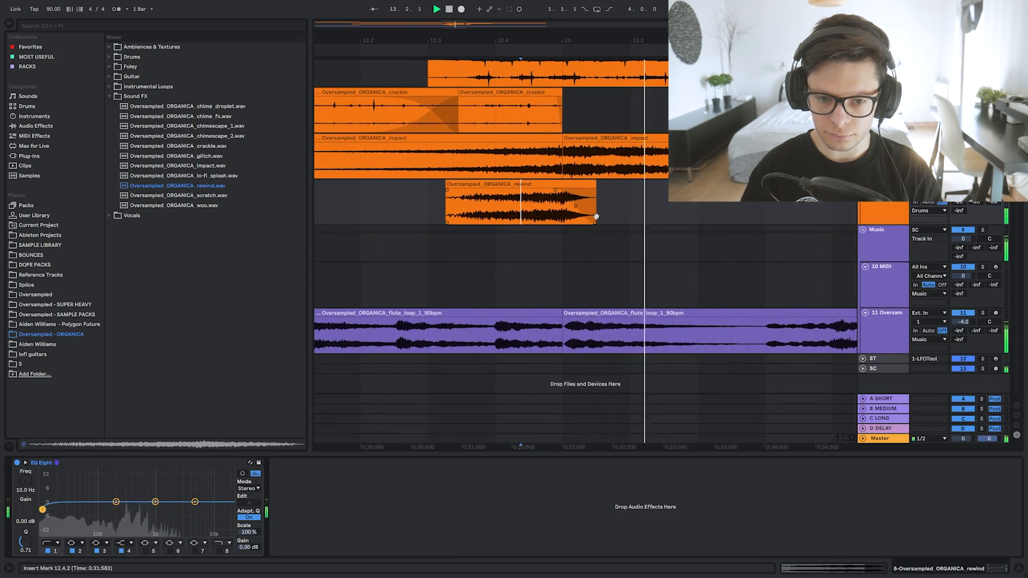
scroll(700, 307, up, 4)
scroll(473, 227, up, 3)
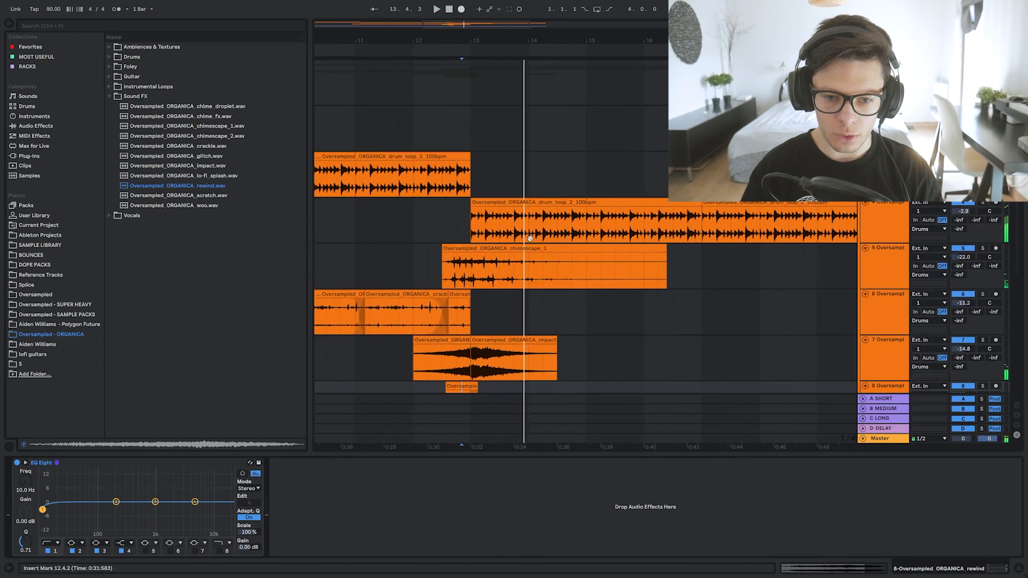
scroll(535, 143, up, 2)
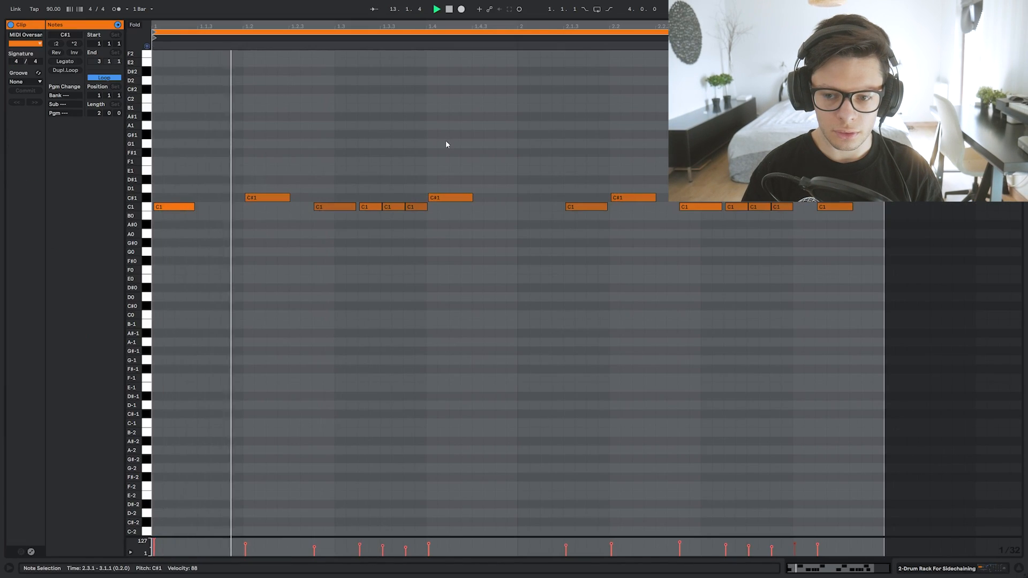
click(448, 145)
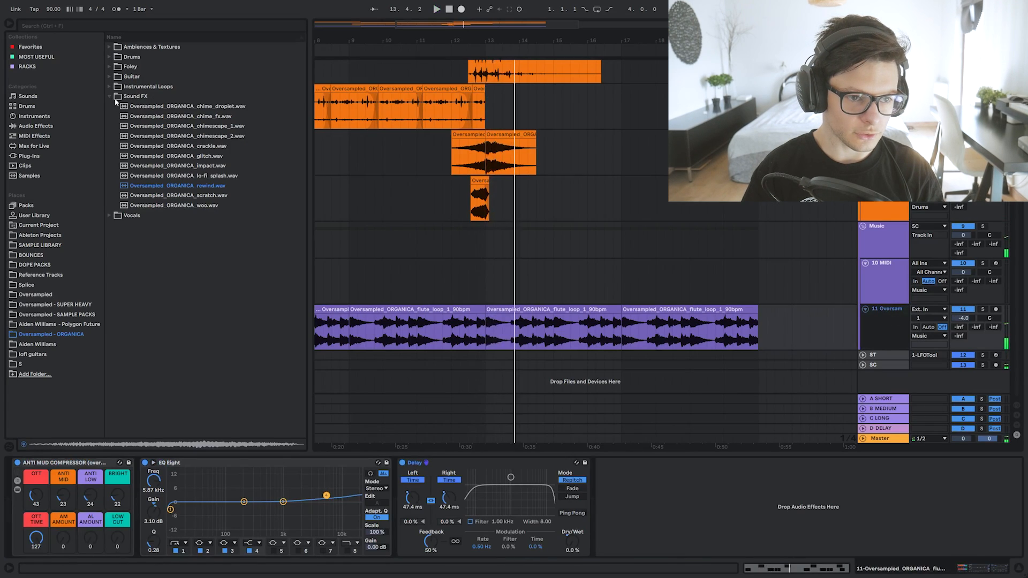
Look through the ORGANICA pack's Sound FX, Instrumental Loops, Guitar, Foley, Drums and Ambiences & Textures folders, collapsing each again.
click(113, 96)
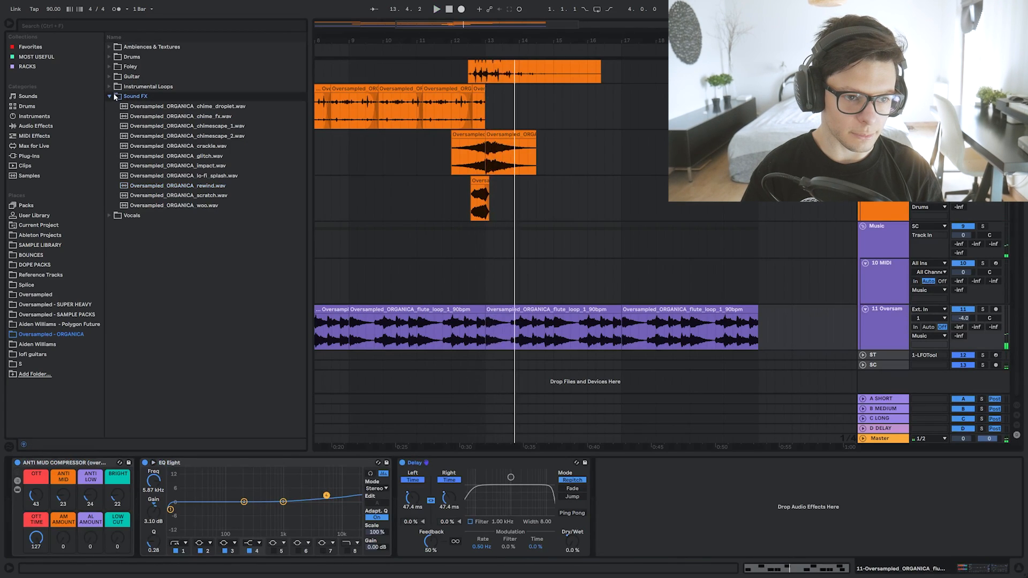
click(111, 94)
click(110, 87)
click(111, 77)
click(112, 77)
click(109, 64)
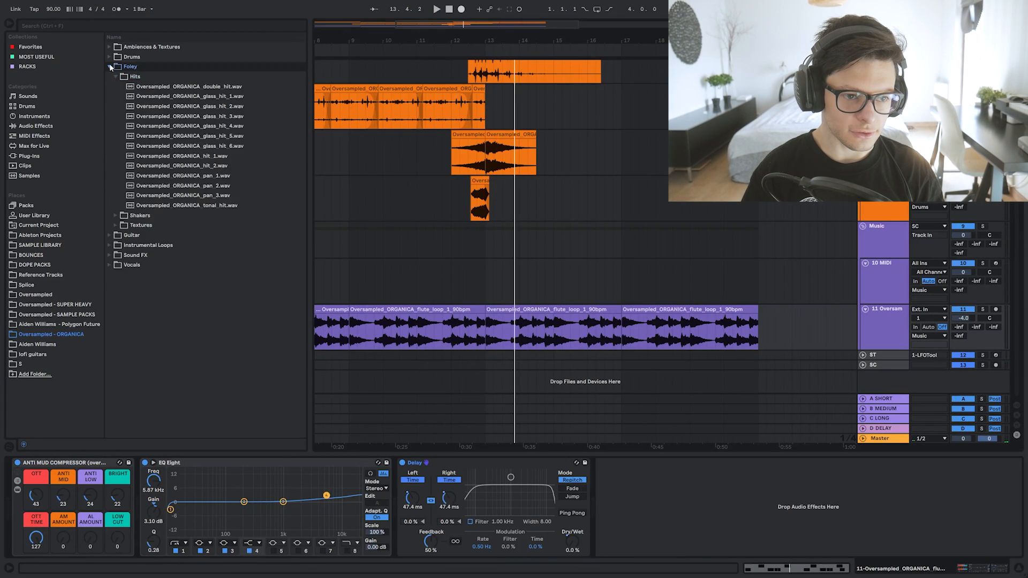
click(109, 64)
click(108, 56)
click(109, 46)
click(110, 48)
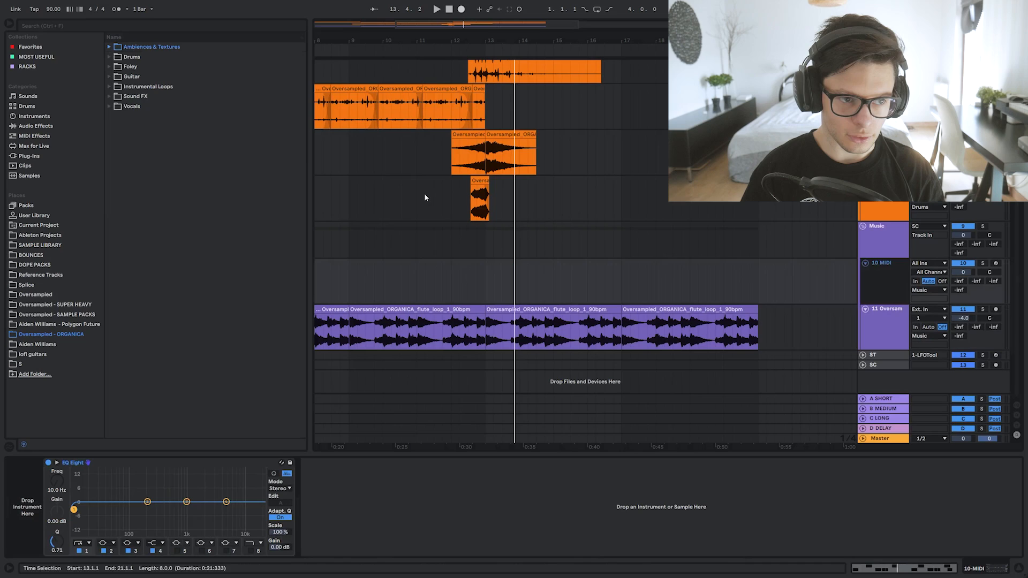
Load Serum_x64 on the empty MIDI track in the Music group with the Cold Chords preset.
click(41, 57)
scroll(200, 272, down, 1)
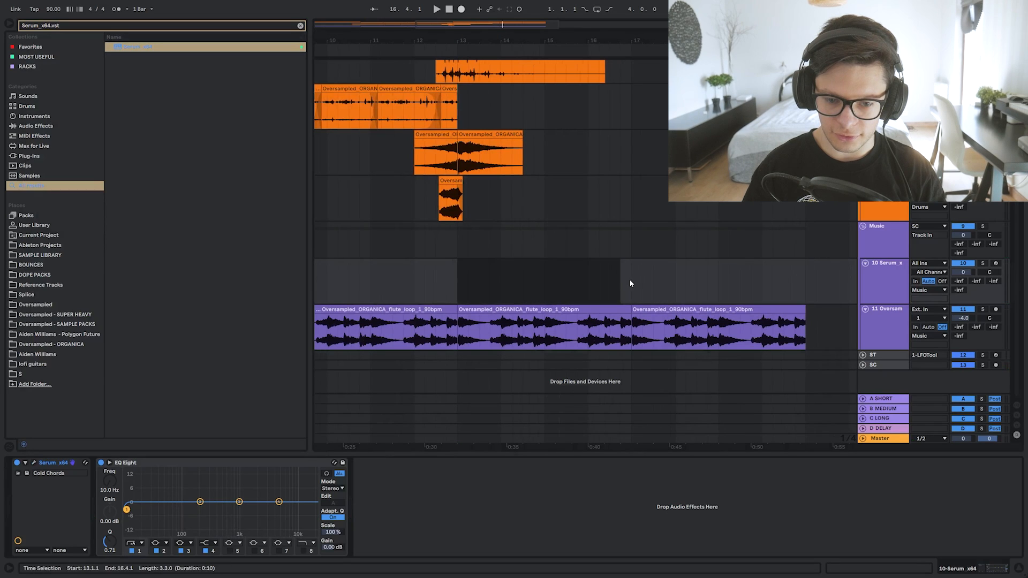
Create a four-bar MIDI clip at bar 13 on the Serum track and add a two-beat C#1 note at its start.
drag(630, 280, 632, 280)
key(ctrl+shift+m)
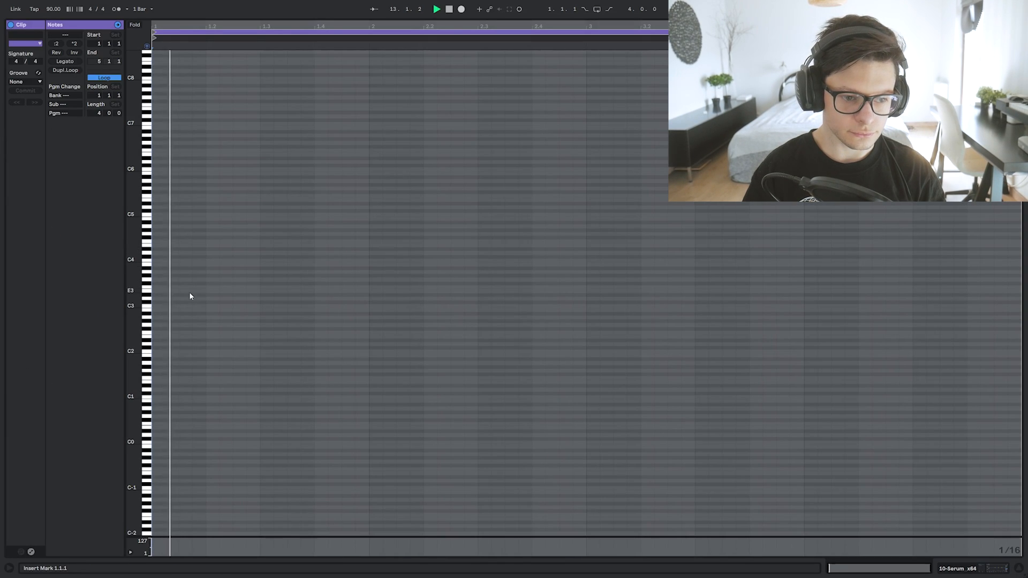
key(space)
drag(130, 296, 151, 311)
key(space)
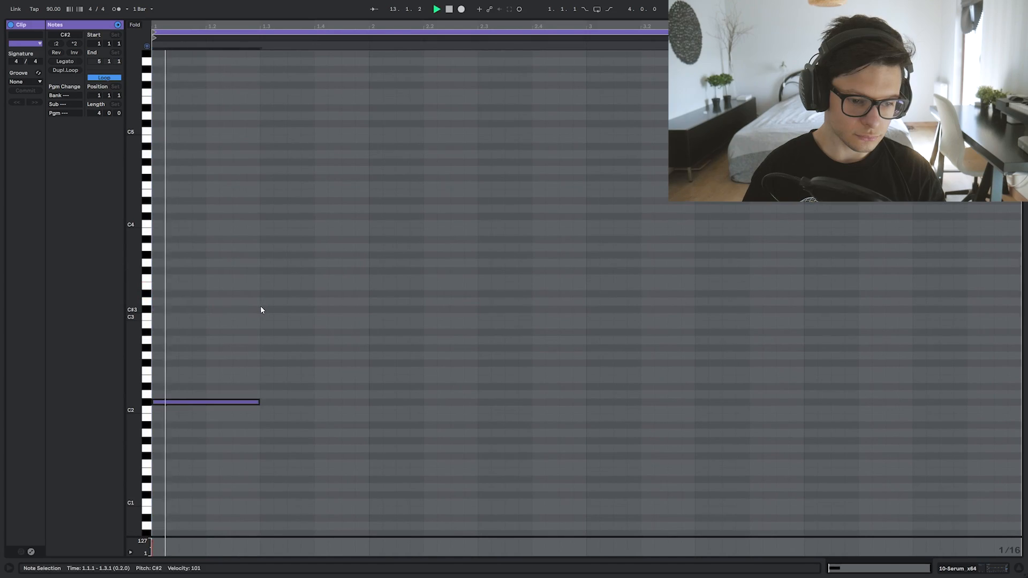
key(shift+Down)
key(space)
key(space)
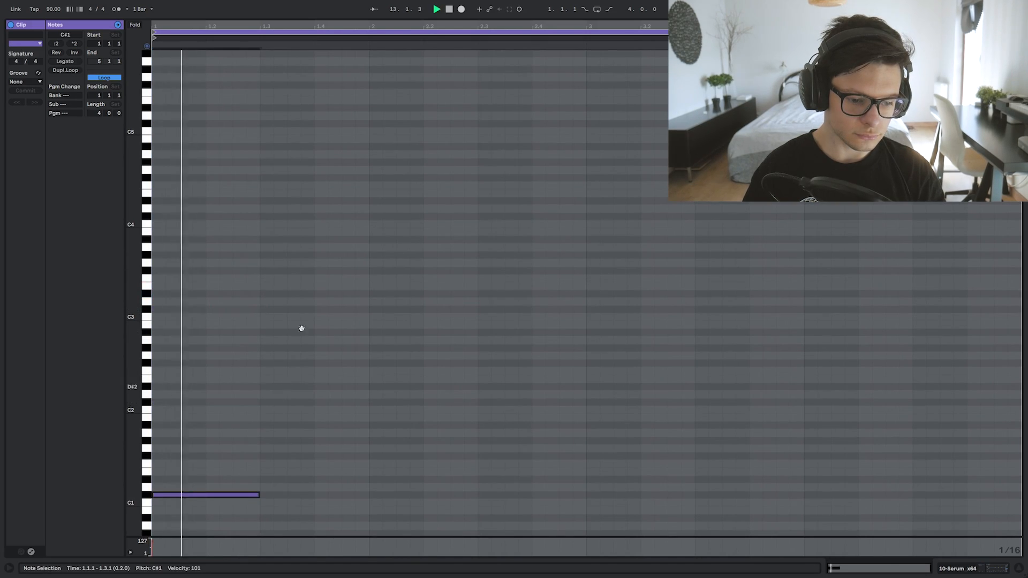
scroll(301, 329, down, 5)
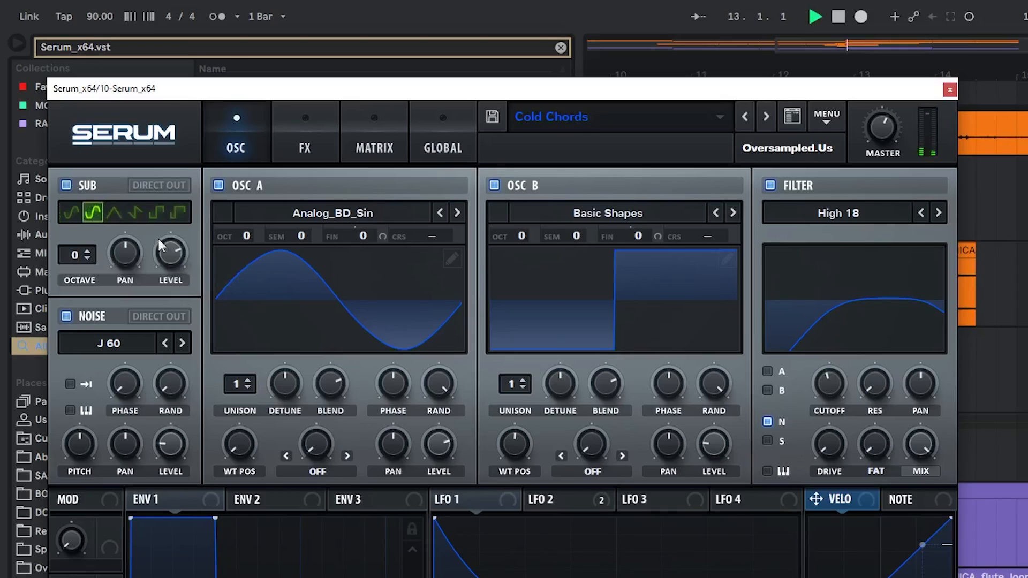
Close the Serum instrument and load FabFilter Pro-Q 3 from the MOST USEFUL collection onto its track.
drag(158, 238, 165, 191)
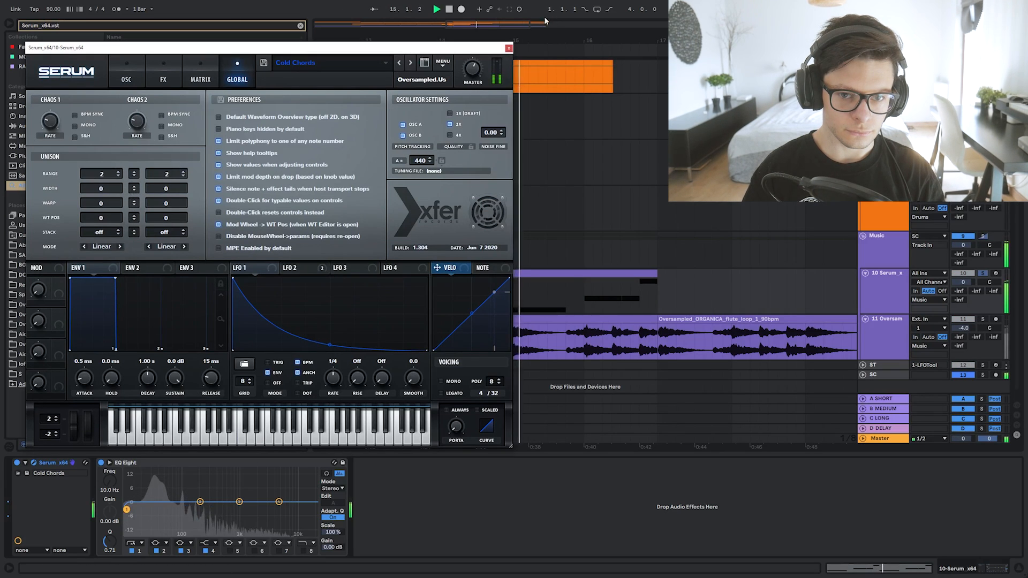
click(509, 49)
click(301, 25)
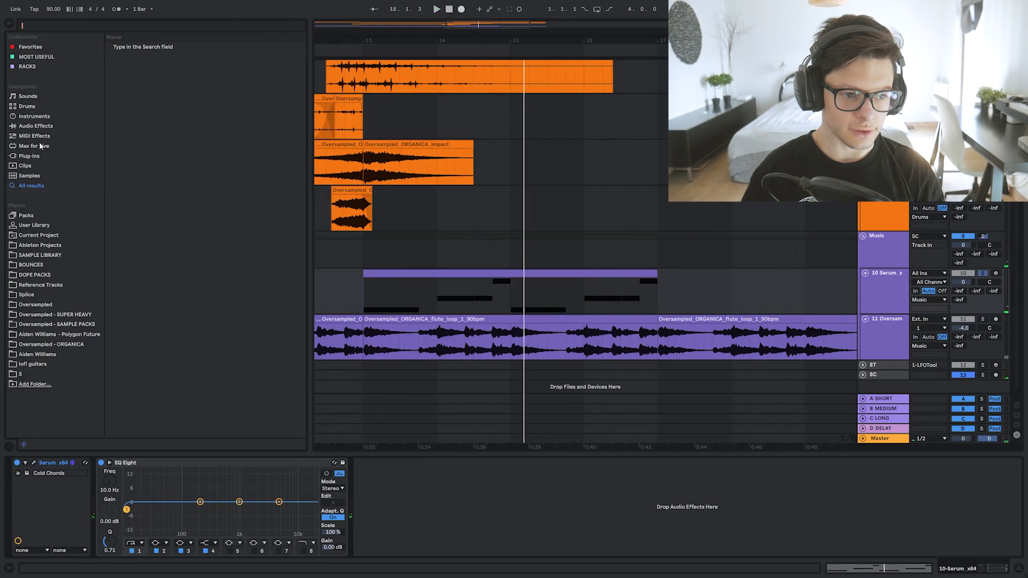
click(48, 155)
click(37, 57)
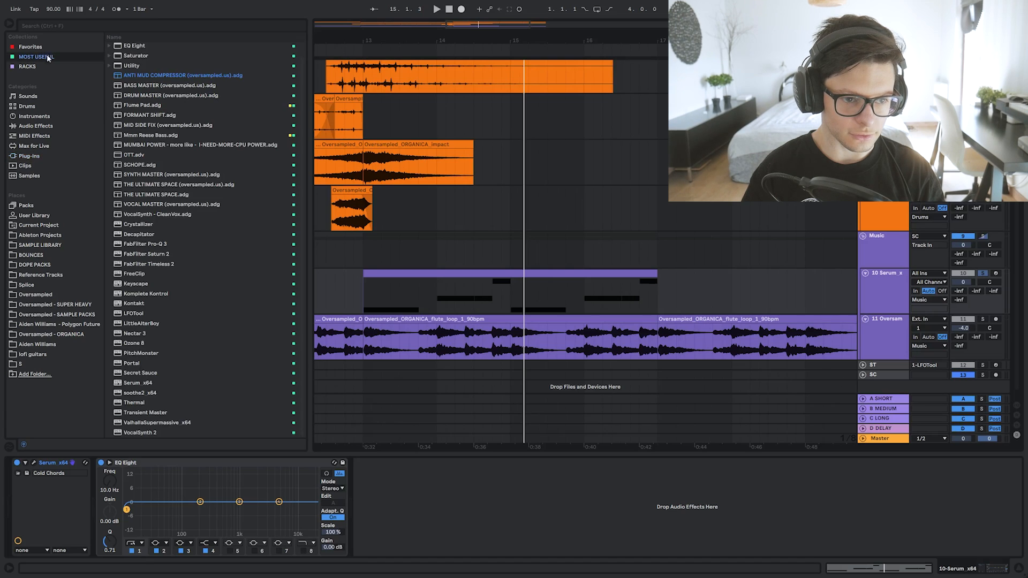
double_click(164, 243)
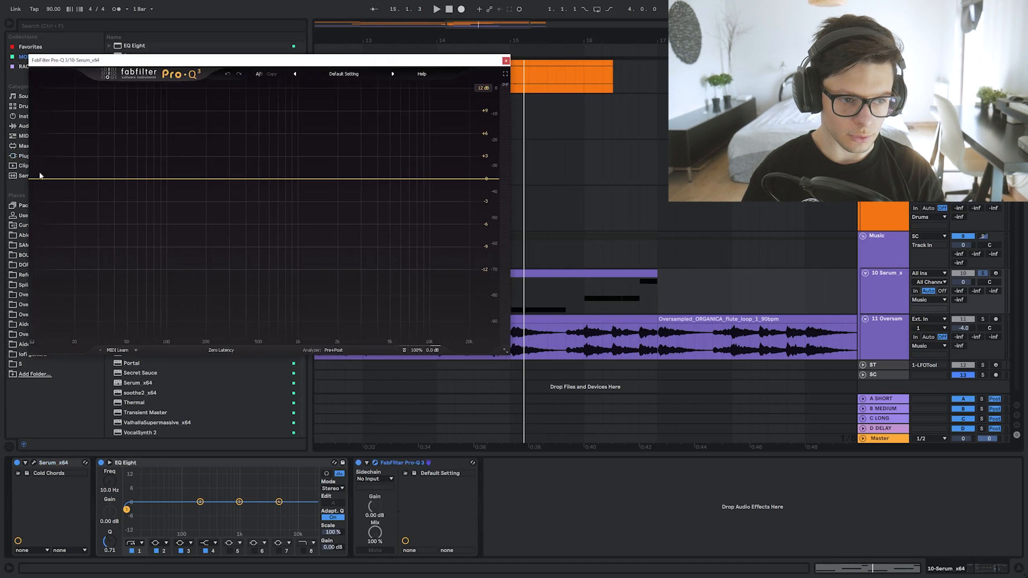
Add a 12 dB/oct low cut on the side signal in Pro-Q 3 and raise it to about 1.4 kHz during playback.
click(77, 166)
mouse_move(110, 204)
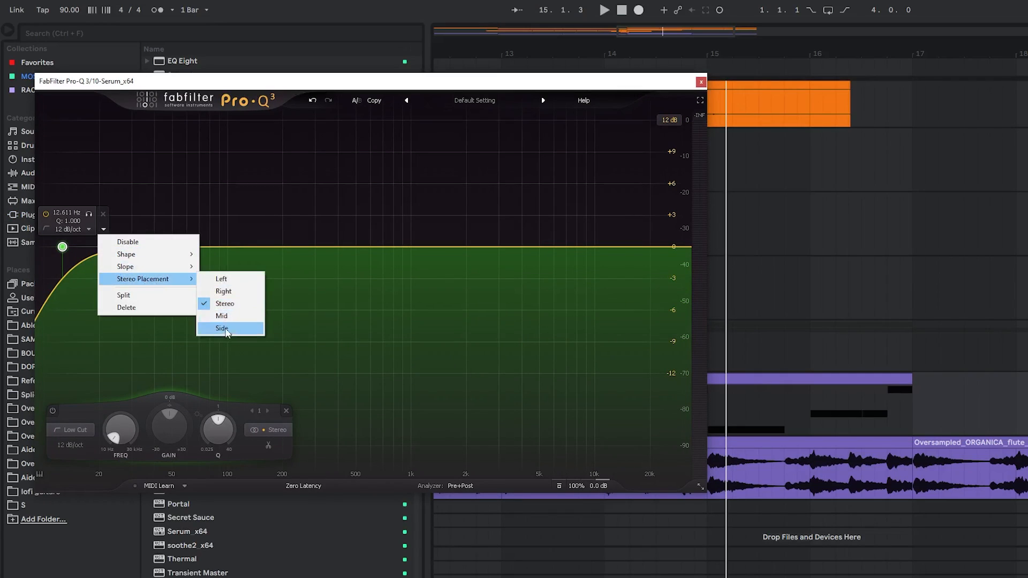
click(165, 235)
key(space)
drag(88, 219, 454, 214)
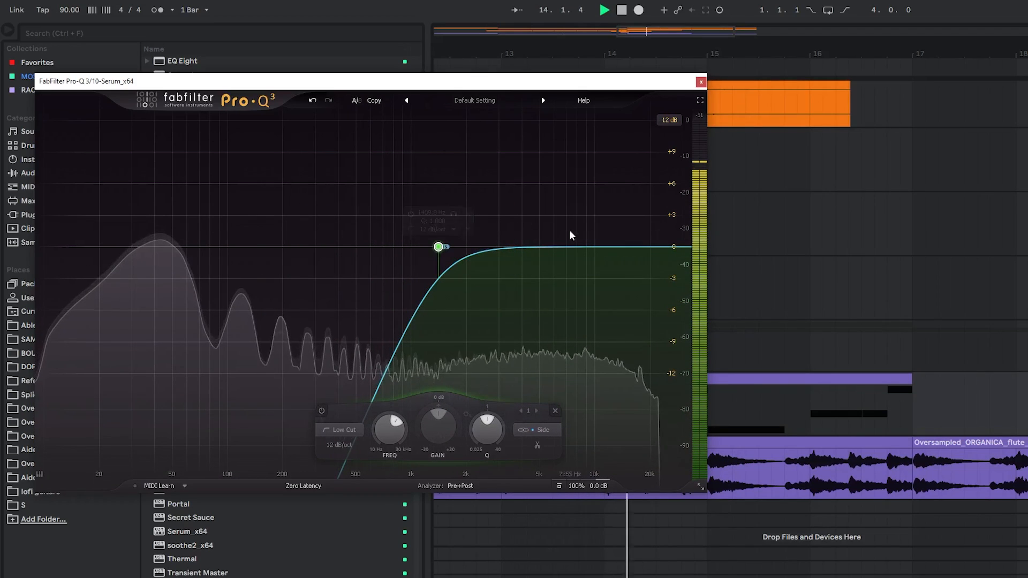
click(701, 81)
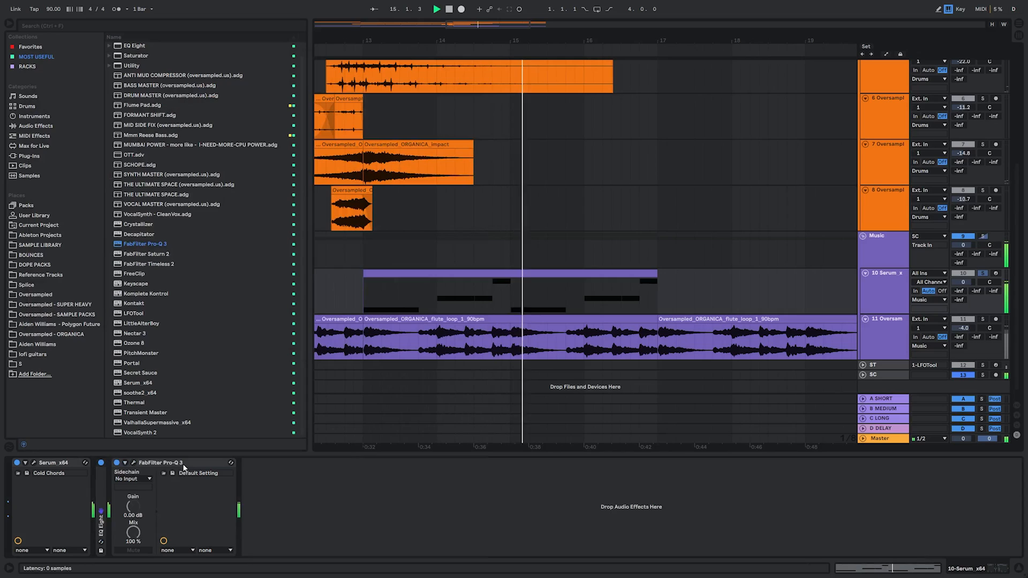
Add Decapitator after Pro-Q 3 on the Serum track, choosing style P after trying N and T, followed by another EQ Eight.
double_click(184, 463)
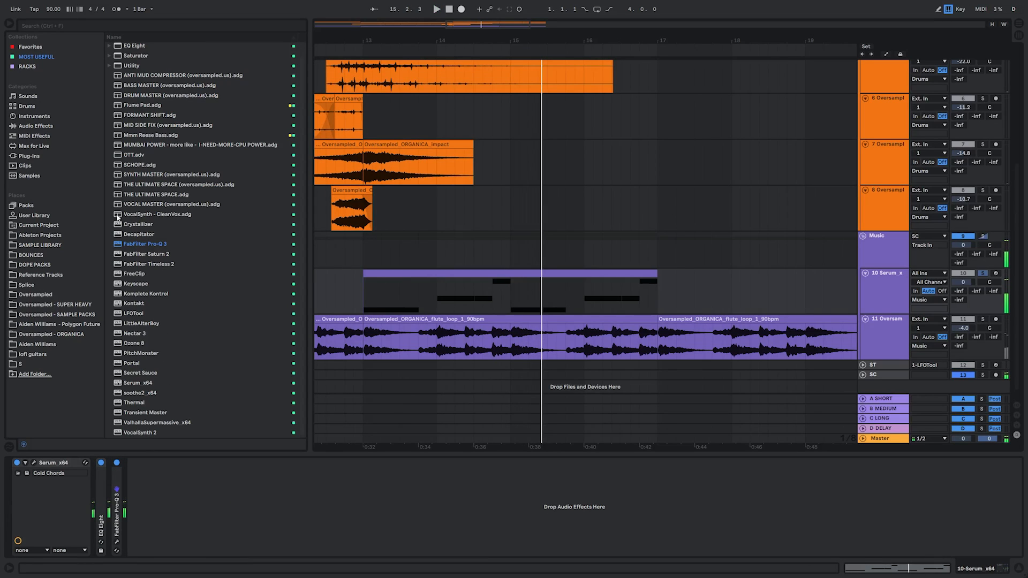
double_click(148, 235)
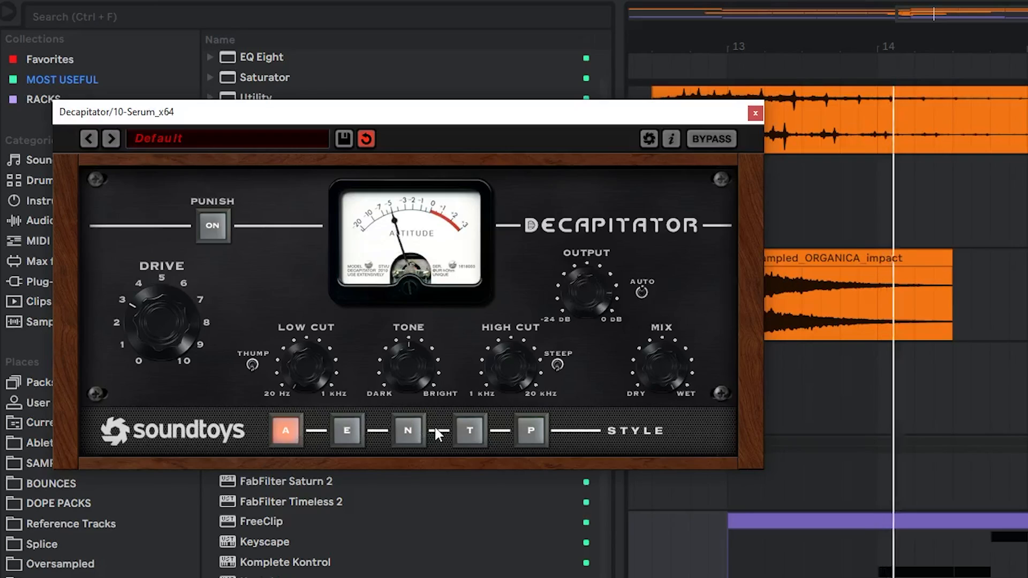
click(411, 432)
click(466, 434)
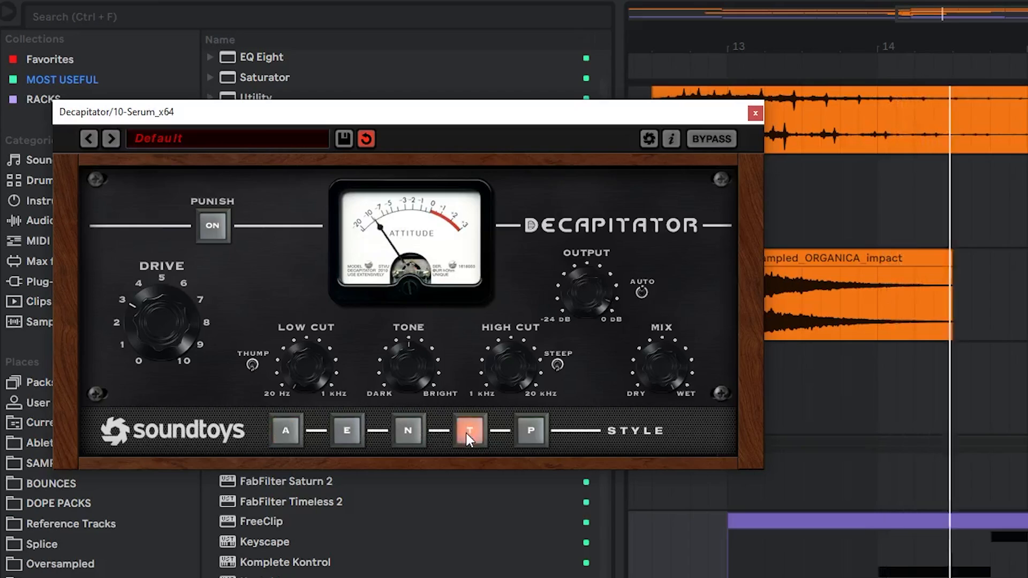
click(529, 433)
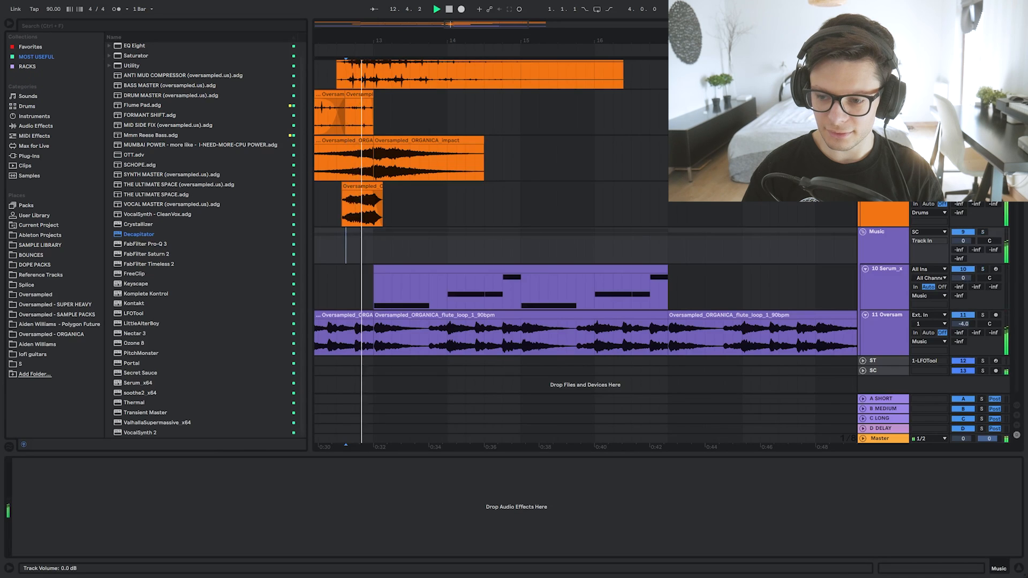
click(879, 285)
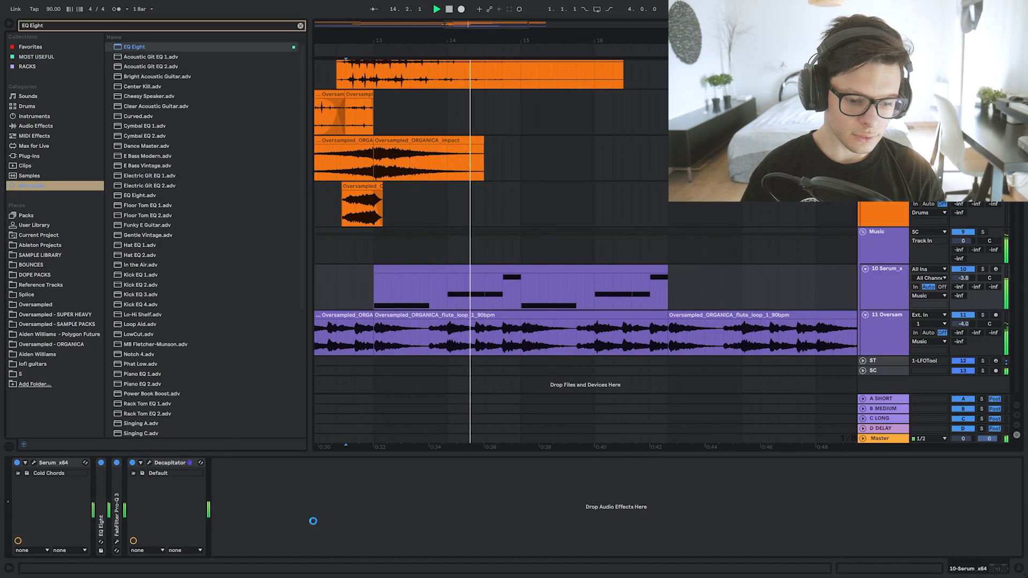
click(150, 44)
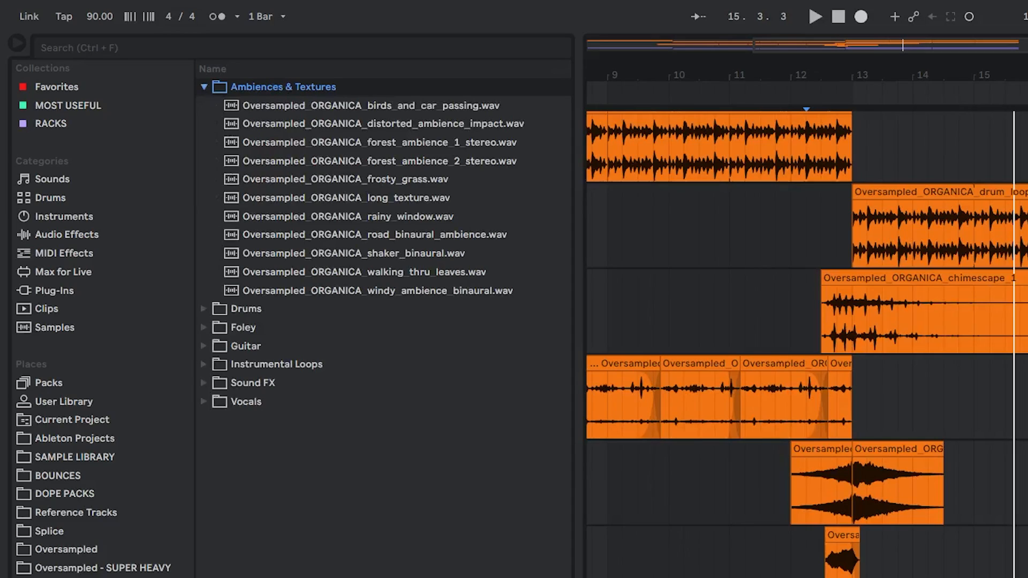
Audition ORGANICA ambiences, place birds_and_car_passing at bar 13 on a new audio track in the Music group, and turn off its warping.
click(942, 554)
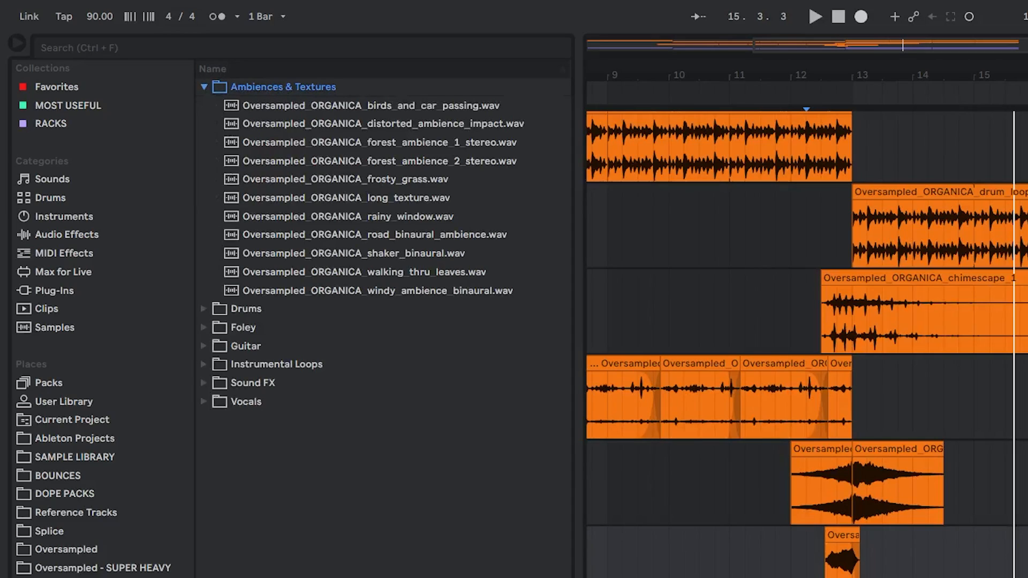
key(Down)
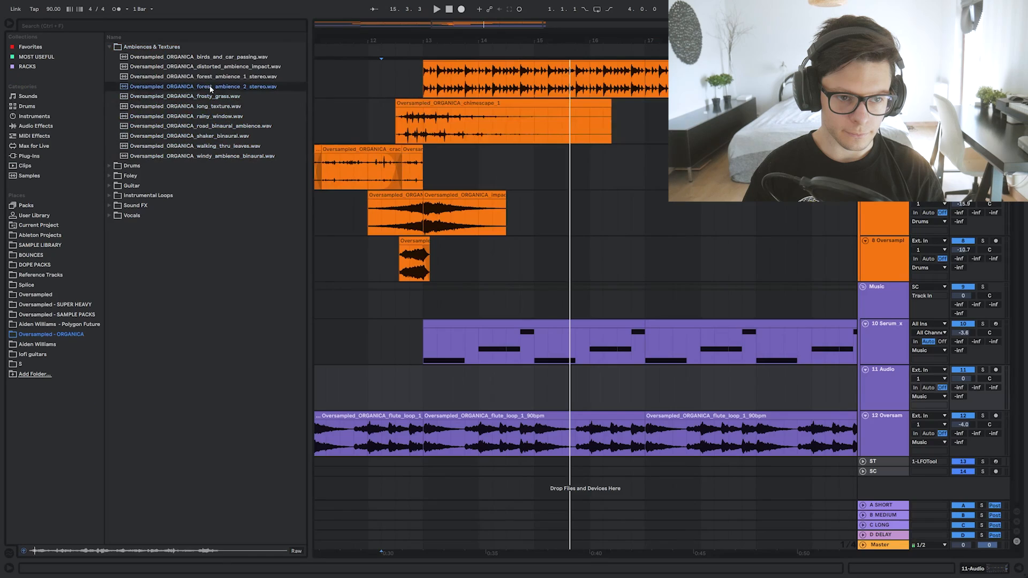
click(391, 122)
click(210, 56)
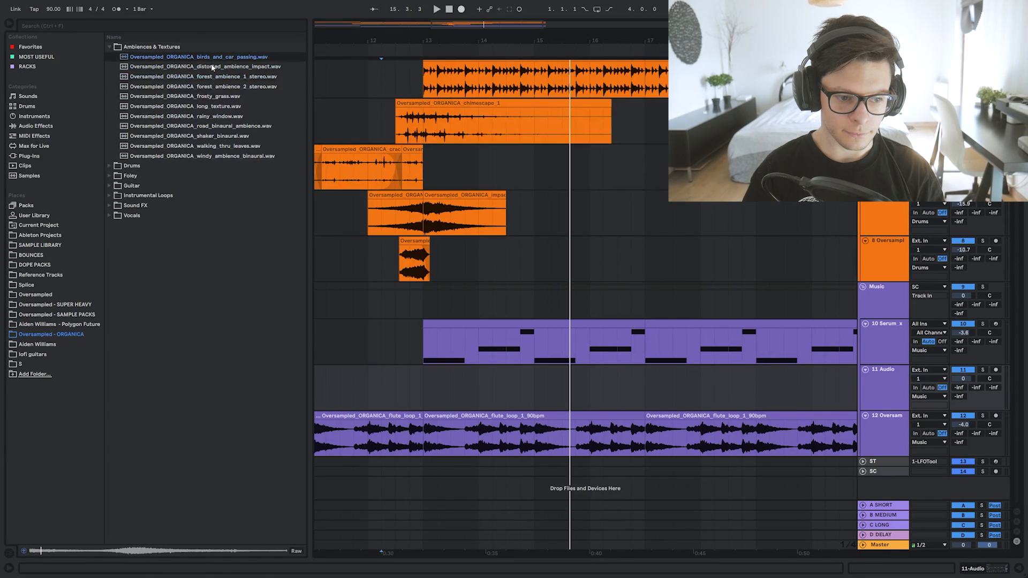
drag(210, 56, 430, 373)
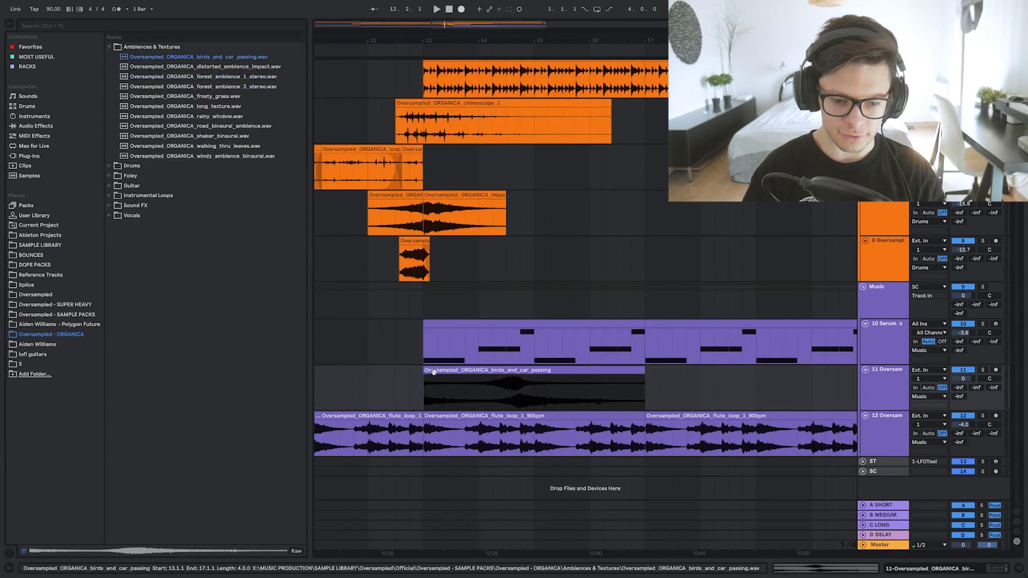
double_click(430, 370)
click(122, 36)
key(shift+Tab)
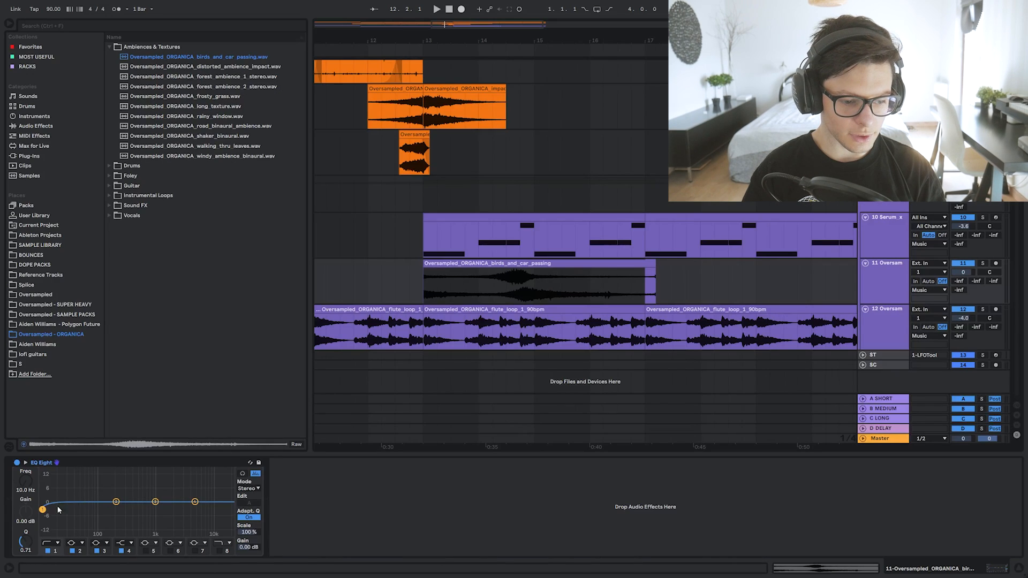
Raise the low cut on the birds track's EQ Eight and dip band 3 about 7 dB at about 1.29 kHz.
drag(42, 510, 133, 511)
key(space)
key(space)
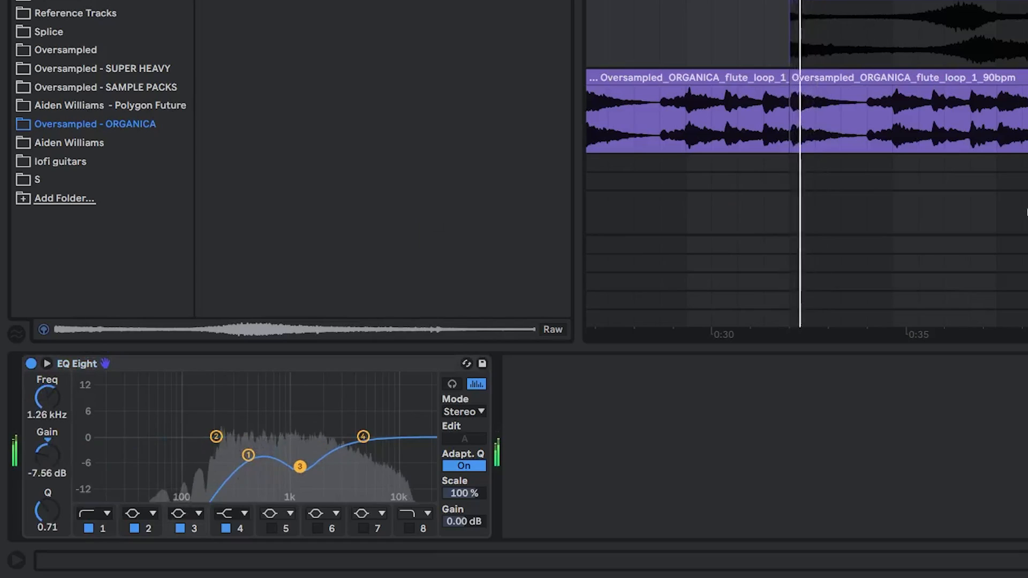
drag(133, 512, 146, 513)
drag(272, 459, 300, 464)
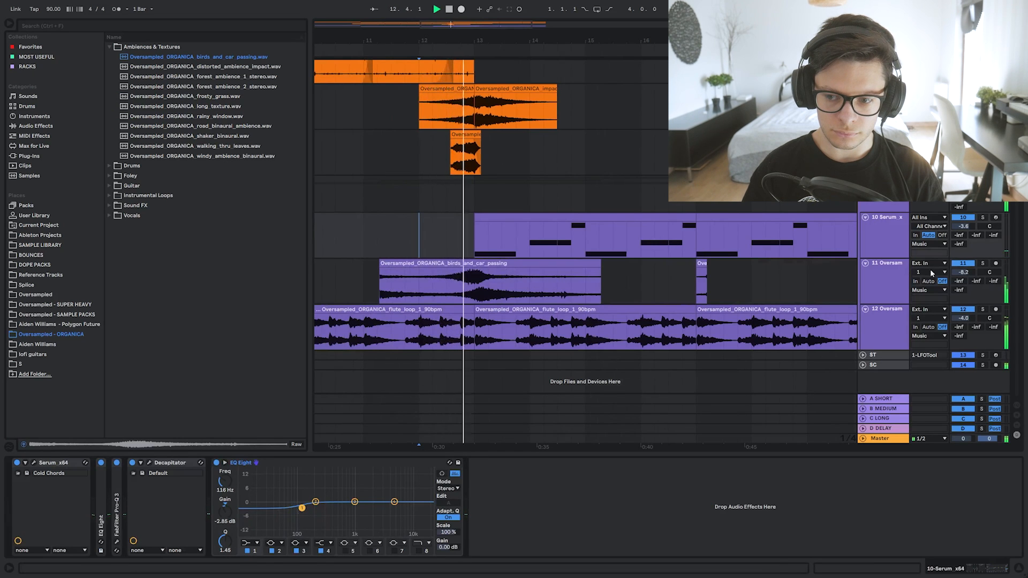
Lower the birds ambience track's volume to -15.8 dB and delete the leftover clip fragment at bar 17.
drag(963, 272, 963, 284)
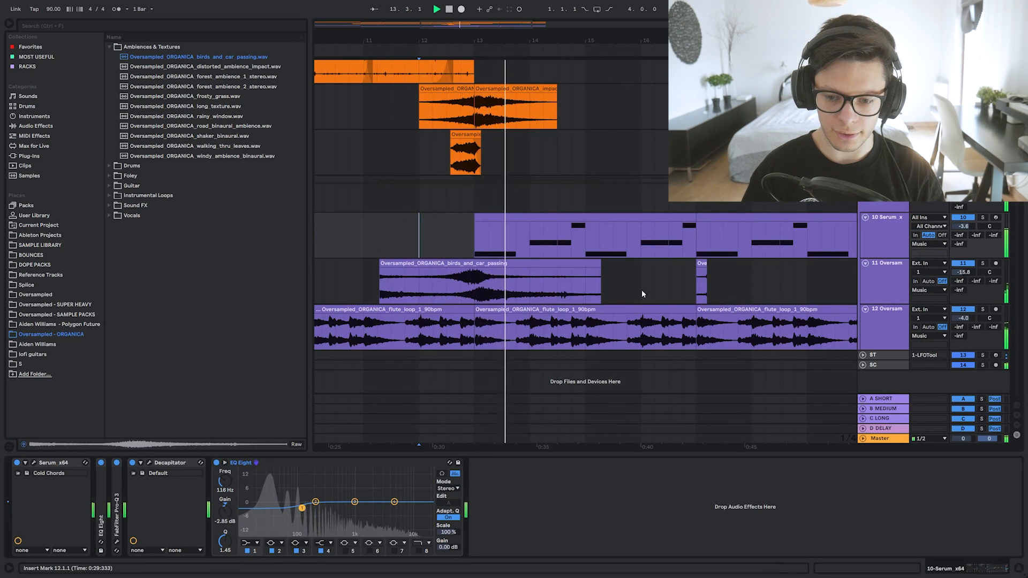
drag(655, 289, 752, 286)
key(Delete)
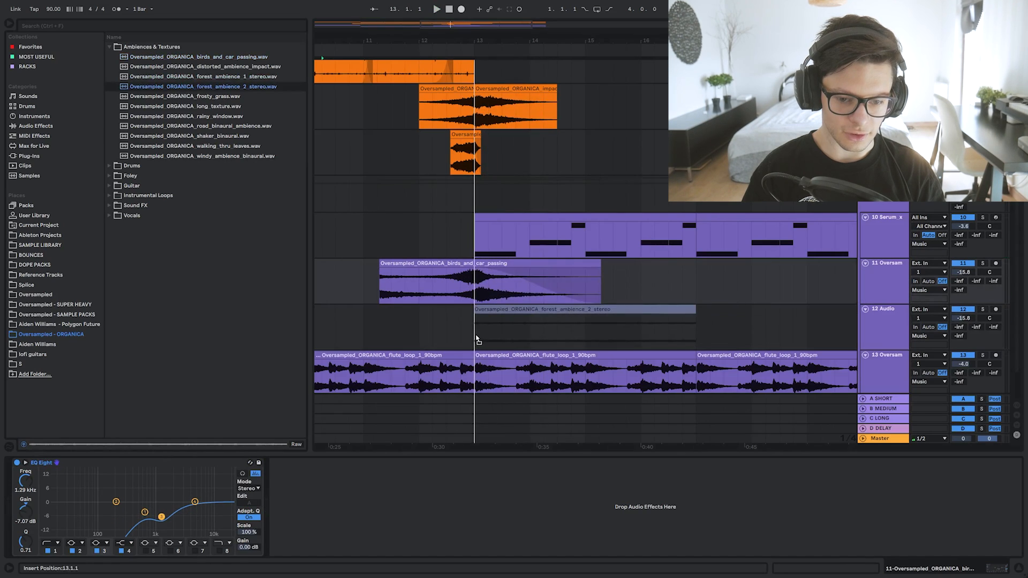
Place forest_ambience_2_stereo at bar 13 on the new audio track below the birds ambience and play it from 12.4.1.
click(484, 330)
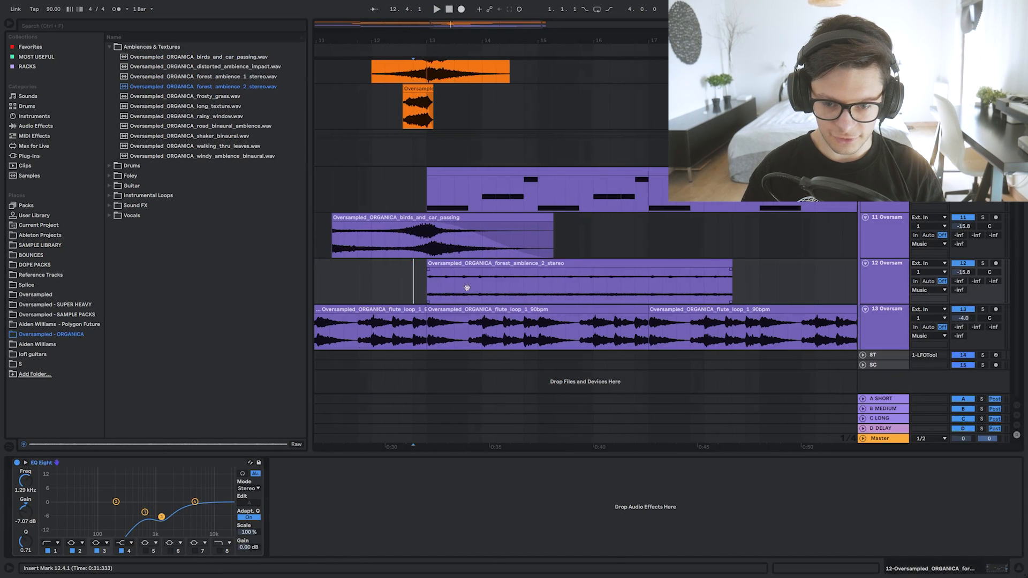
scroll(464, 286, down, 4)
click(413, 264)
key(space)
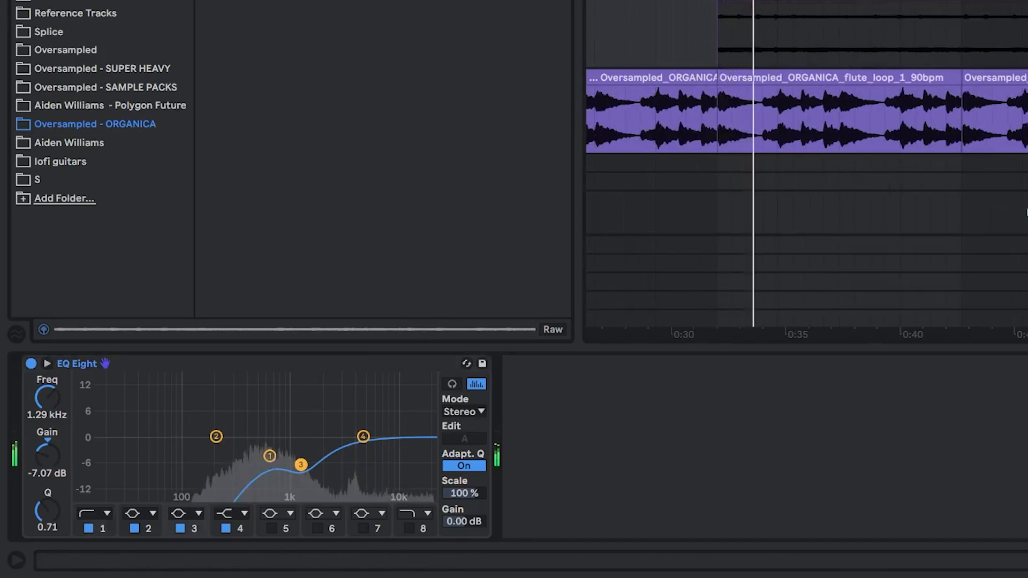
Lower the low cut on the forest track's EQ Eight and, after trying cuts around 4 and 5 kHz, reset the gain to 0 dB.
mouse_move(145, 512)
mouse_down()
mouse_move(111, 508)
mouse_move(128, 511)
mouse_up()
drag(301, 464, 353, 492)
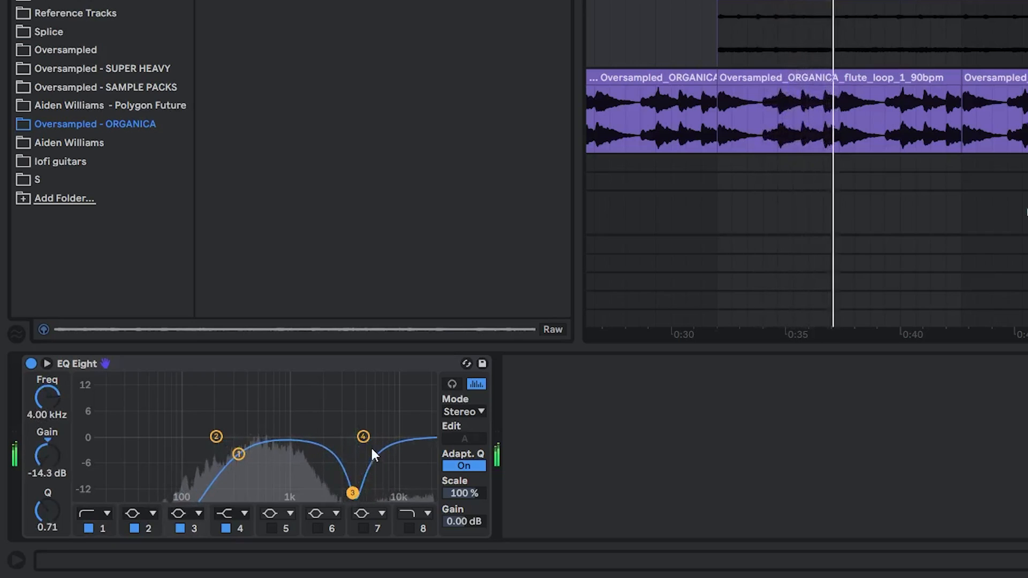
drag(363, 436, 363, 478)
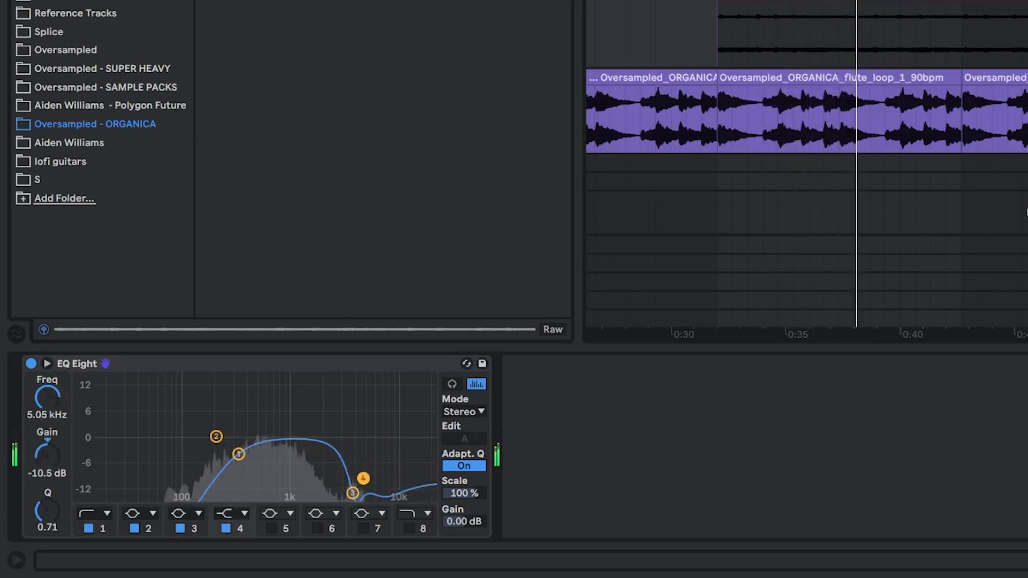
double_click(48, 454)
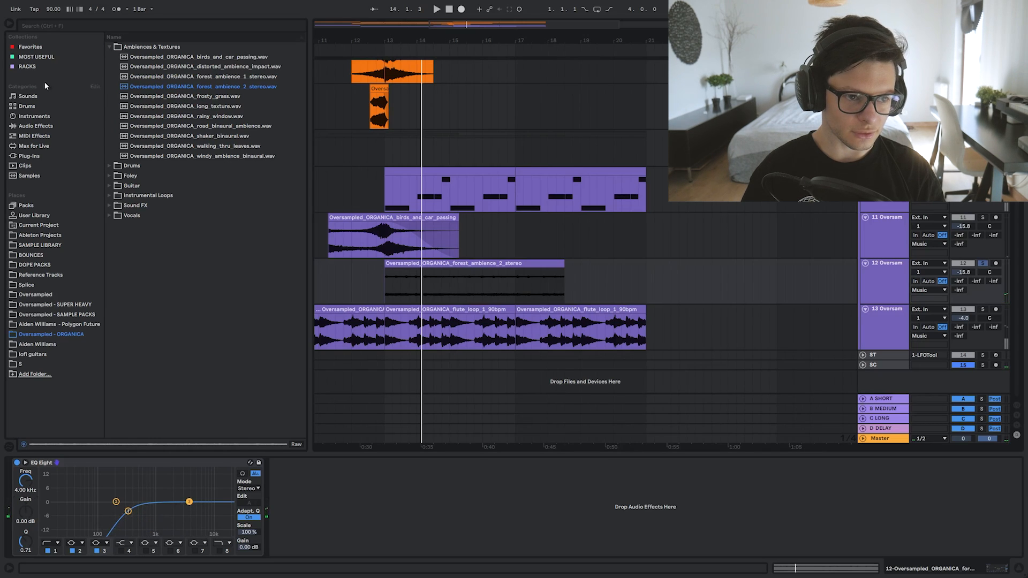
Load FabFilter Pro-Q 3 on the forest ambience track and shape a dynamic bell cut at 3990 Hz with a Q of 2.663.
click(47, 57)
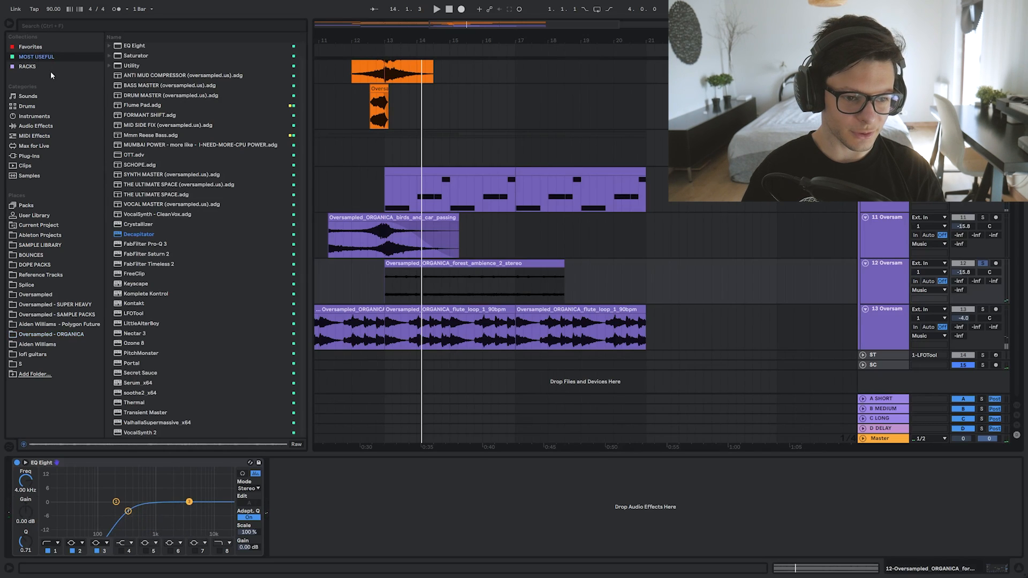
double_click(152, 244)
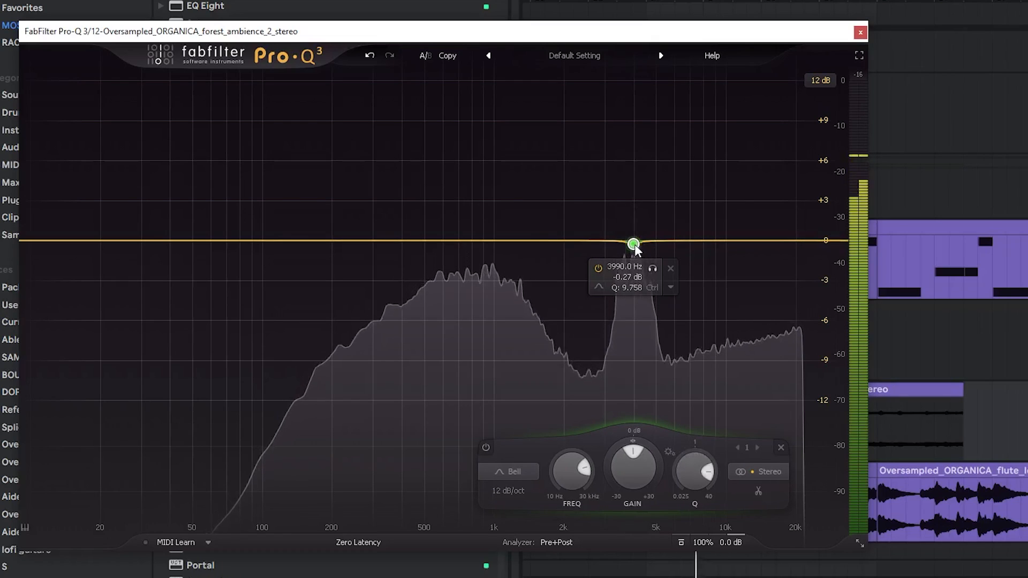
scroll(636, 250, down, 10)
scroll(636, 251, down, 6)
scroll(636, 252, up, 2)
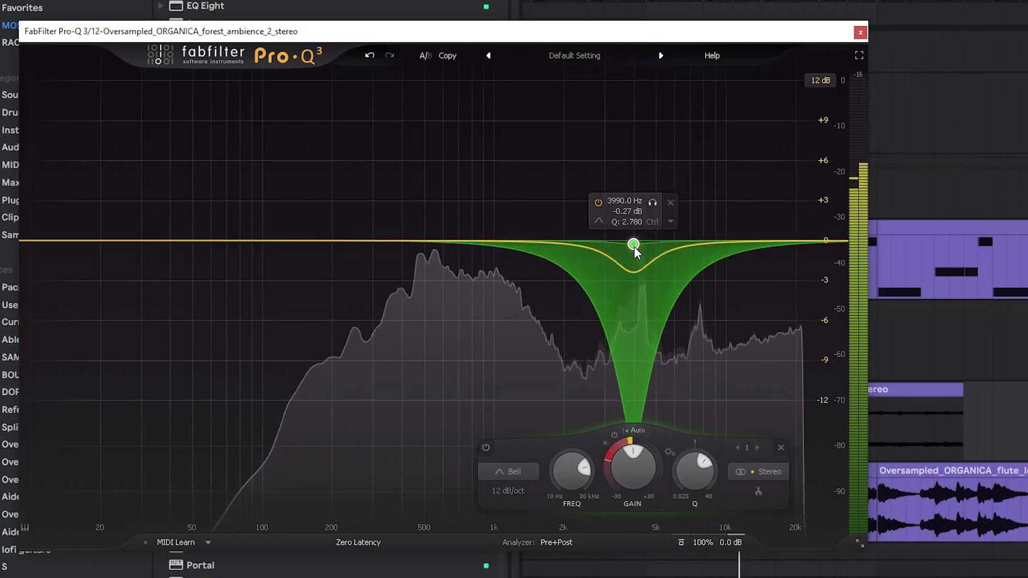
scroll(634, 247, down, 1)
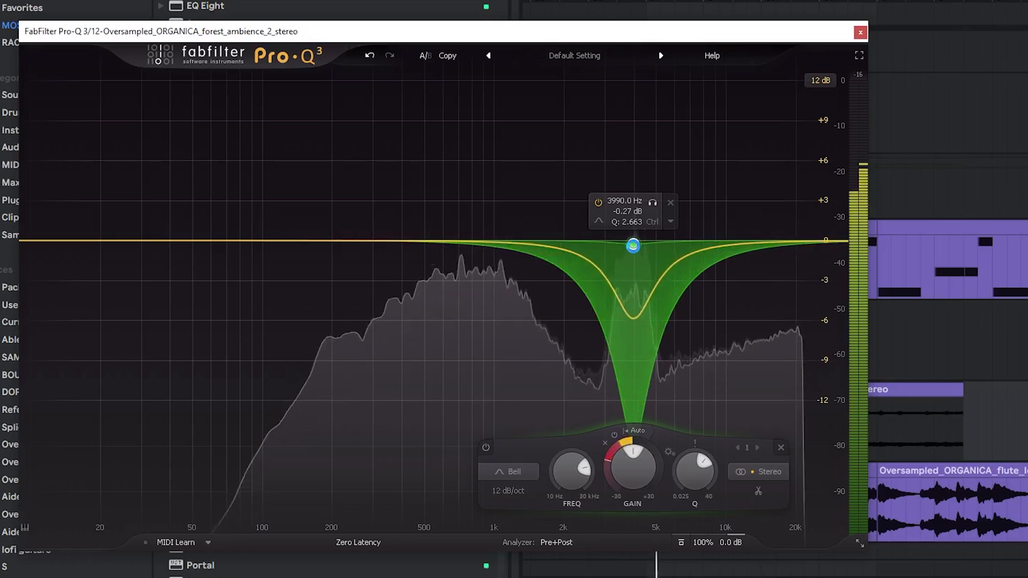
Raise the forest ambience track's volume to -8.4 dB.
scroll(632, 247, up, 5)
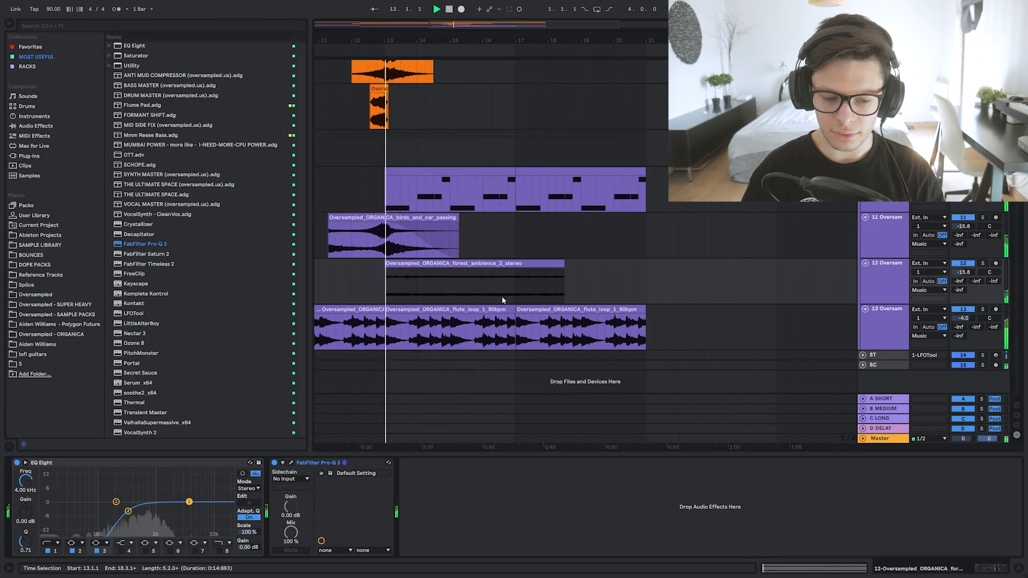
drag(965, 273, 965, 250)
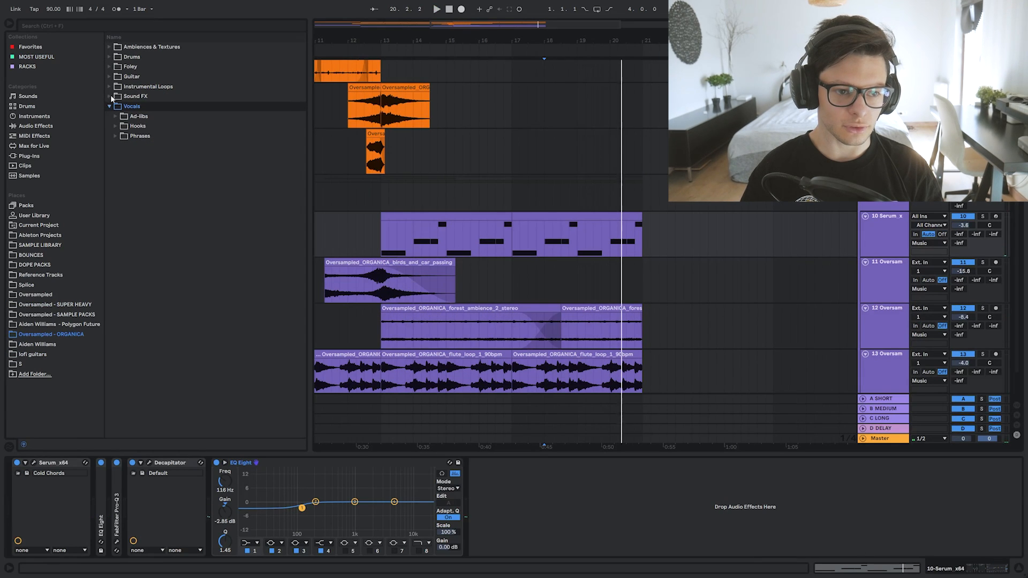
Insert an audio track below the flute loop 1 track and place flute_loop_2_90bpm from the Instrumental Loops folder at bar 13.
click(110, 87)
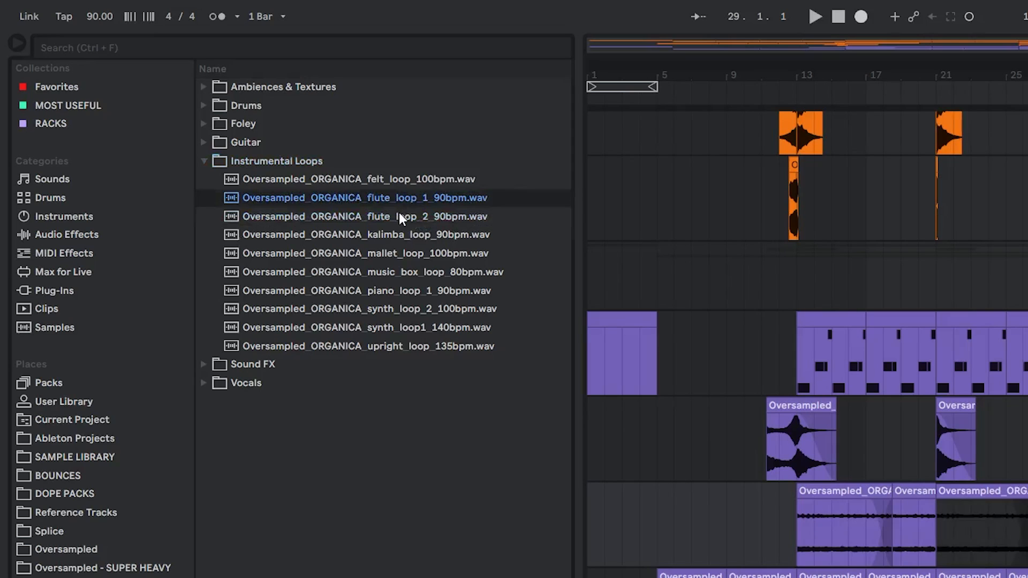
click(237, 116)
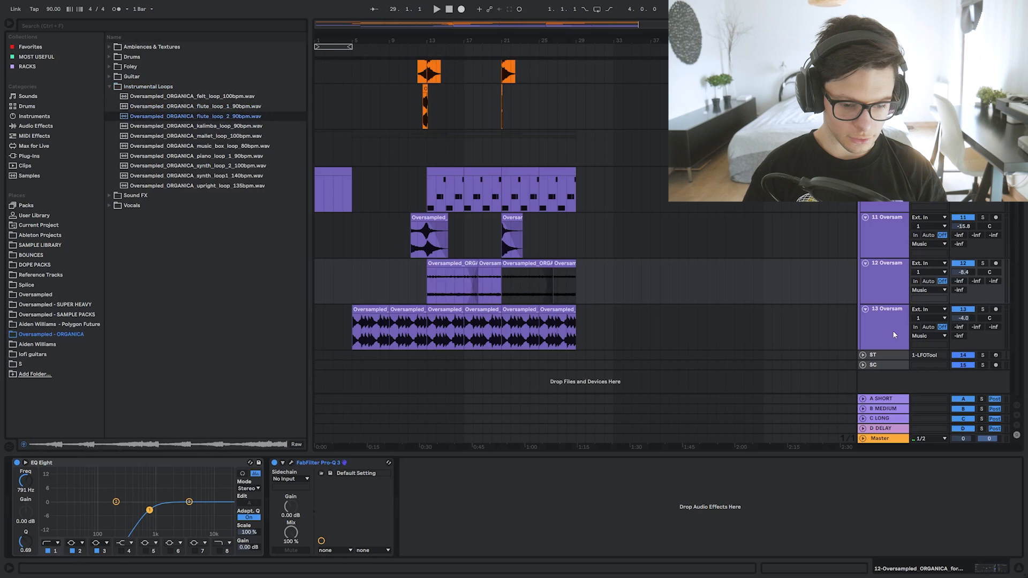
click(850, 326)
key(ctrl+t)
scroll(455, 363, up, 3)
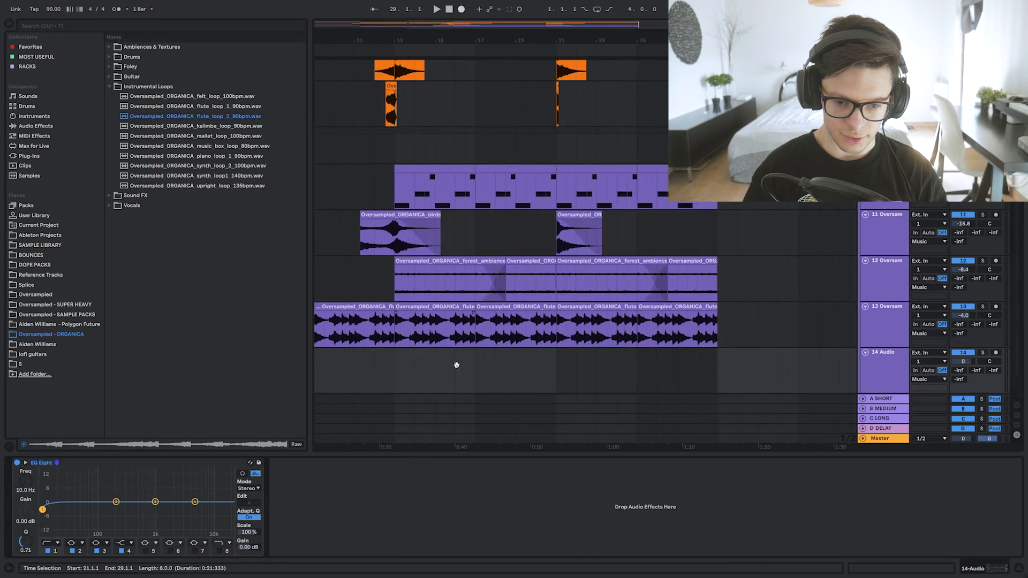
scroll(417, 305, down, 2)
scroll(396, 273, left, 2)
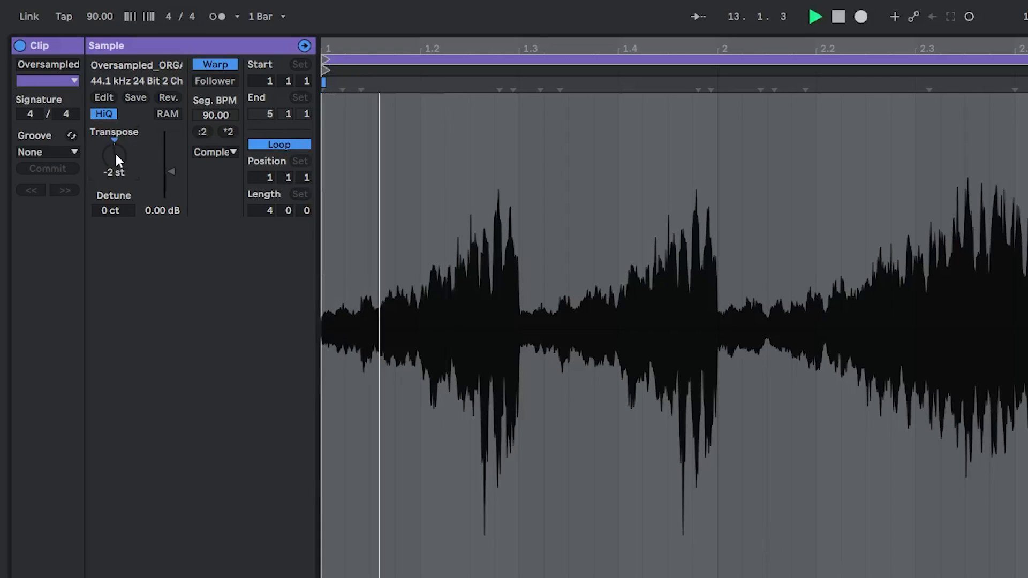
Transpose the flute loop 2 clip to 10 st, play it back and open its warp mode choices.
drag(114, 155, 111, 153)
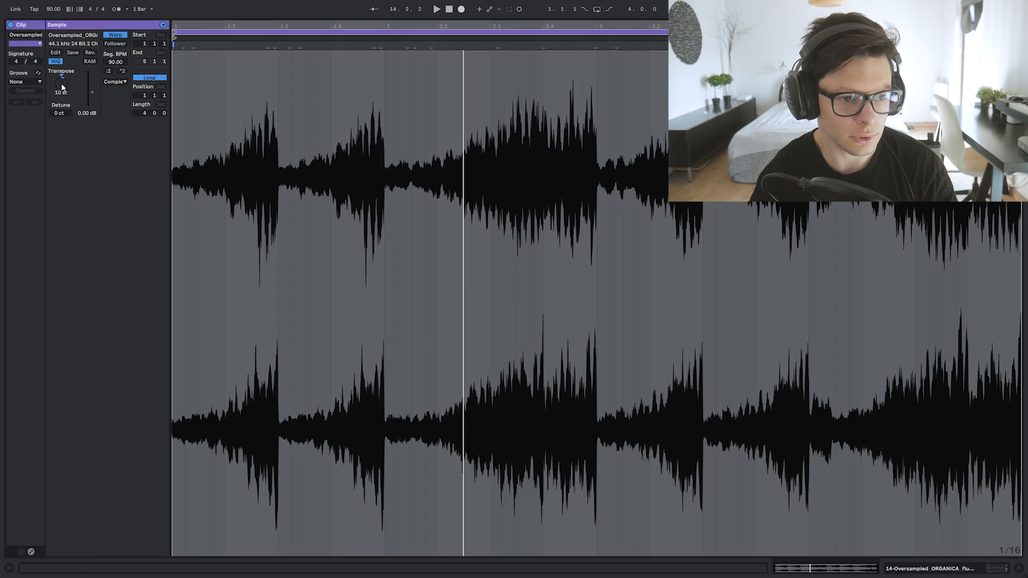
drag(114, 154, 119, 171)
key(space)
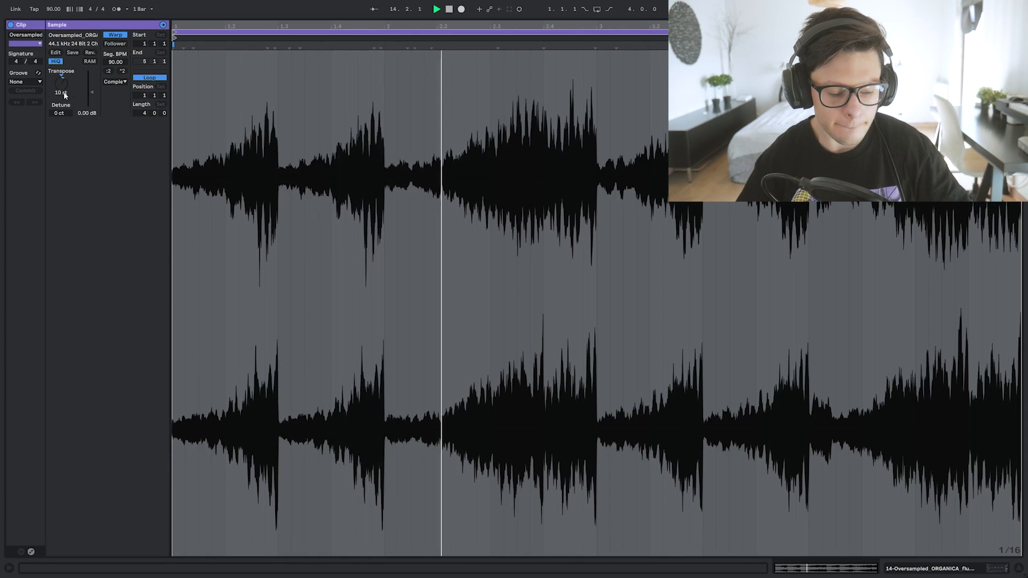
click(116, 82)
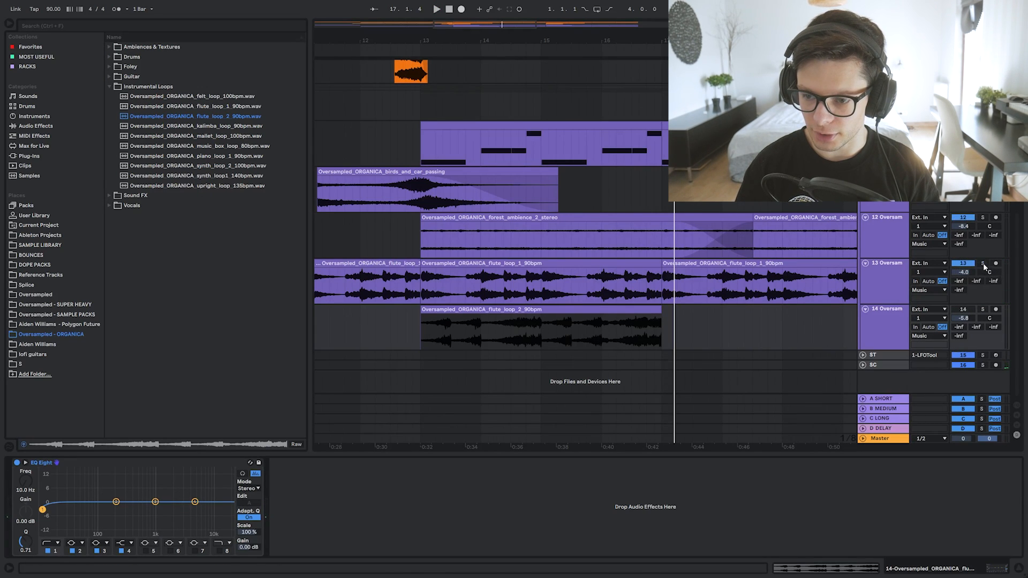
Solo the flute loop 1 track, play it from bar 13 and add FabFilter Pro-Q 3 at the end of its device chain.
click(983, 264)
key(space)
click(568, 263)
key(space)
click(35, 57)
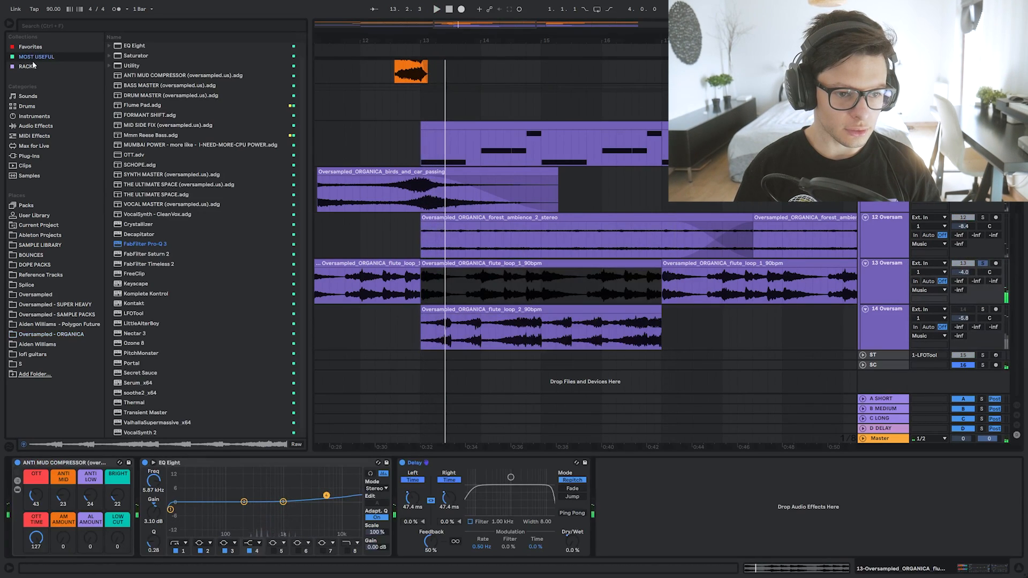
drag(169, 245, 170, 247)
drag(664, 502, 663, 503)
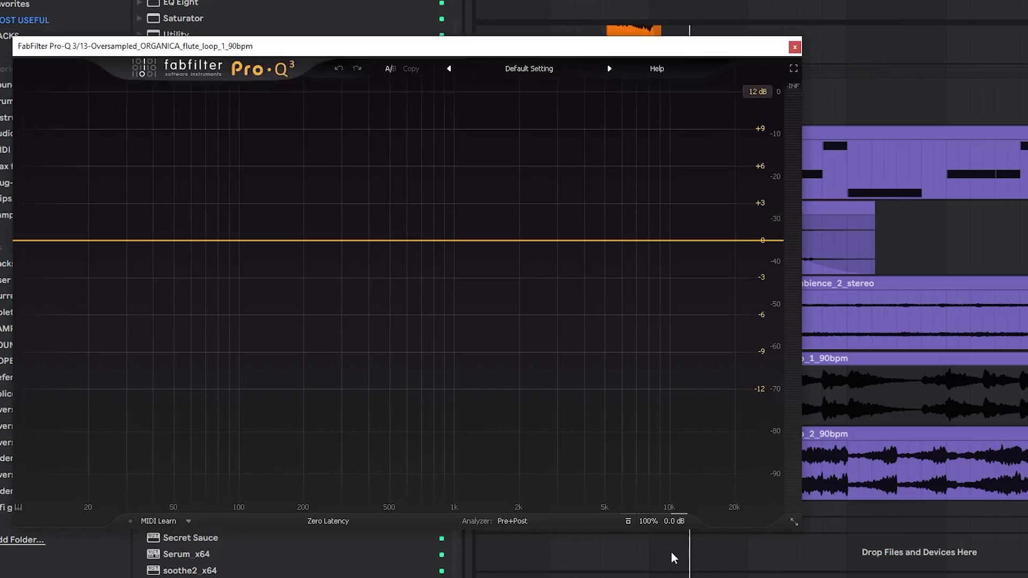
Add a low cut at about 266 Hz in flute loop 1's Pro-Q 3, adjust the band's options and audition it.
click(46, 238)
drag(46, 239, 330, 240)
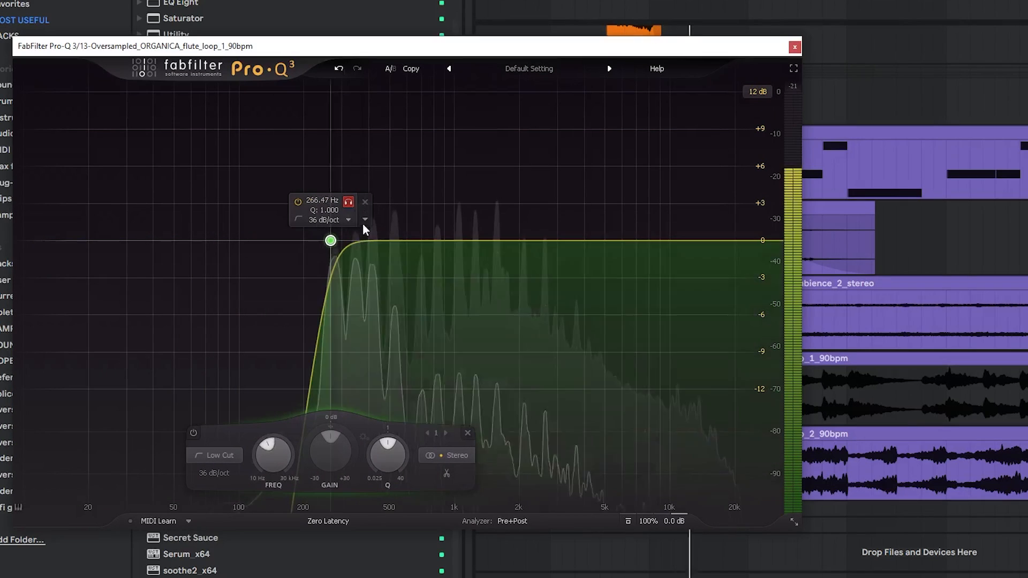
click(366, 219)
mouse_move(412, 278)
click(506, 337)
drag(349, 202, 503, 260)
key(space)
click(795, 47)
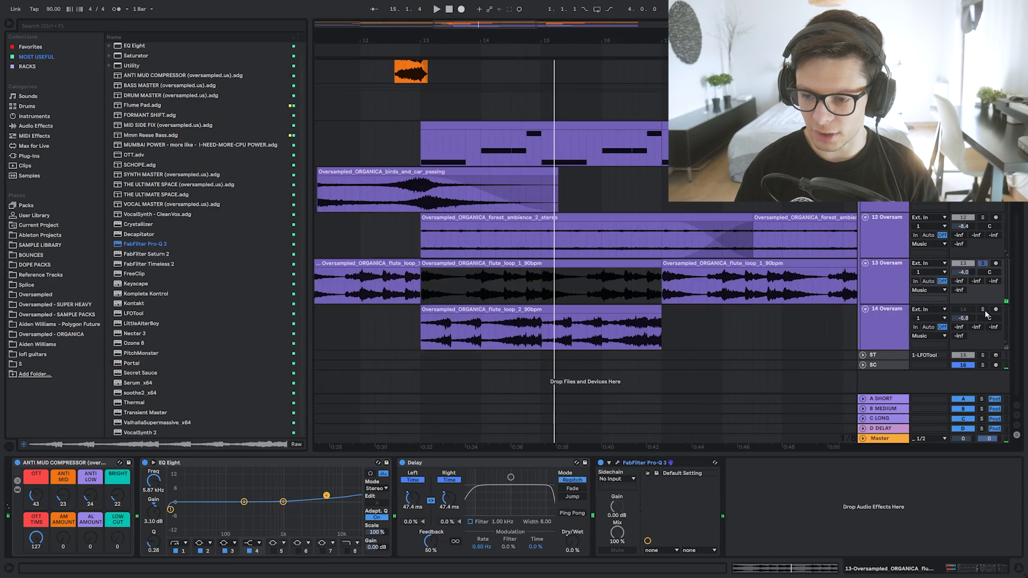
Add flute loop 1's ANTI MUD COMPRESSOR rack to the soloed flute loop 2 track, with OTT 43, Anti Mid 23, Anti Low 24 and Bright 22.
click(470, 207)
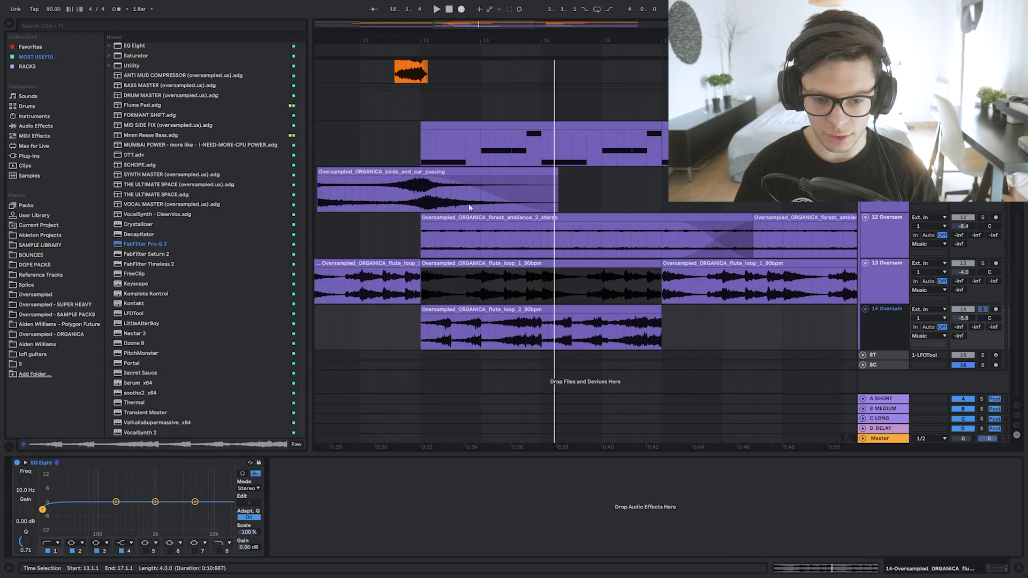
double_click(177, 75)
click(615, 307)
click(608, 291)
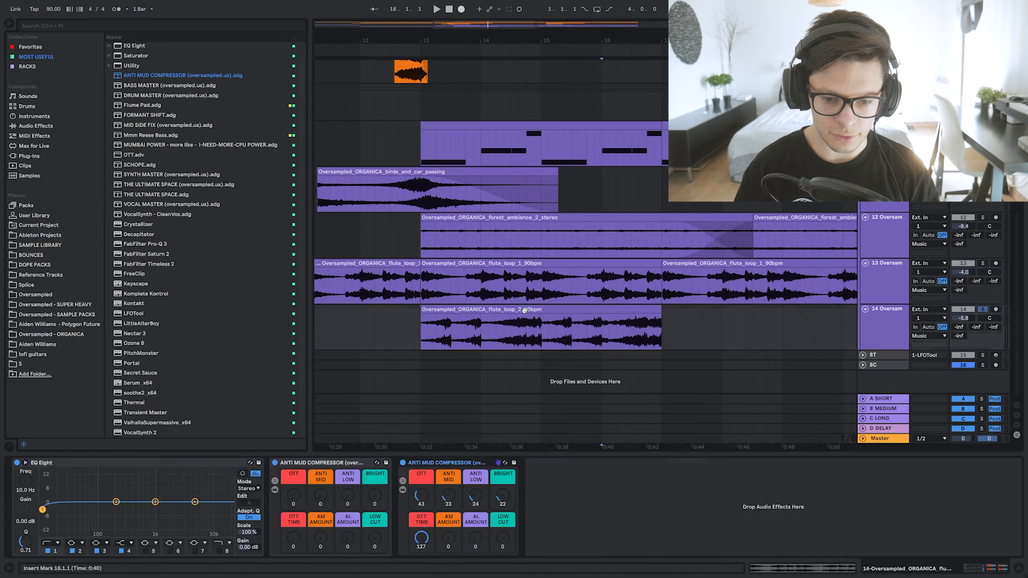
Play the flute loop 2 clip and raise the low cut on its EQ Eight to 182 Hz.
click(440, 336)
key(space)
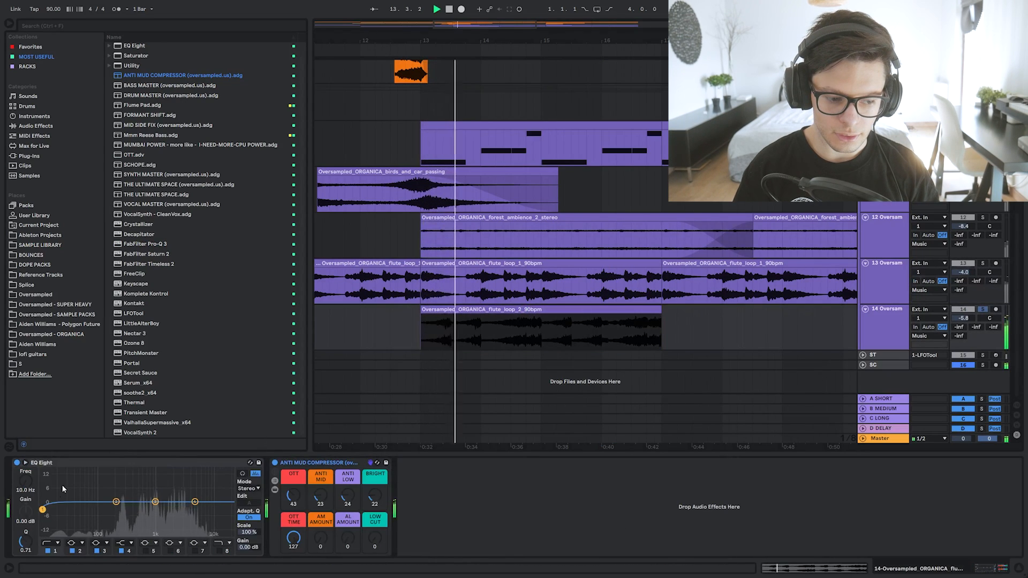
drag(42, 510, 113, 509)
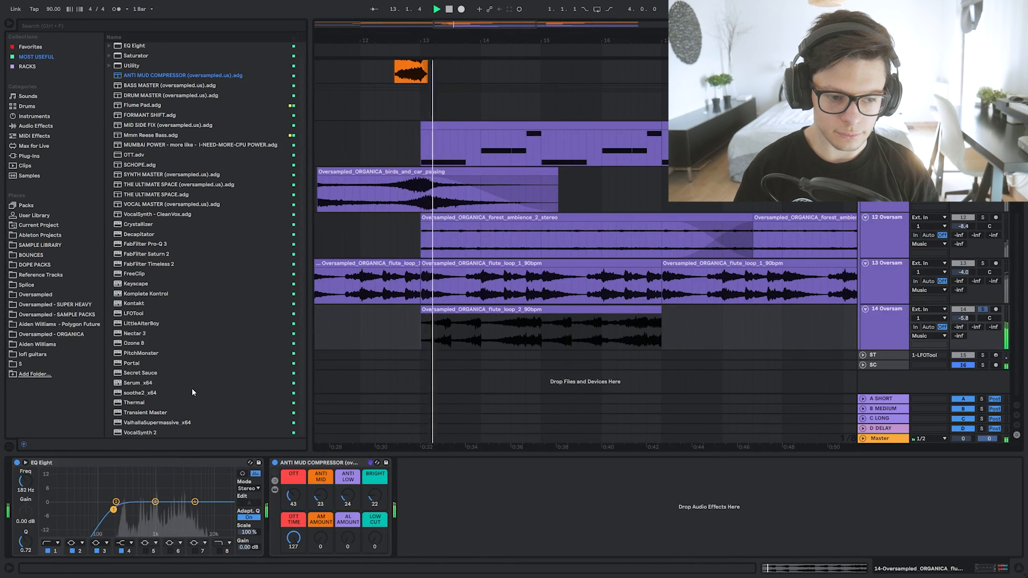
Load soothe2 on the flute loop 2 track and lower its depth to 5.4.
click(140, 393)
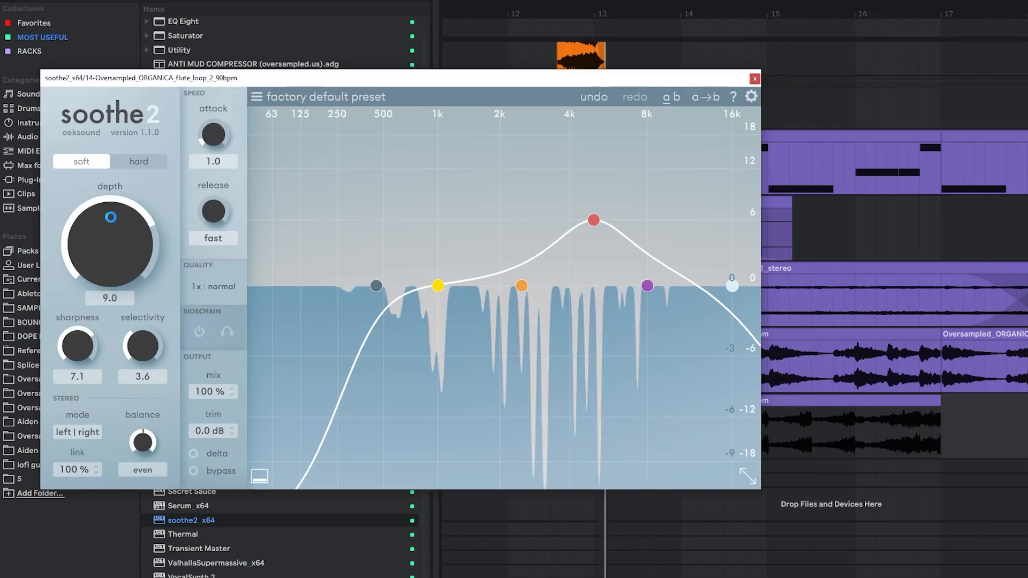
drag(80, 187, 77, 196)
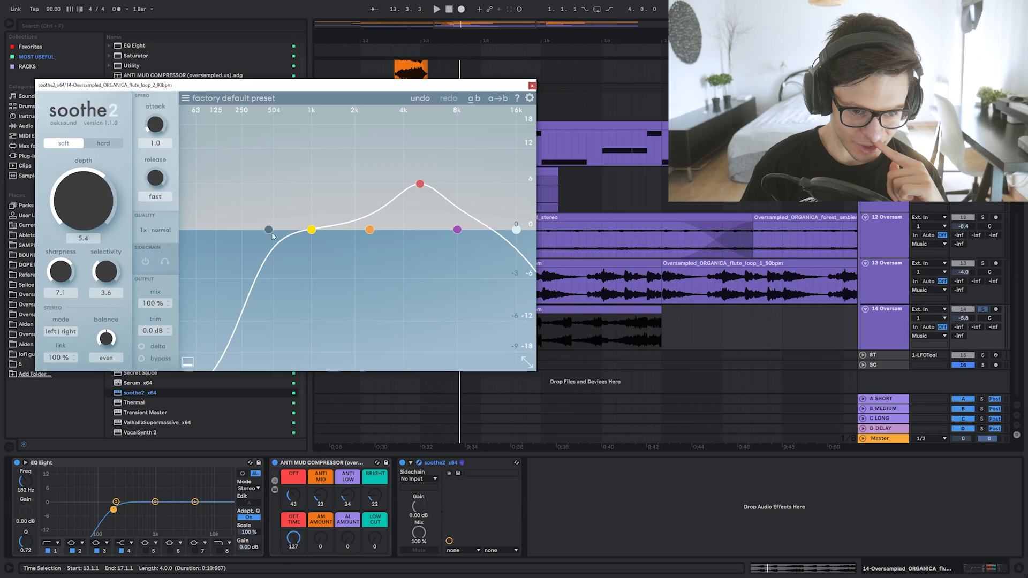
Switch off soothe2's low cut, band 3 and high cut, and move the disabled band 3 to 4k1 Hz at 0.2 dB.
mouse_move(270, 231)
double_click(421, 185)
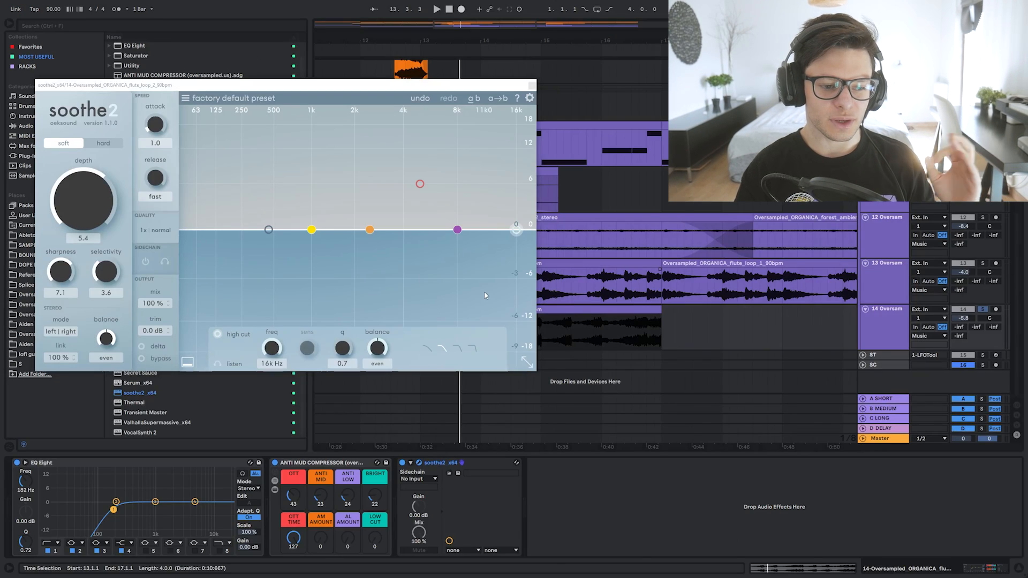
mouse_move(209, 84)
mouse_down()
mouse_move(208, 169)
mouse_move(171, 238)
mouse_move(220, 100)
mouse_move(214, 69)
mouse_up()
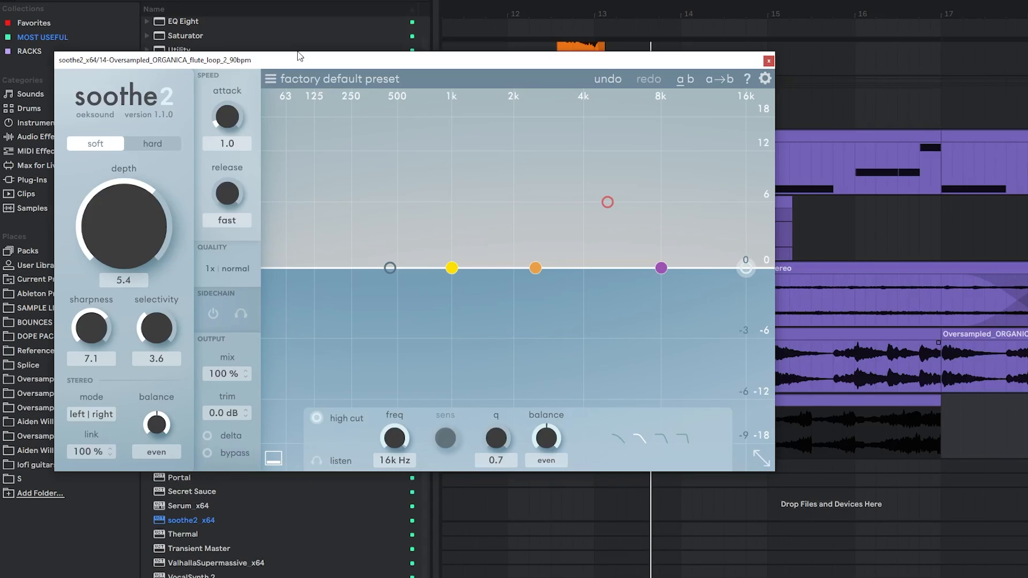
click(588, 266)
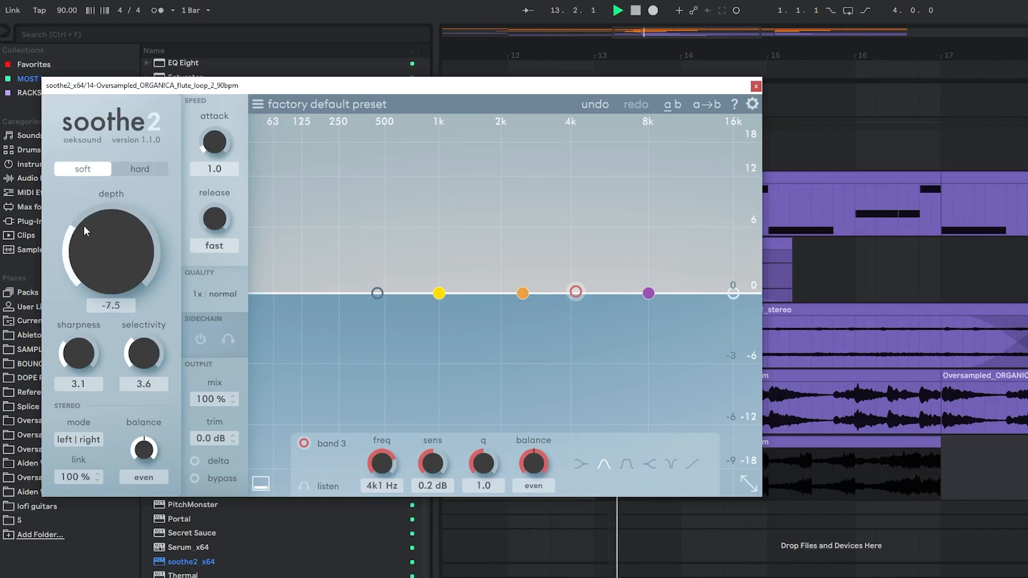
Set soothe2's depth to 4.8 and raise the sharpness to 7.2 while playing flute loop 2.
drag(93, 180, 93, 180)
key(space)
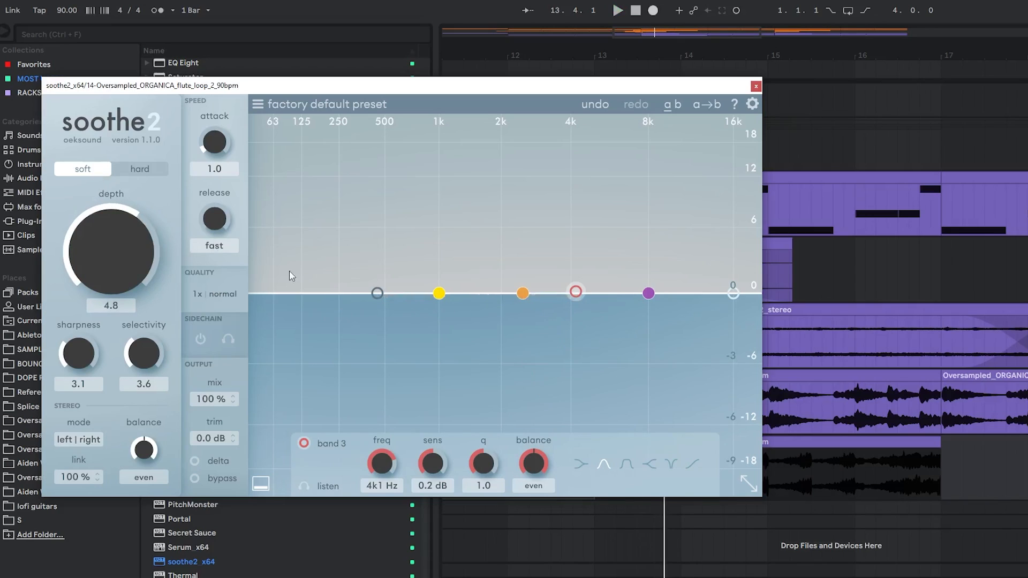
key(space)
key(space)
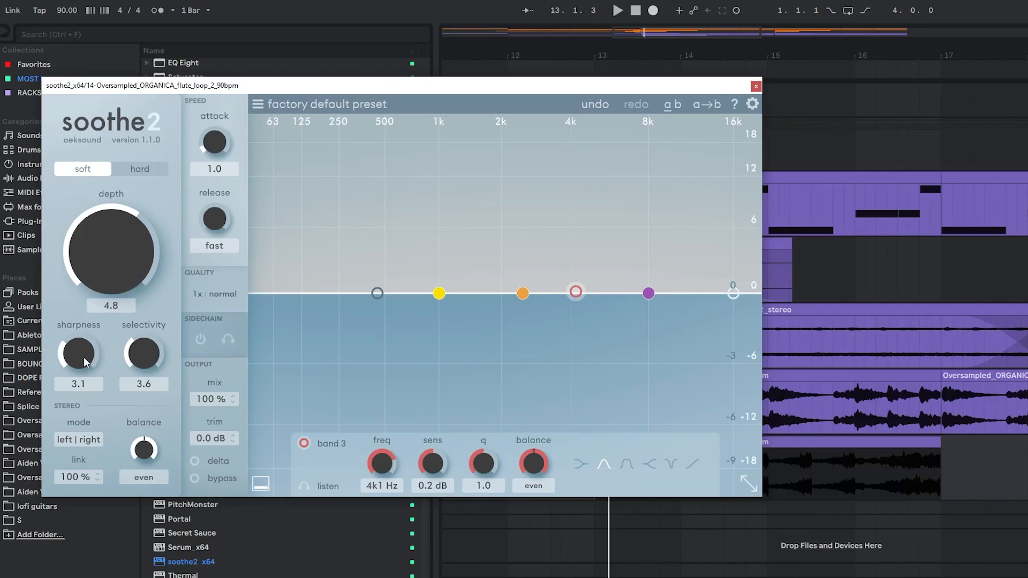
key(space)
drag(78, 347, 79, 306)
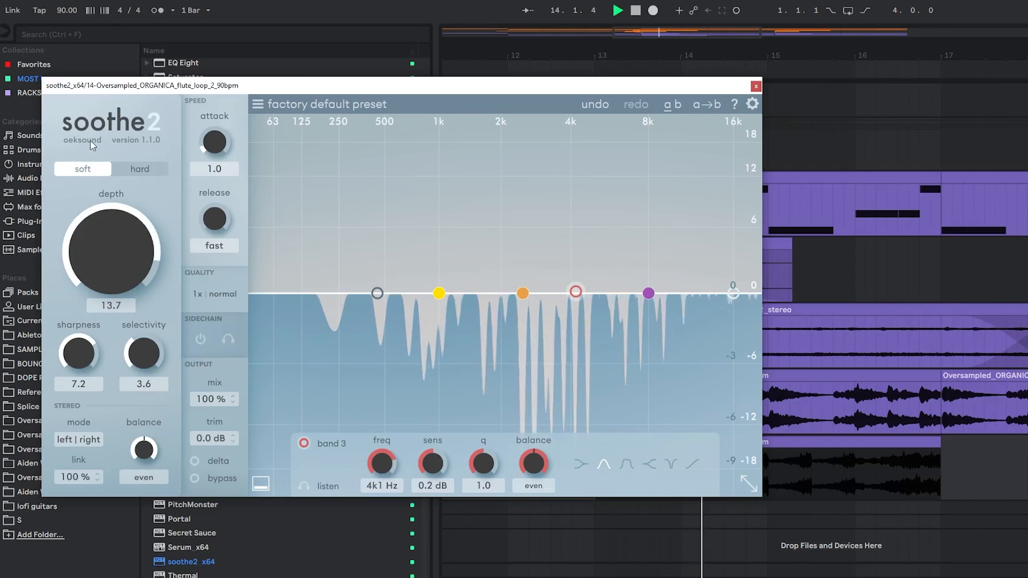
Try soothe2's hard mode with the depth at 18.0 and 10.1, and return it to soft mode.
click(140, 169)
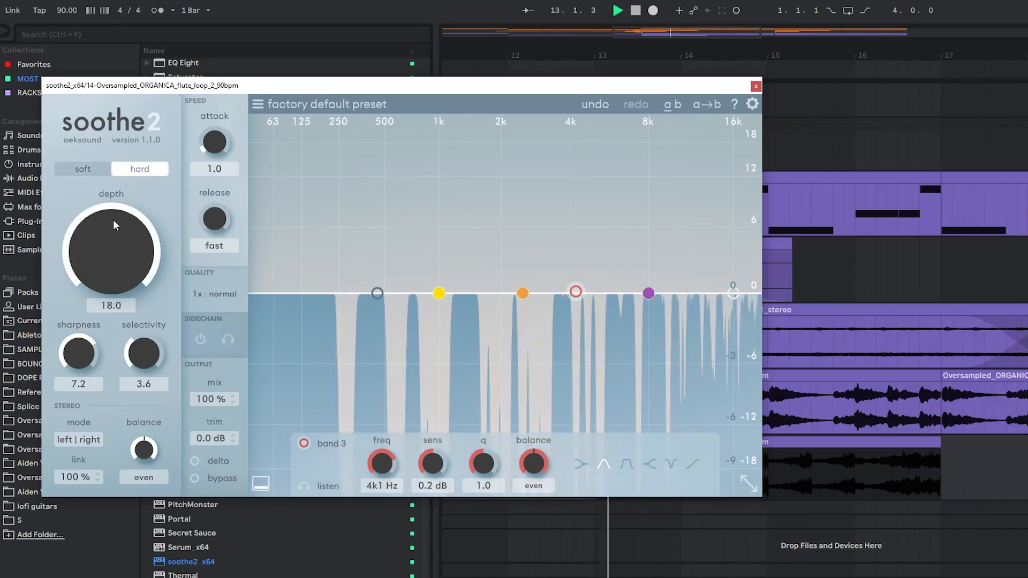
drag(114, 220, 105, 252)
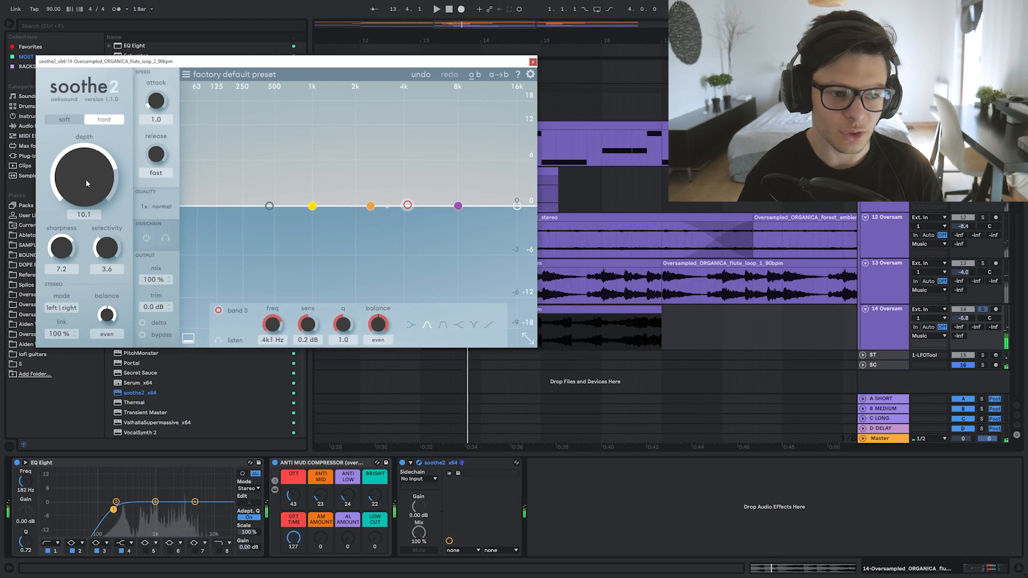
click(67, 120)
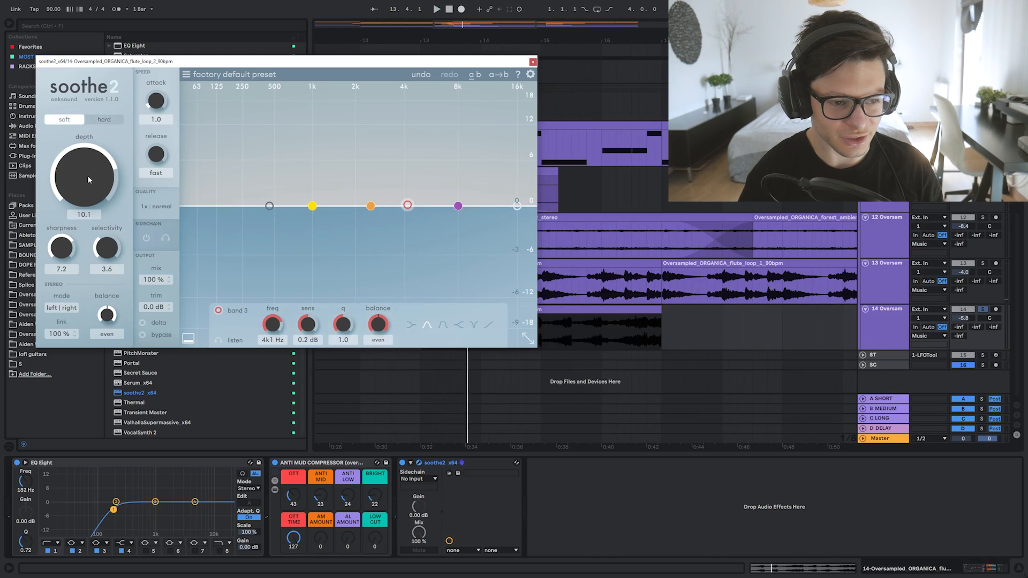
Set soothe2's depth to 7.6, then sweep it down to -16.8 and back up during playback.
mouse_move(89, 177)
mouse_down()
mouse_move(82, 256)
mouse_move(70, 185)
mouse_up()
key(space)
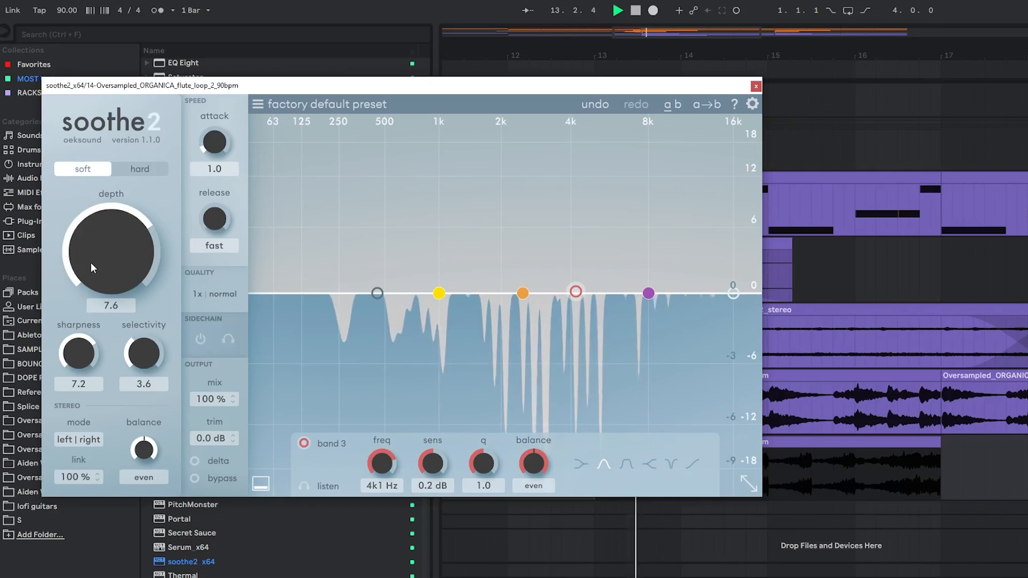
drag(92, 267, 91, 399)
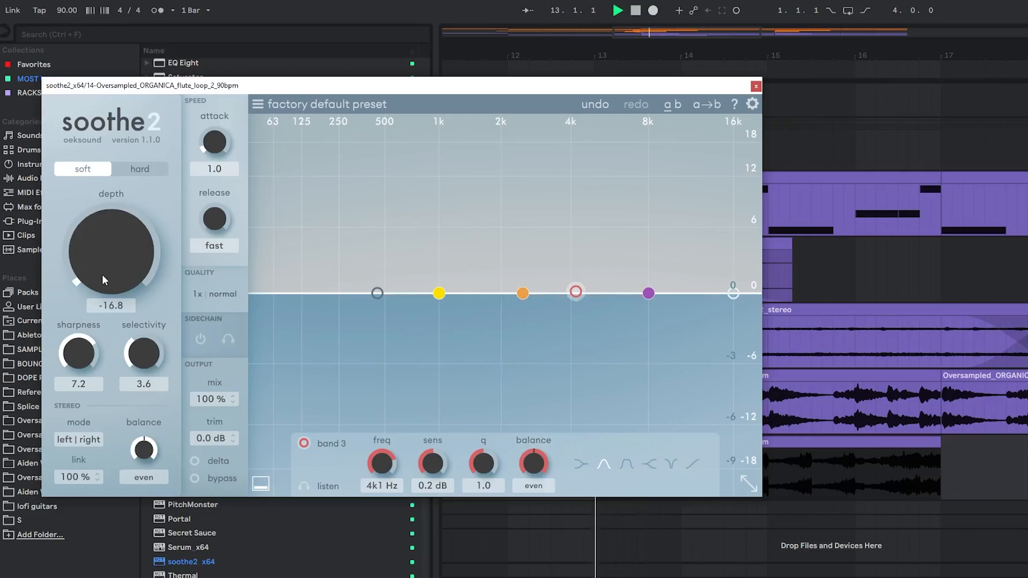
drag(105, 280, 100, 174)
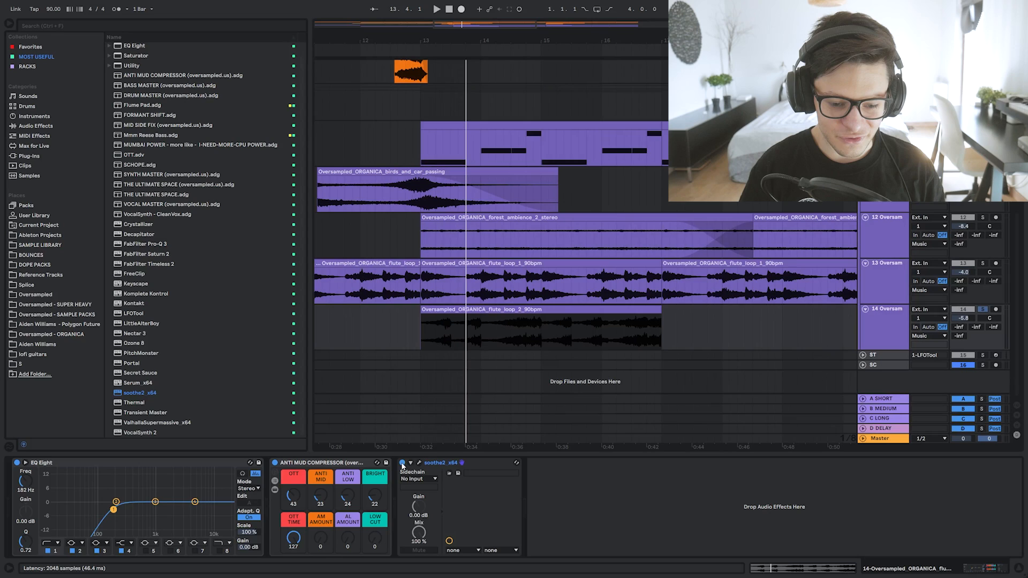
Compare the flute loop 2 playback with soothe2 bypassed and enabled.
click(402, 463)
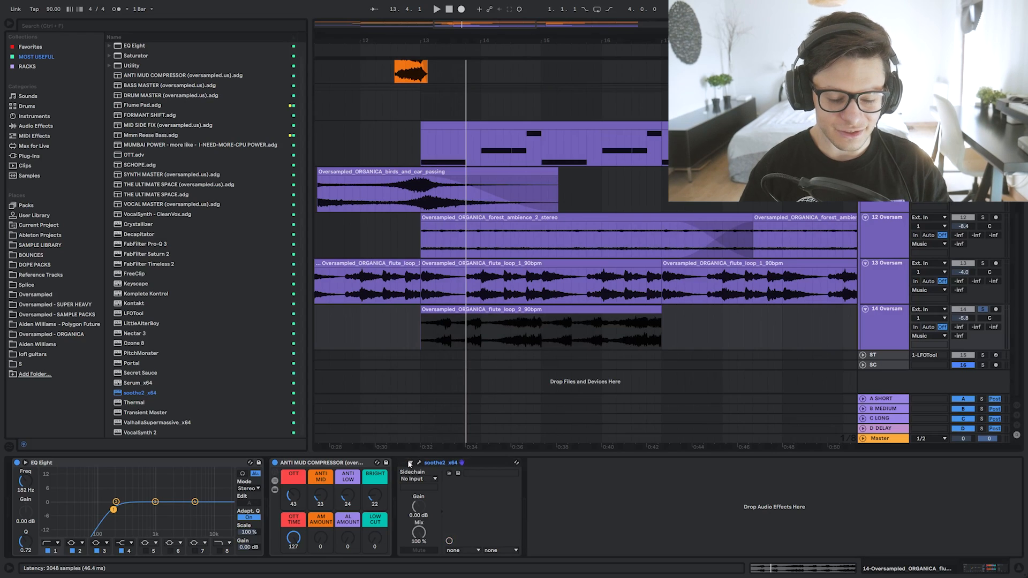
key(space)
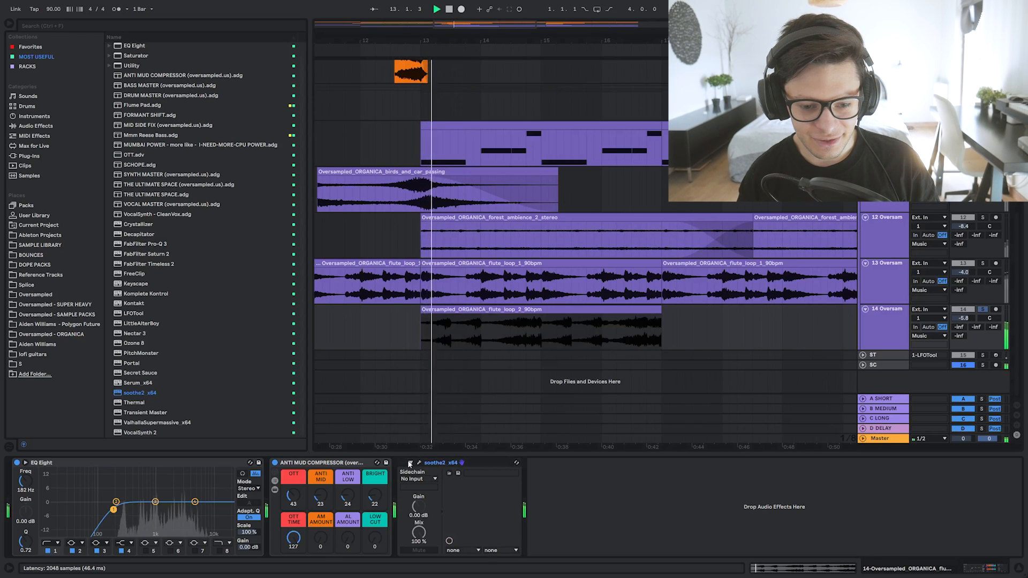
click(408, 463)
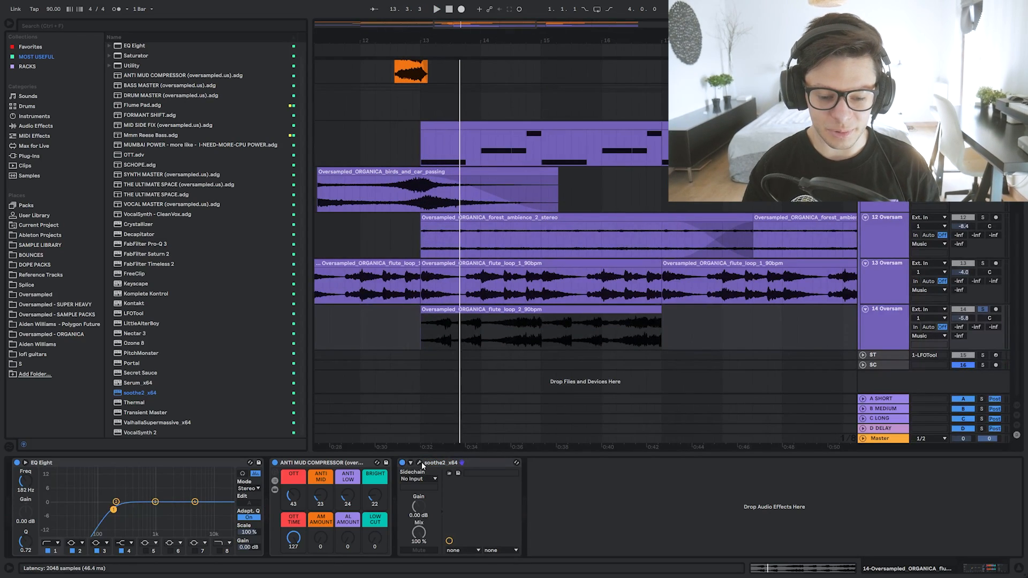
key(space)
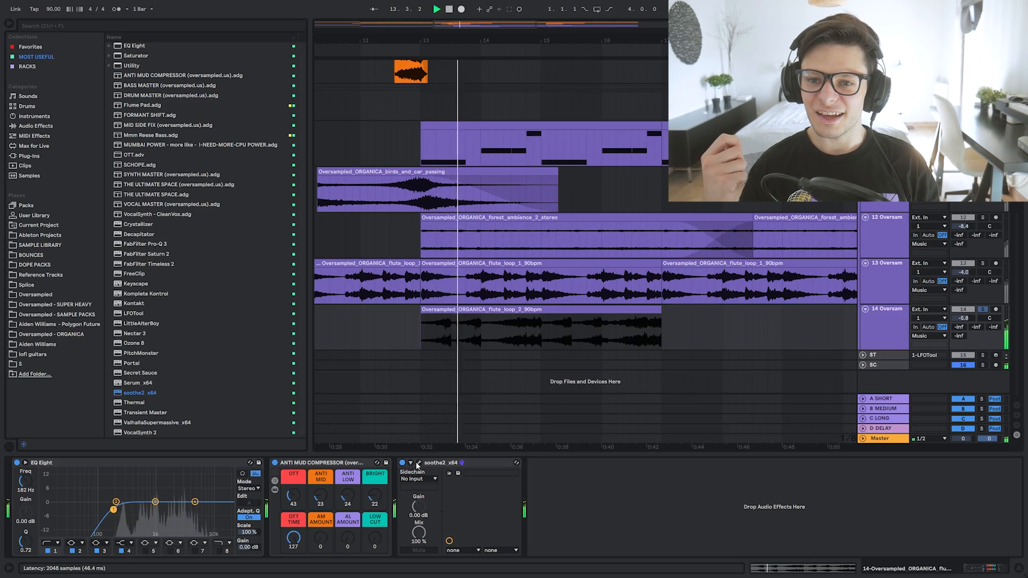
Stop playback and pull down bell bands in FabFilter Pro-Q 3 to tame the flute's midrange.
key(space)
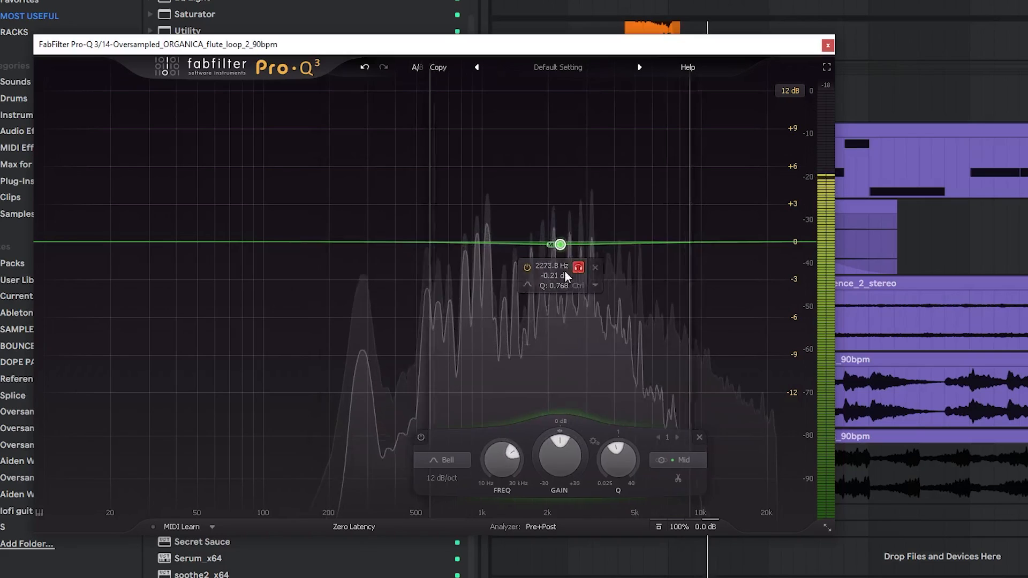
drag(558, 240, 467, 268)
drag(332, 248, 332, 271)
drag(585, 249, 617, 275)
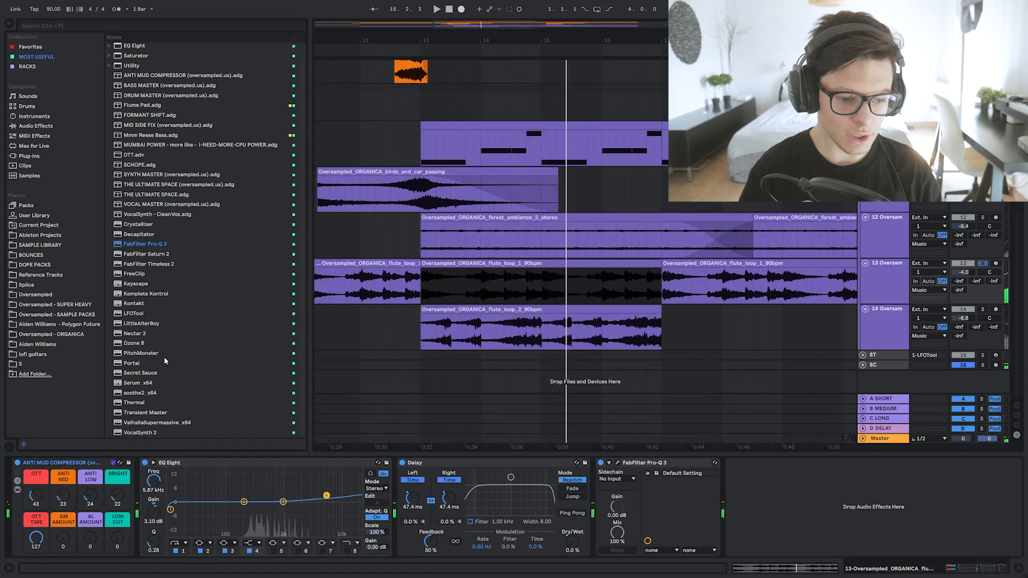
Add soothe2 to the flute loop 1 track and adjust its depth.
double_click(139, 393)
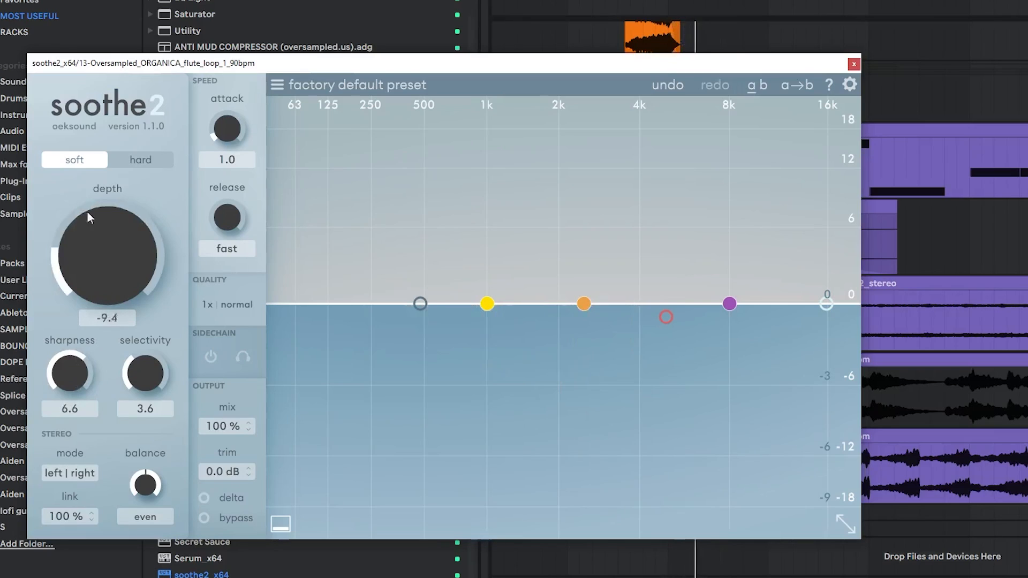
drag(89, 217, 598, 107)
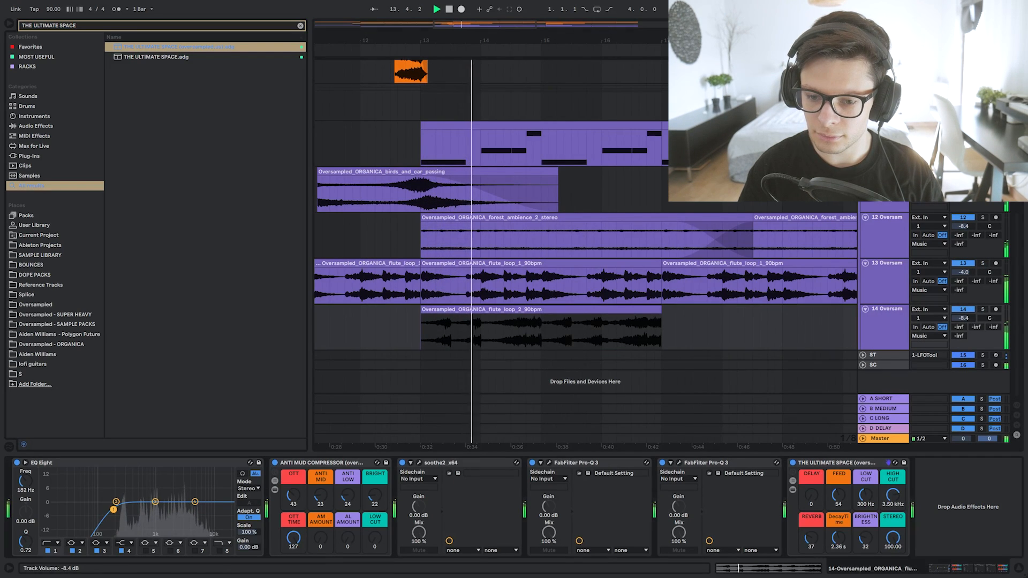
Extend the flute loop 2 clip so it runs from bar 13 to bar 29.
scroll(559, 308, down, 3)
scroll(547, 309, right, 3)
drag(537, 310, 717, 319)
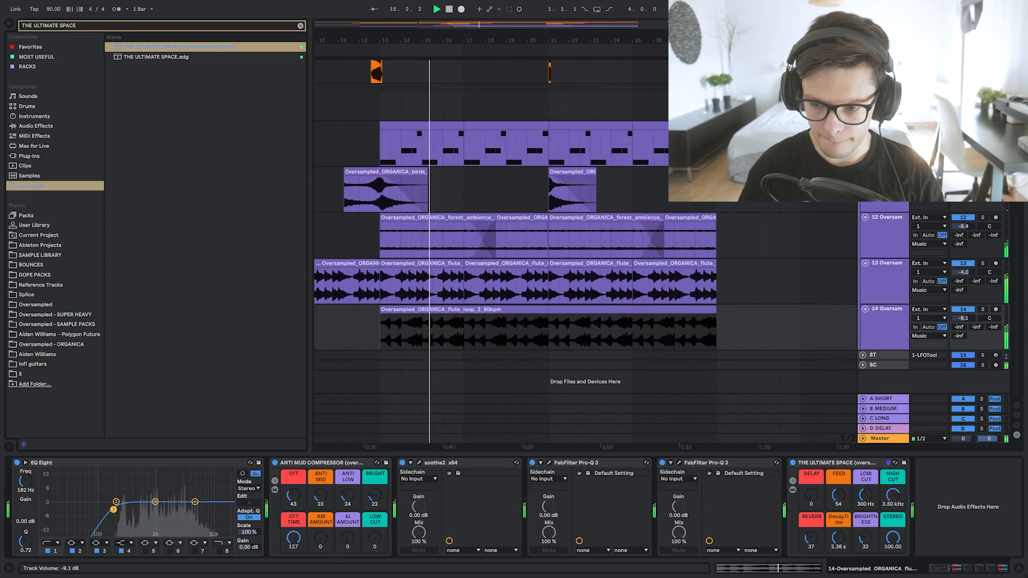
scroll(604, 300, down, 2)
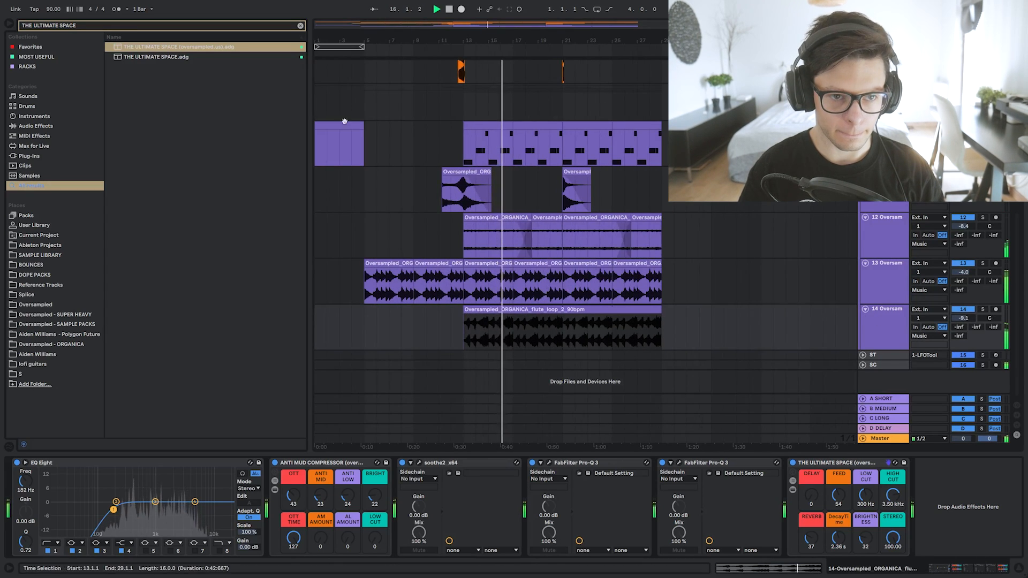
Preview ad-libs in the ORGANICA pack's Vocals folder and place Oversampled_ORGANICA_adlib_7 on a new track at bar 21.
click(52, 304)
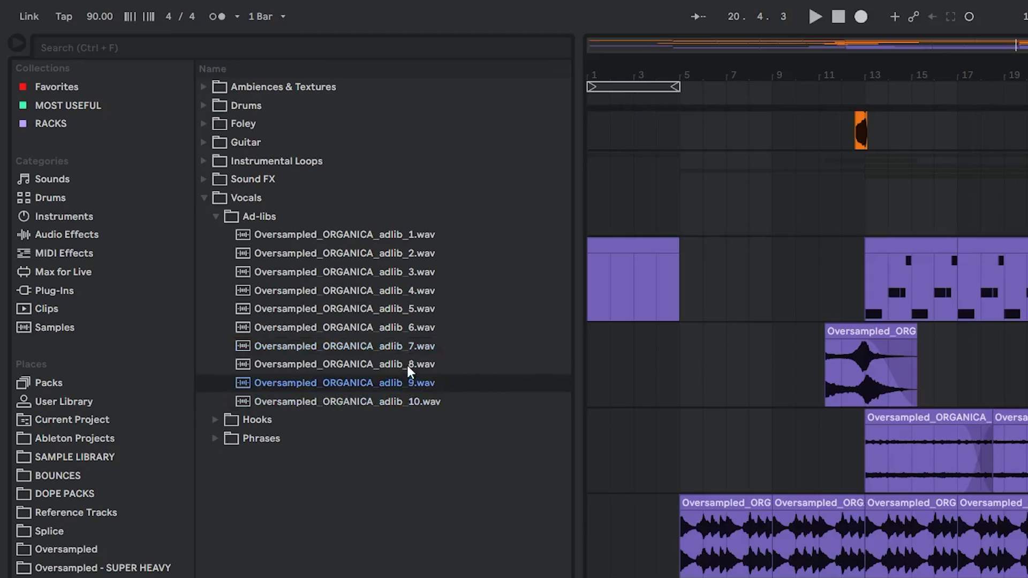
click(215, 194)
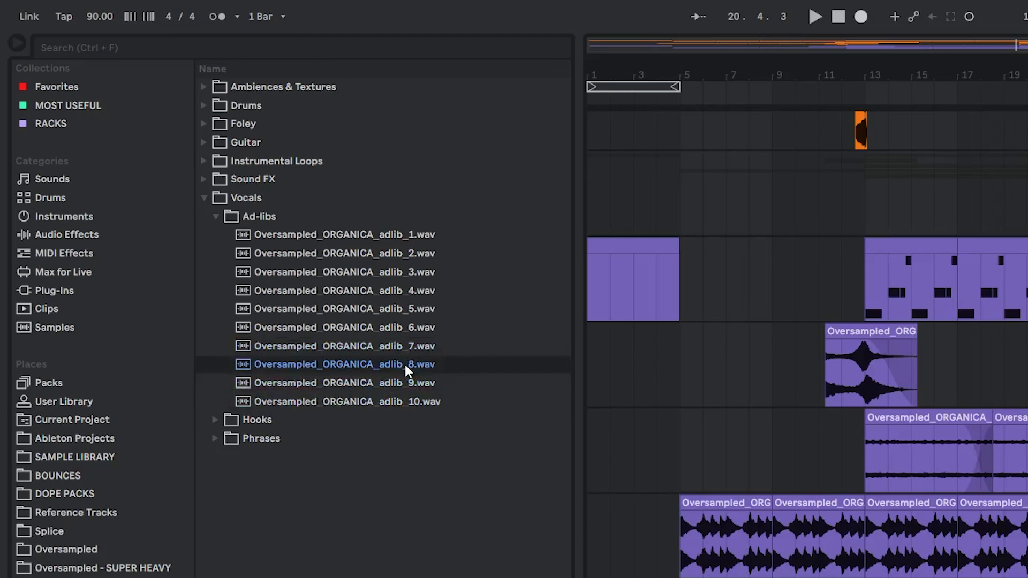
click(381, 347)
drag(374, 348, 803, 576)
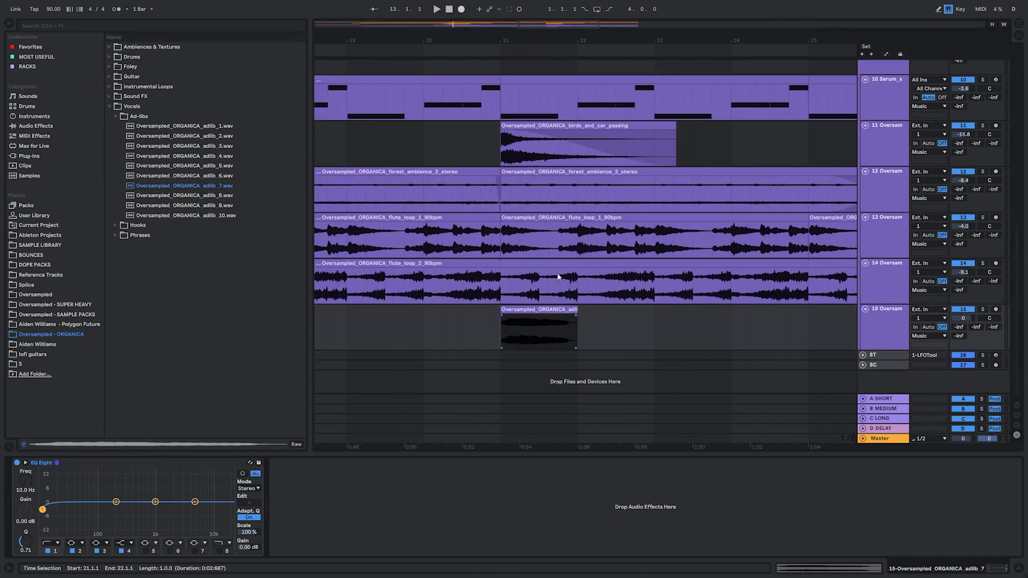
Split the adlib_7 clip at 21.2 and audition its two pieces.
key(space)
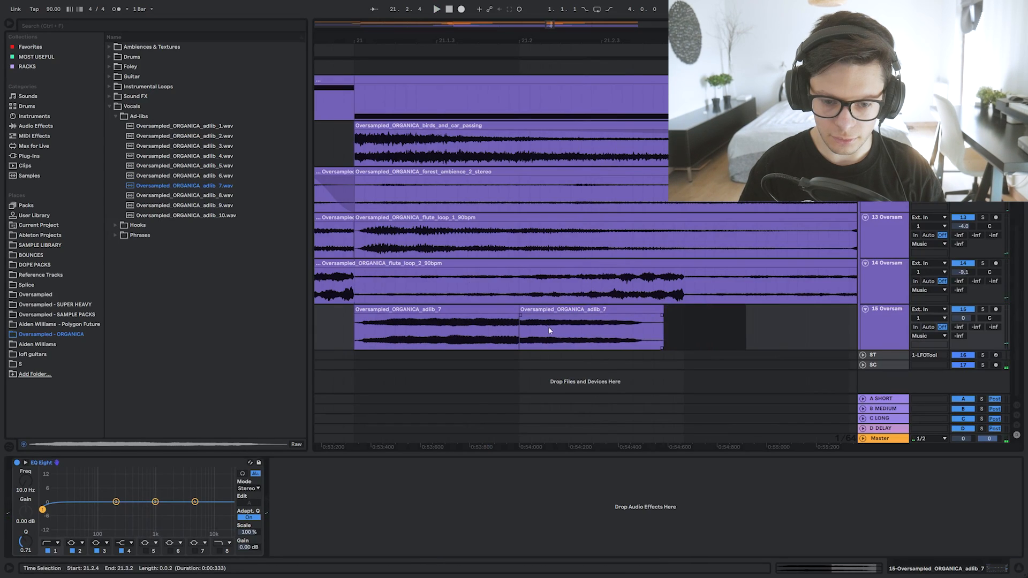
click(534, 319)
key(space)
click(590, 312)
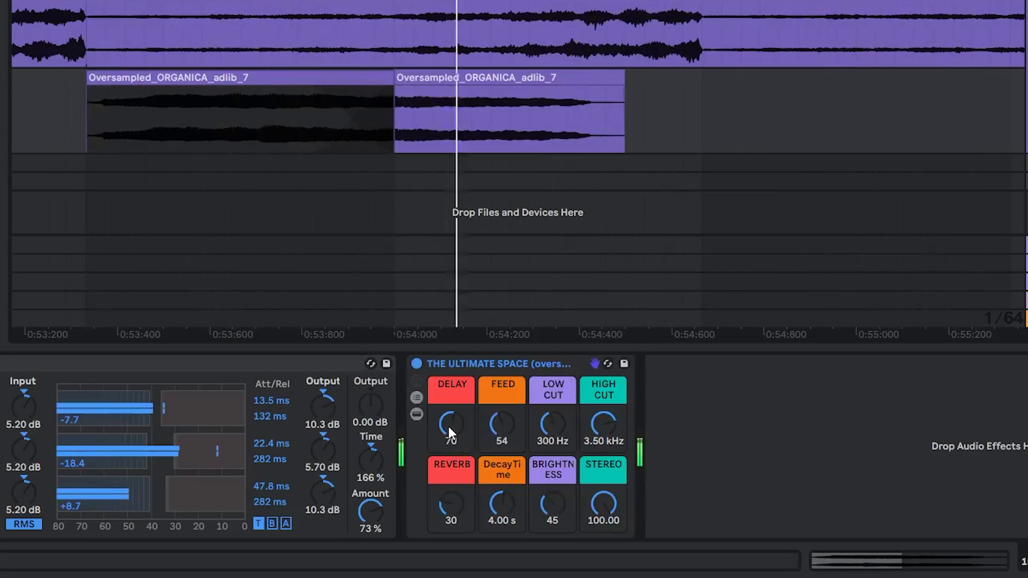
Set the decay time of THE ULTIMATE SPACE rack to 2.36 s on the ad-lib track and stop playback.
drag(502, 504, 501, 518)
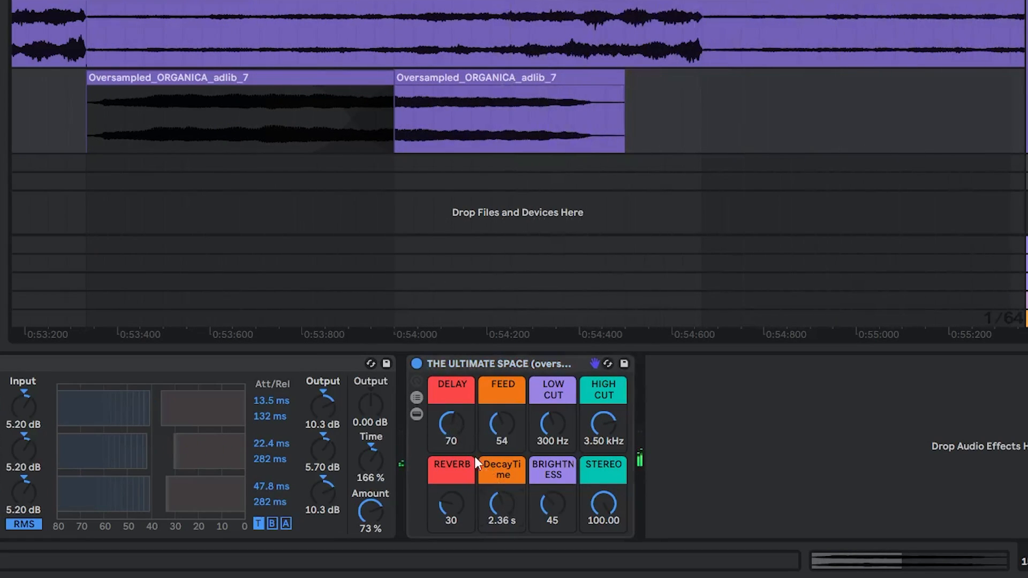
key(space)
scroll(484, 176, down, 5)
Process the ad-lib with LittleAlterBoy at pitch 12.0 and unlinked formant 5.3, raising the mix to about halfway.
drag(536, 95, 474, 89)
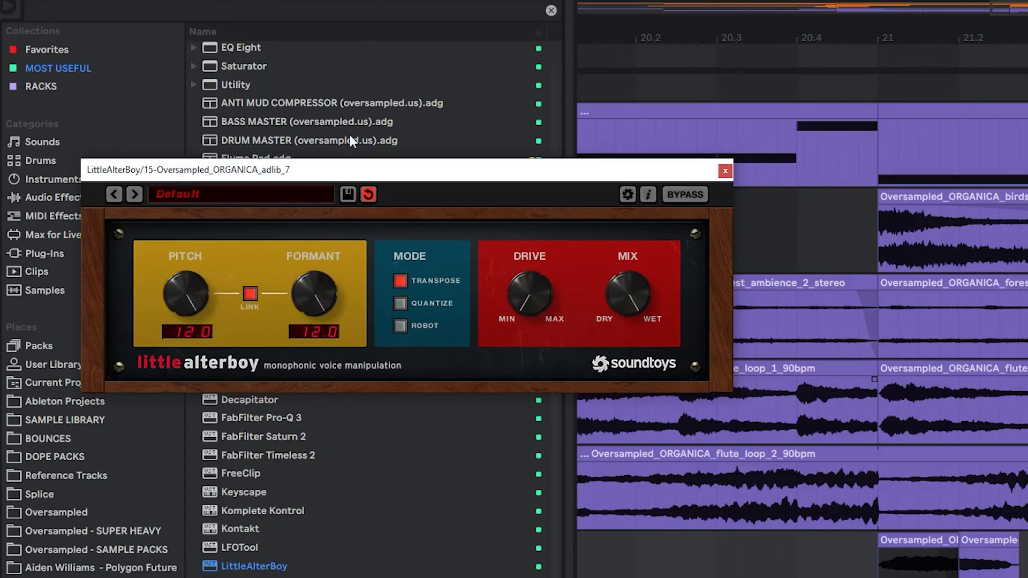
key(space)
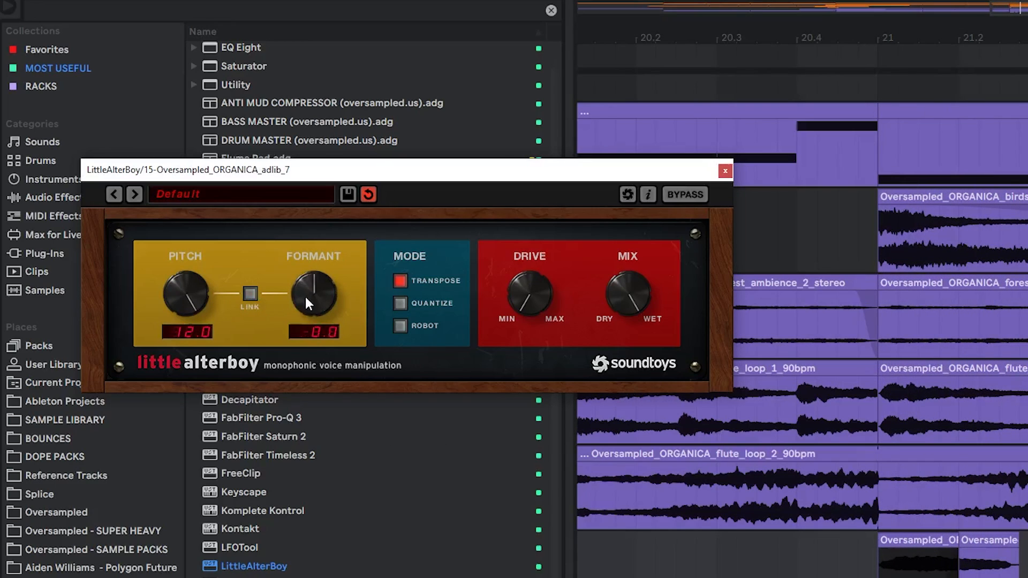
drag(307, 312, 371, 168)
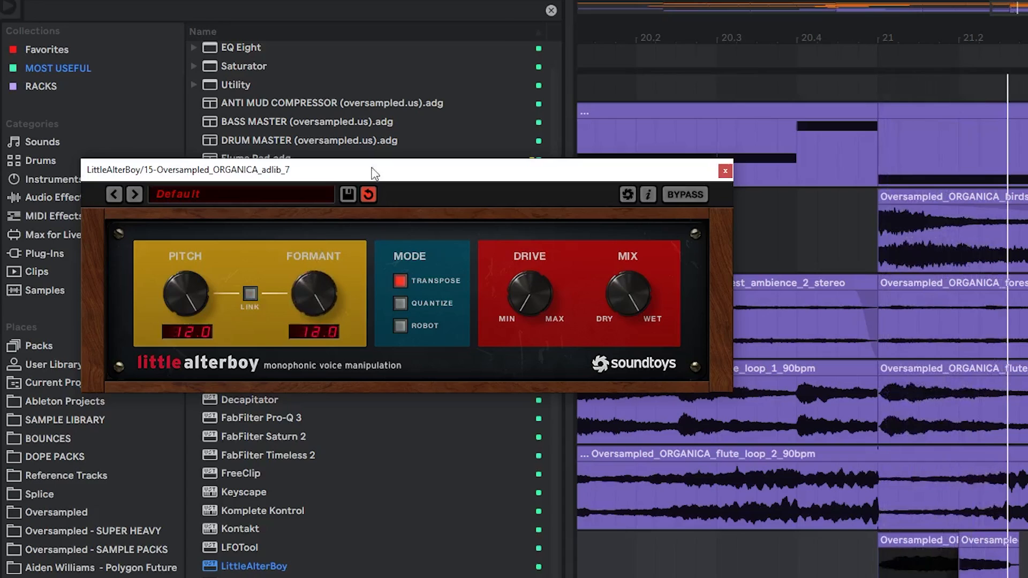
drag(330, 272, 311, 335)
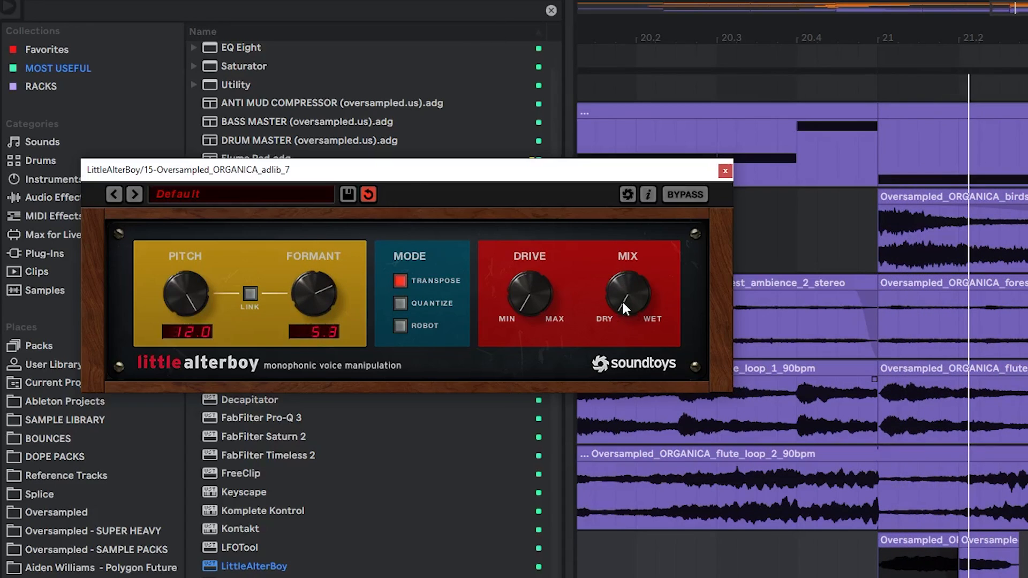
drag(621, 272, 615, 205)
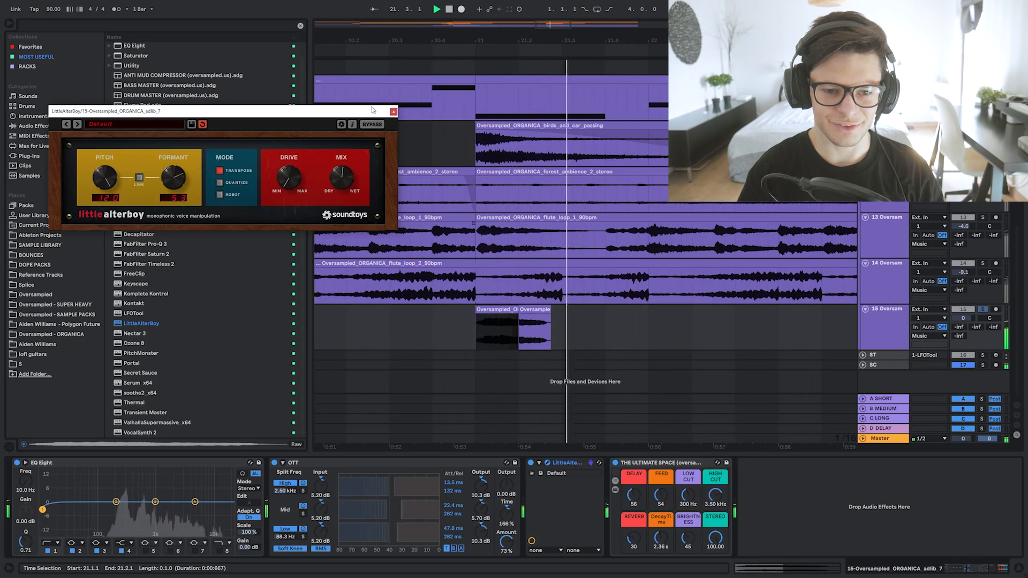
click(394, 111)
Try adlib_10 after the adlib_7 pieces in bar 21, and replace it with adlib_3 at 21.3.2.
key(minus)
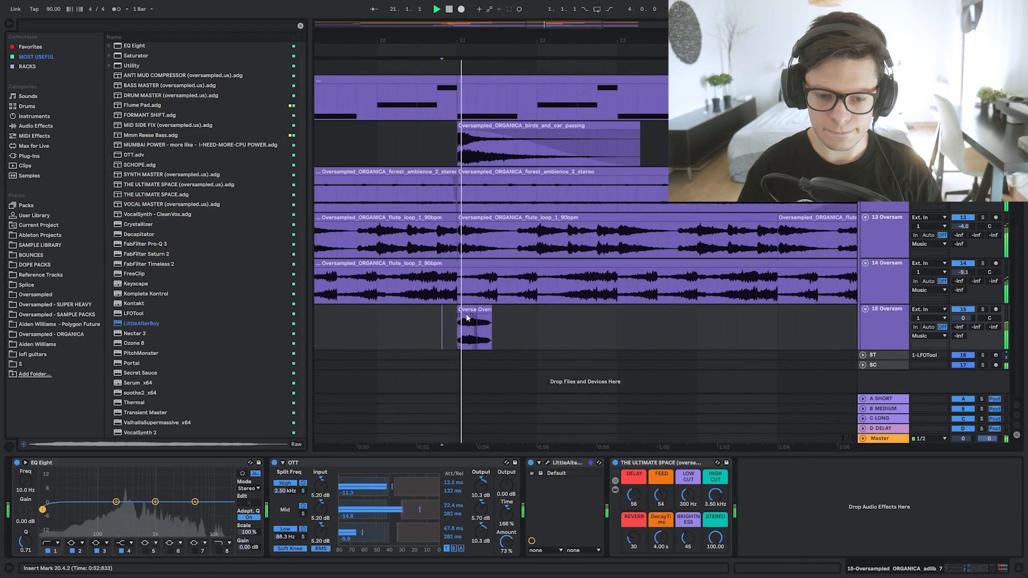
shift+click(494, 325)
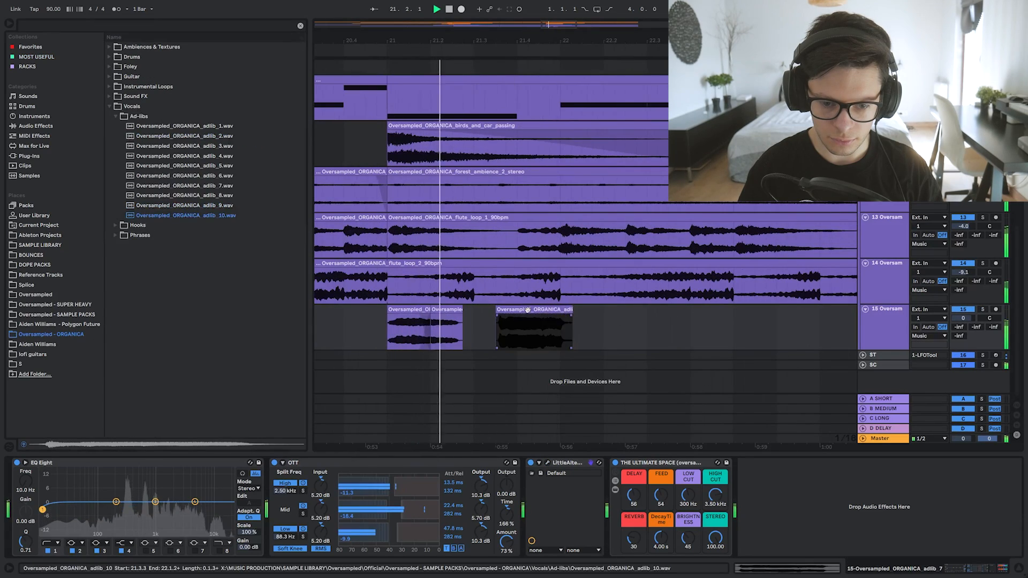
drag(528, 309, 508, 310)
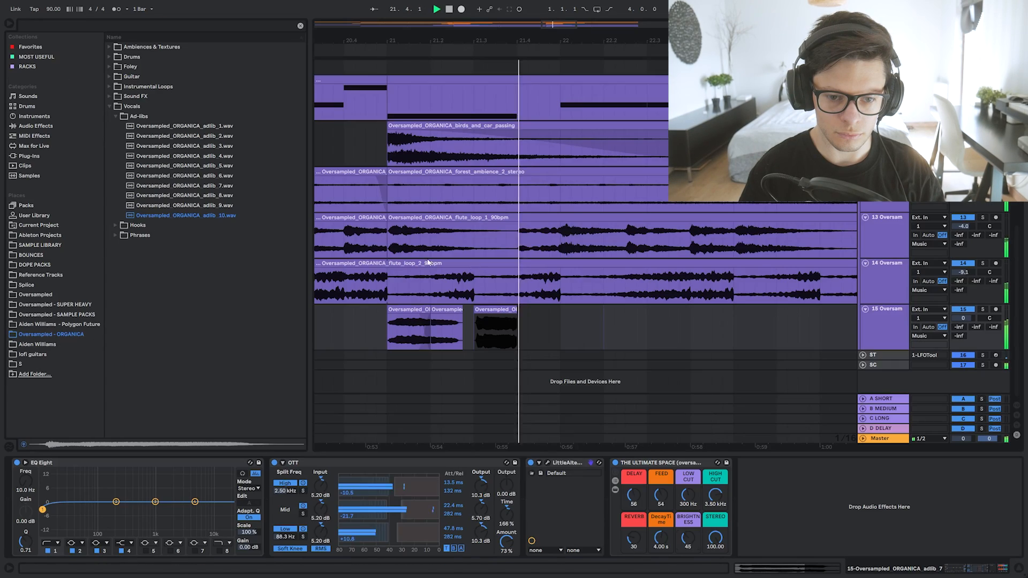
drag(184, 145, 510, 309)
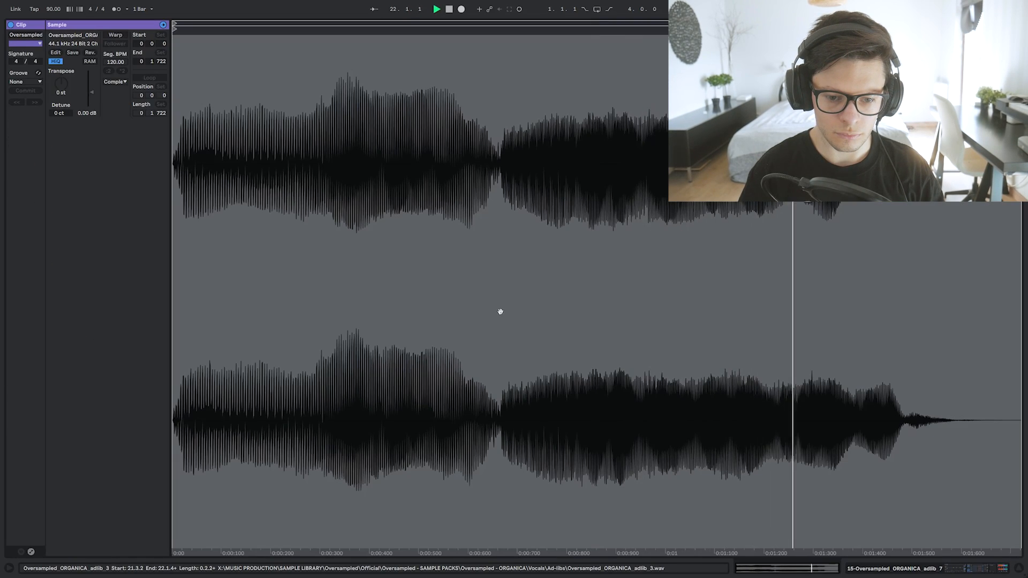
Preview more ad-libs, repeat the bar 21 ad-lib phrase at bar 23, and place adlib_4 at 24.3.
click(217, 156)
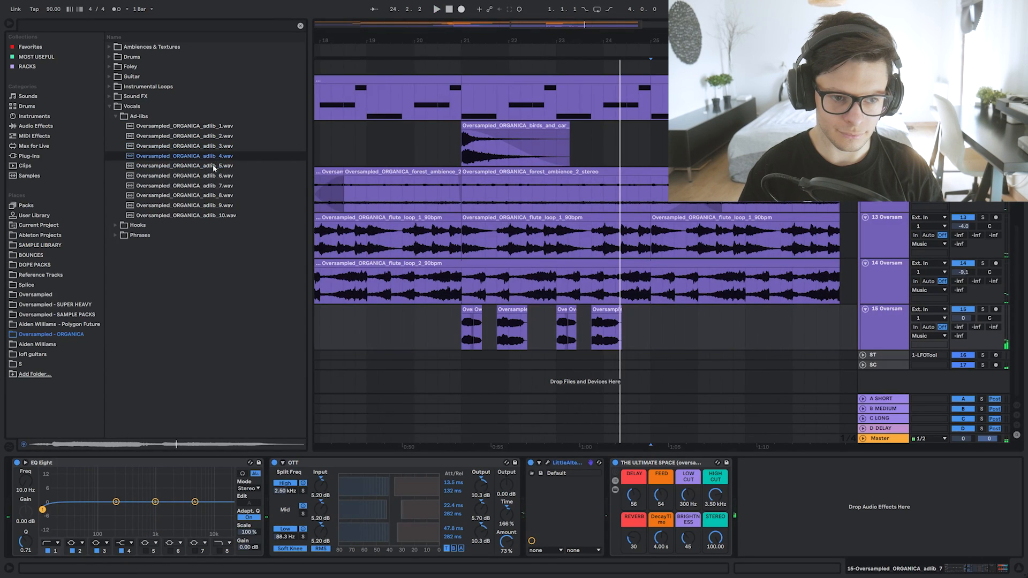
click(214, 166)
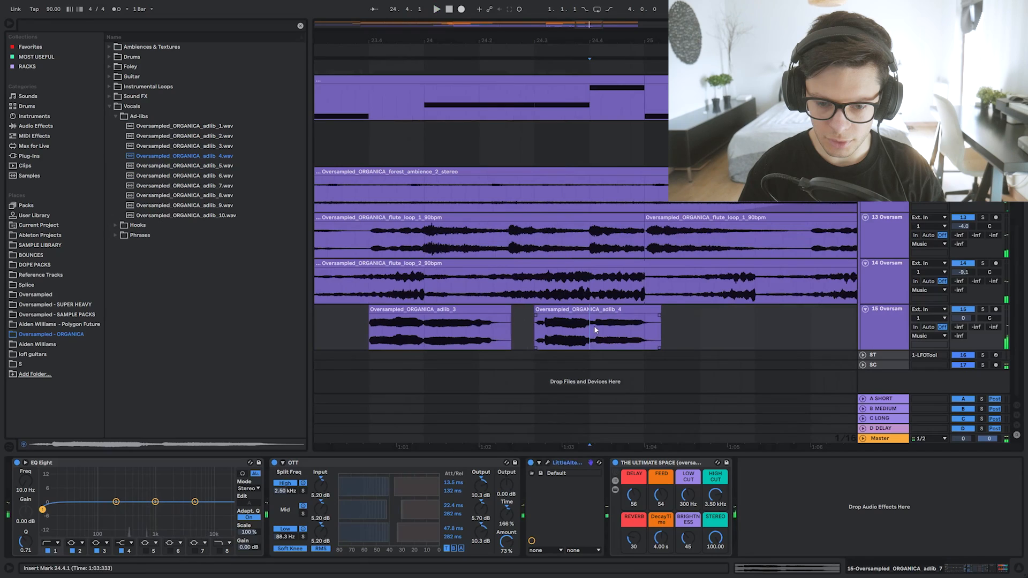
Divide adlib_4 into three pieces around 24.4, fade out the short middle piece and fade in the last one.
click(629, 311)
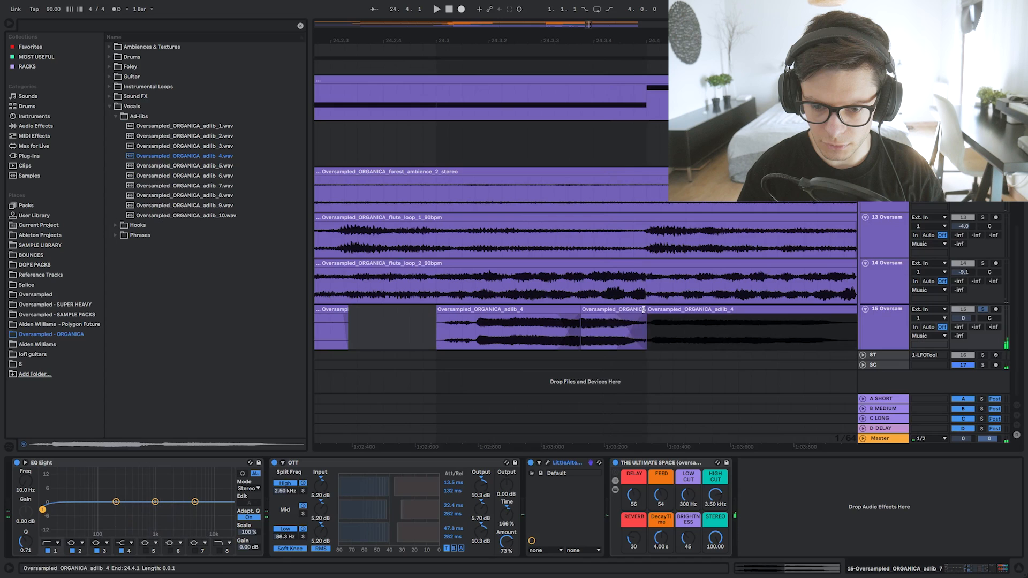
drag(643, 309, 615, 333)
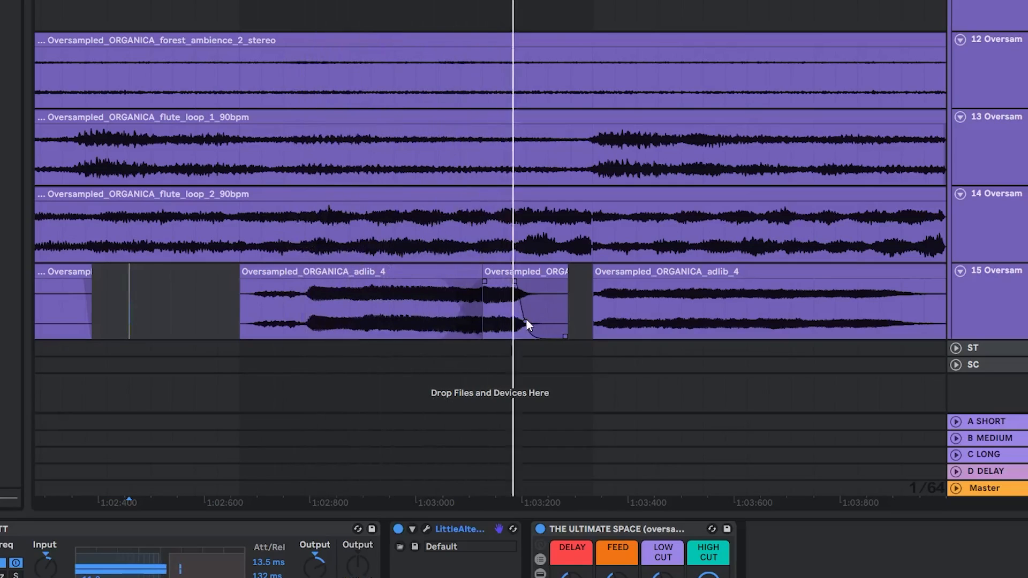
drag(526, 319, 530, 316)
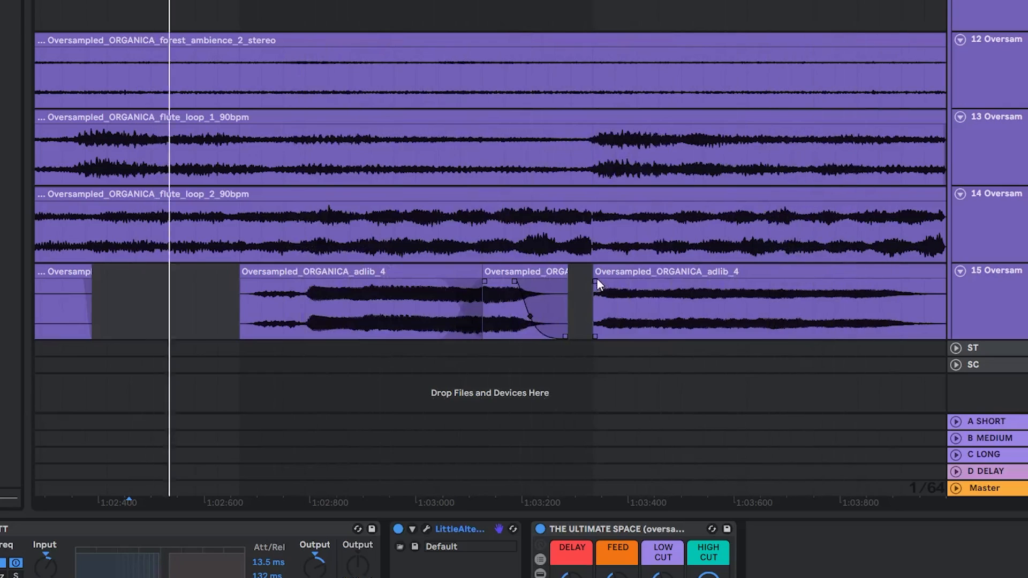
drag(596, 281, 600, 282)
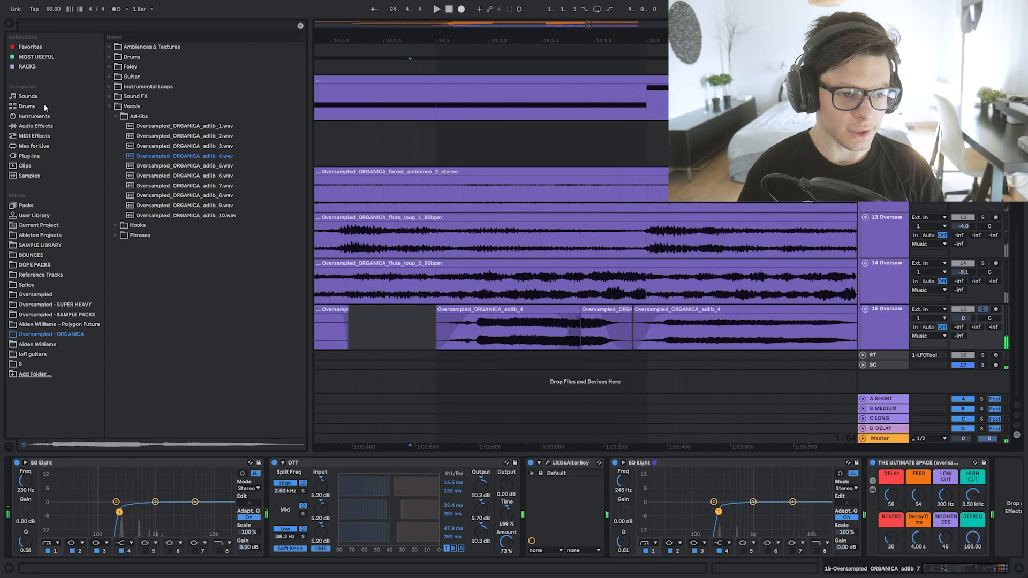
Add soothe2 after the second EQ Eight on the ad-lib track and lower its depth to -4.5.
click(32, 156)
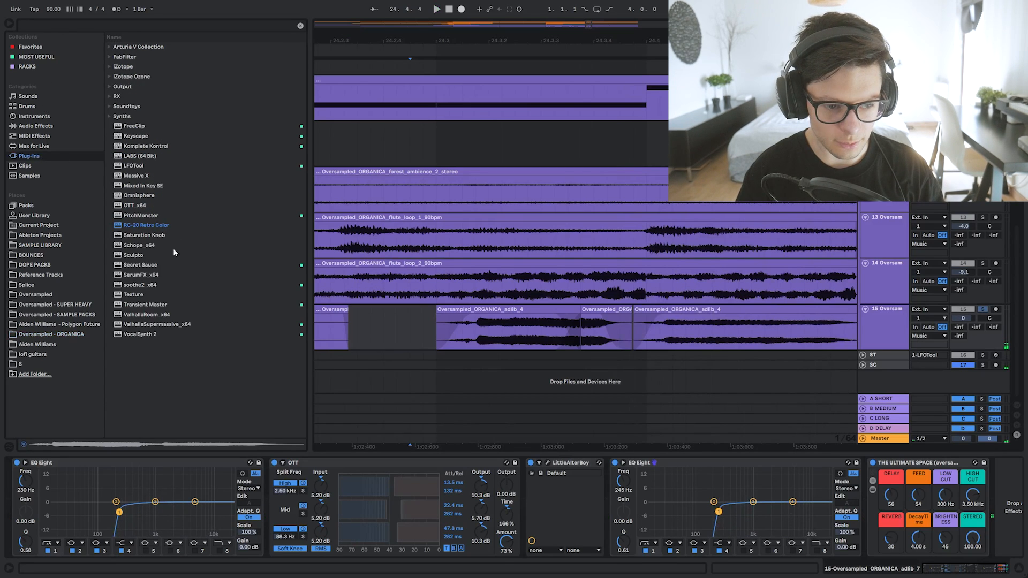
drag(561, 321, 862, 512)
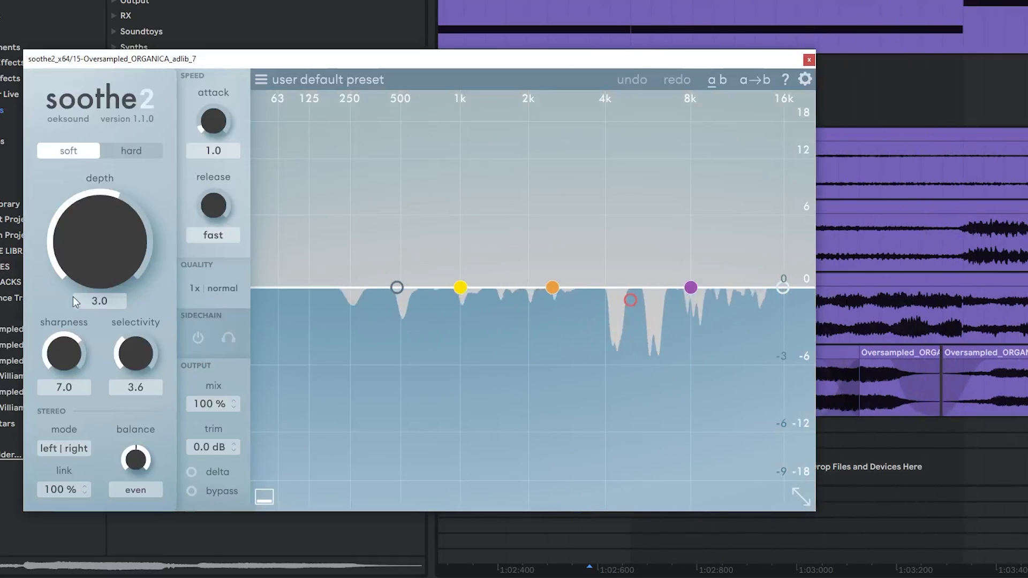
drag(98, 227, 100, 307)
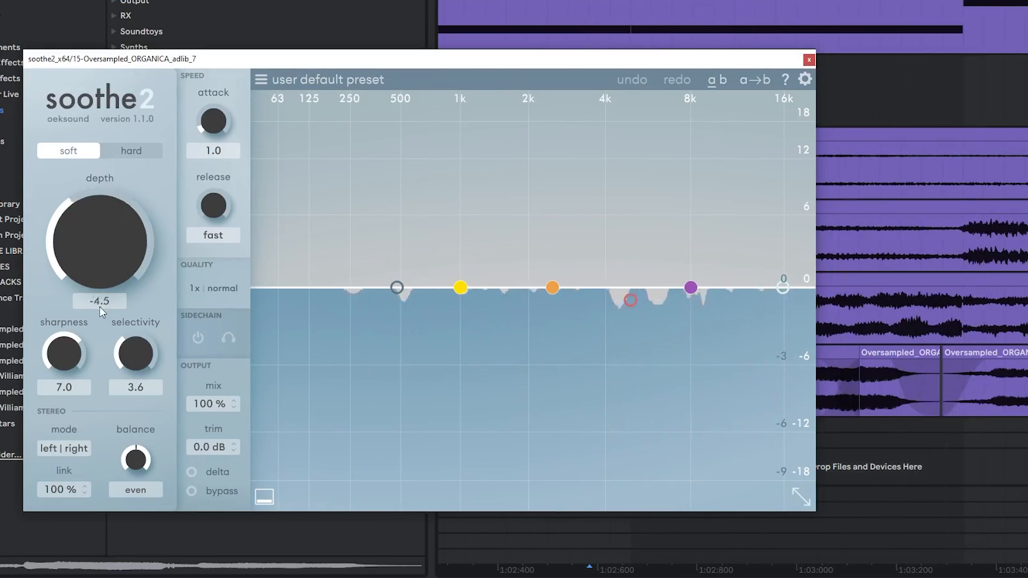
Move soothe2's band 2 to 6.4 kHz at 12 dB, set selectivity to 6.7 and raise the depth to 3.6.
drag(552, 288, 662, 160)
drag(136, 357, 136, 295)
drag(100, 223, 76, 172)
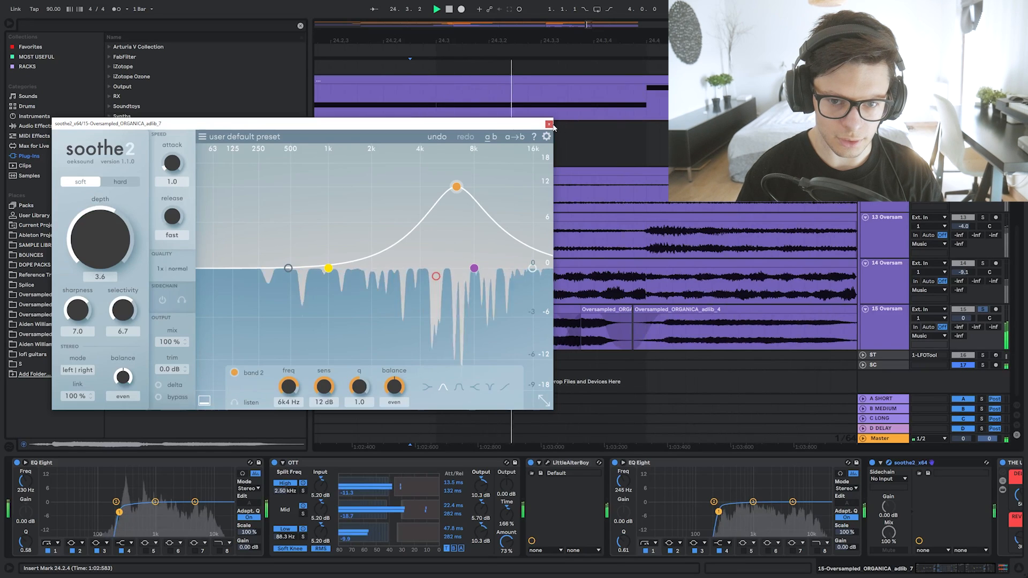
drag(111, 229, 94, 195)
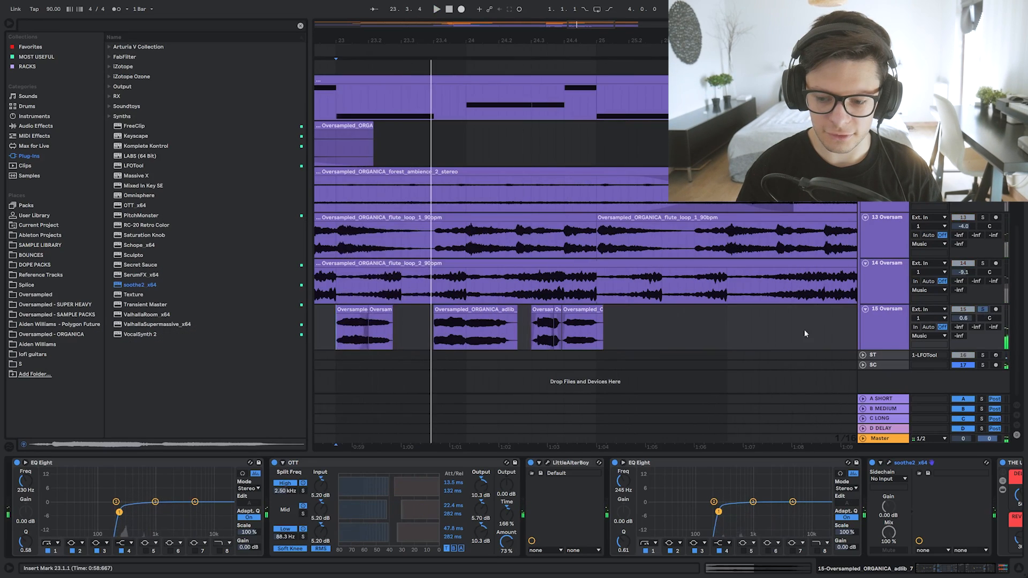
Add a Utility from the MOST USEFUL collection between the second EQ Eight and soothe2 on the ad-lib track.
scroll(806, 333, right, 5)
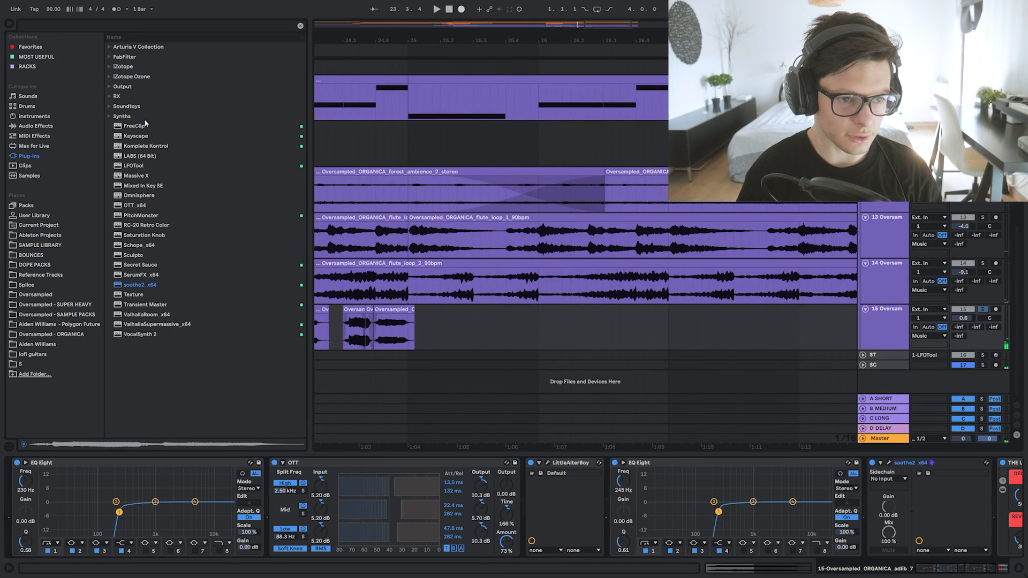
click(41, 65)
click(56, 123)
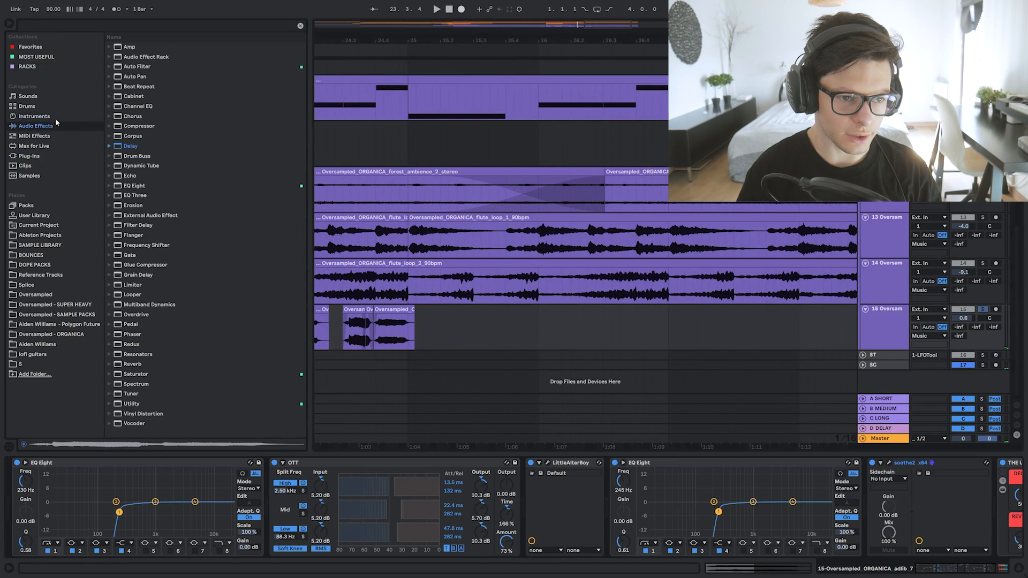
click(37, 56)
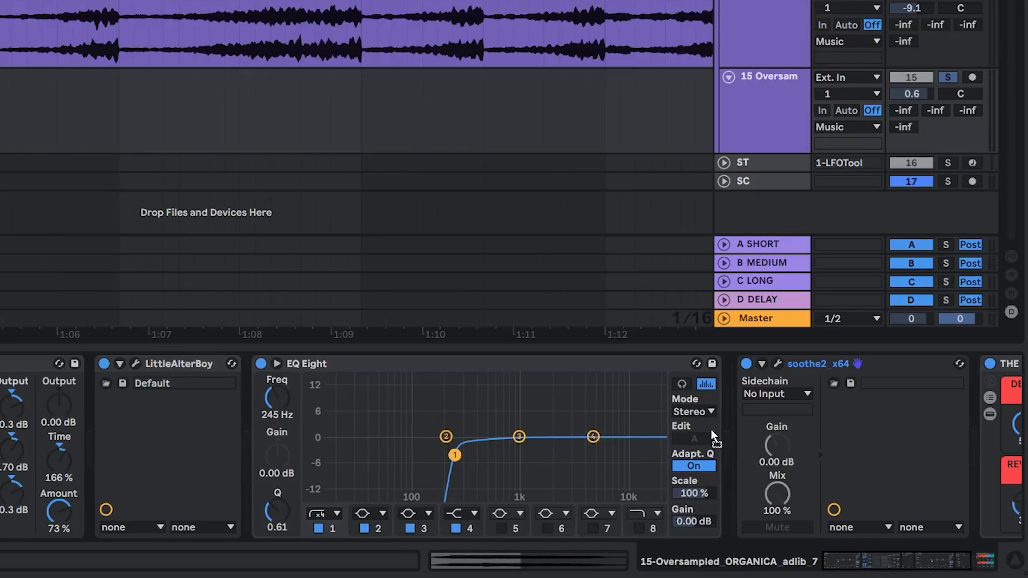
drag(246, 122, 717, 428)
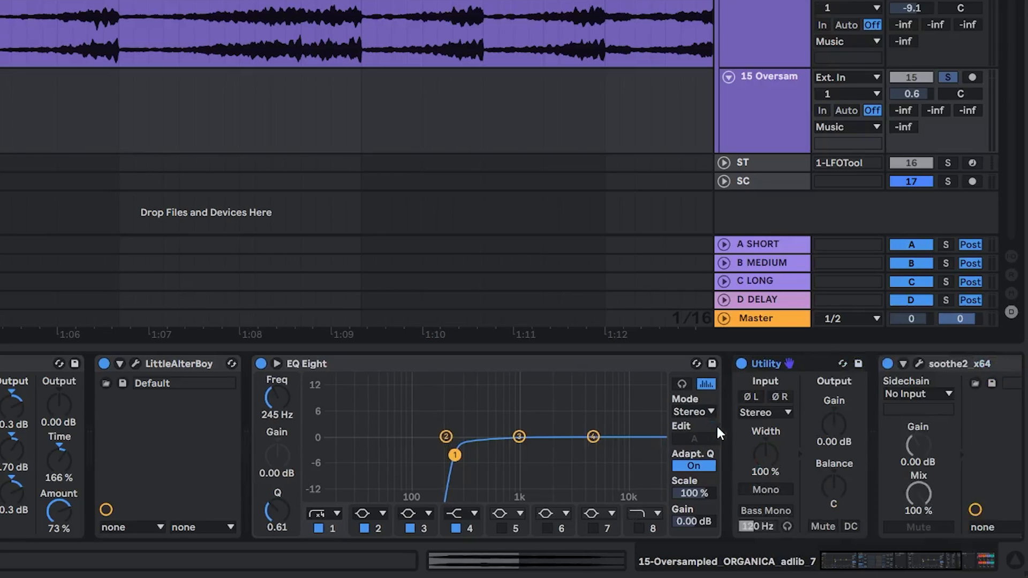
Set the input channel mode of the ad-lib track's Utility to Left.
click(788, 412)
click(804, 409)
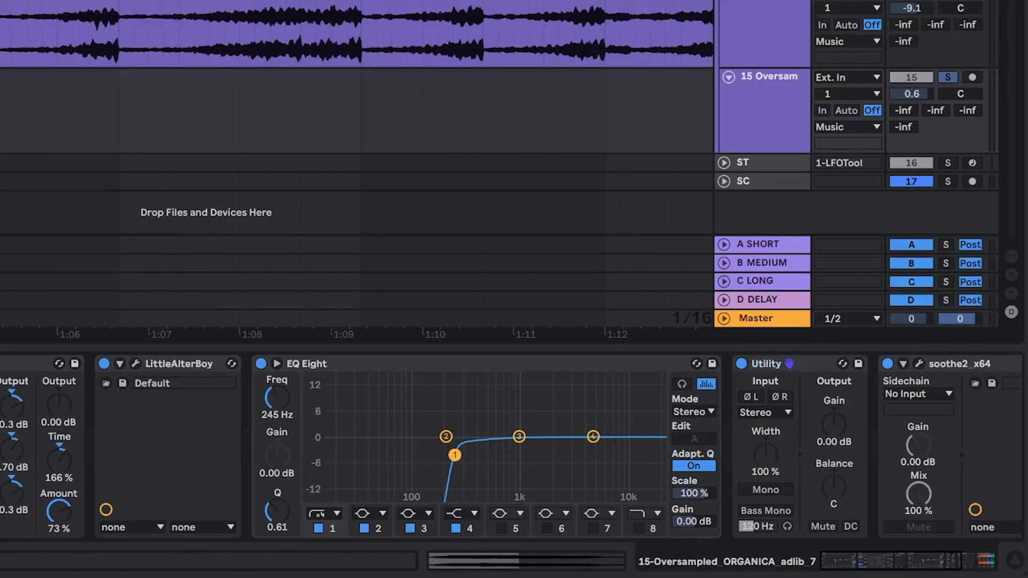
scroll(356, 107, down, 5)
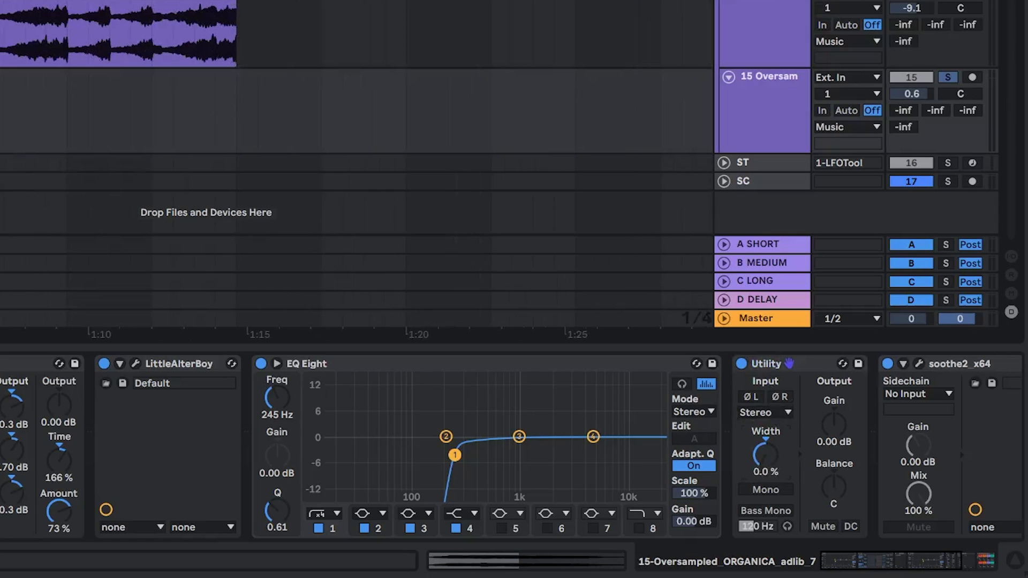
scroll(69, 53, down, 3)
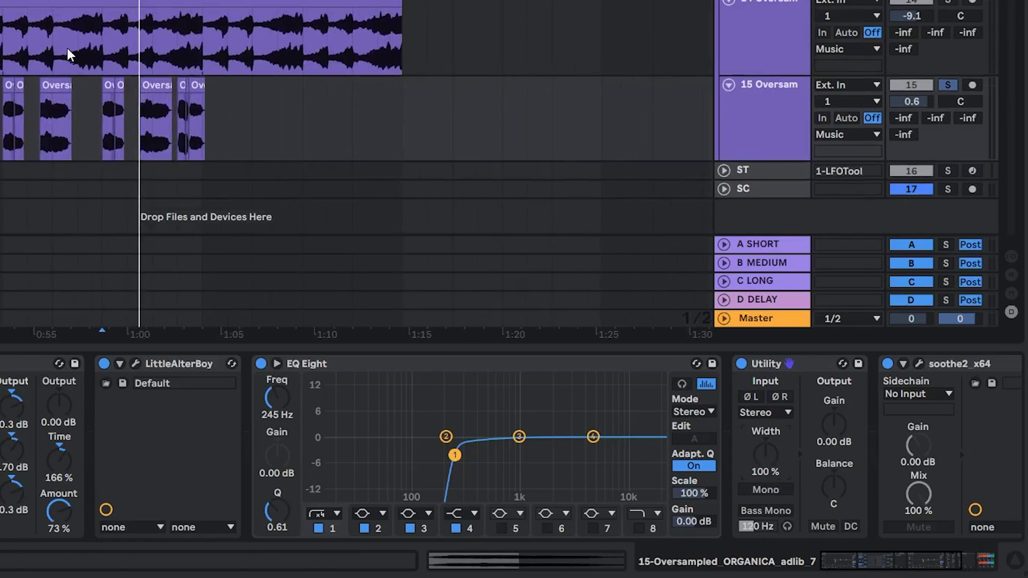
scroll(348, 88, up, 1)
drag(348, 87, 533, 80)
scroll(696, 79, down, 1)
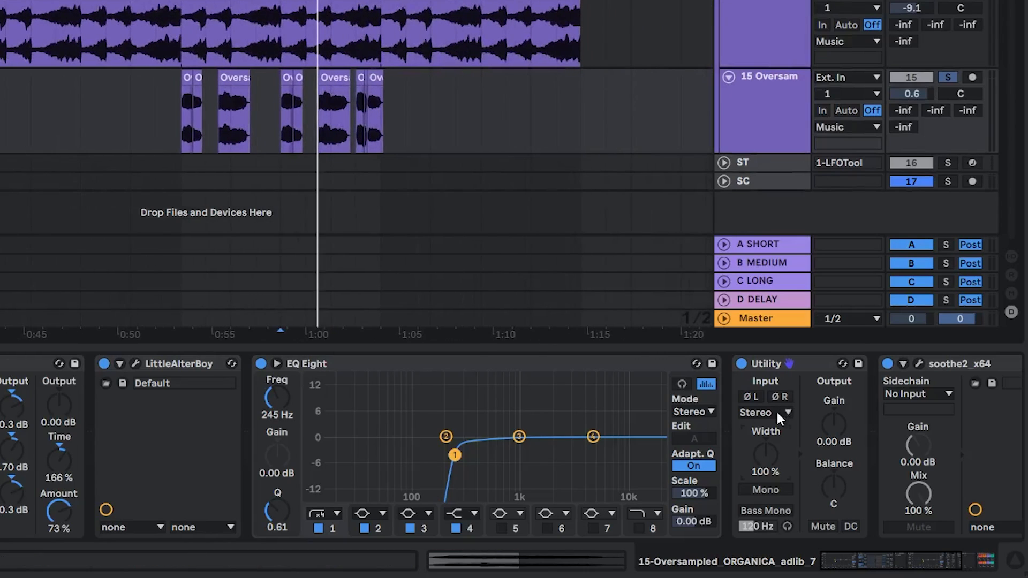
click(772, 427)
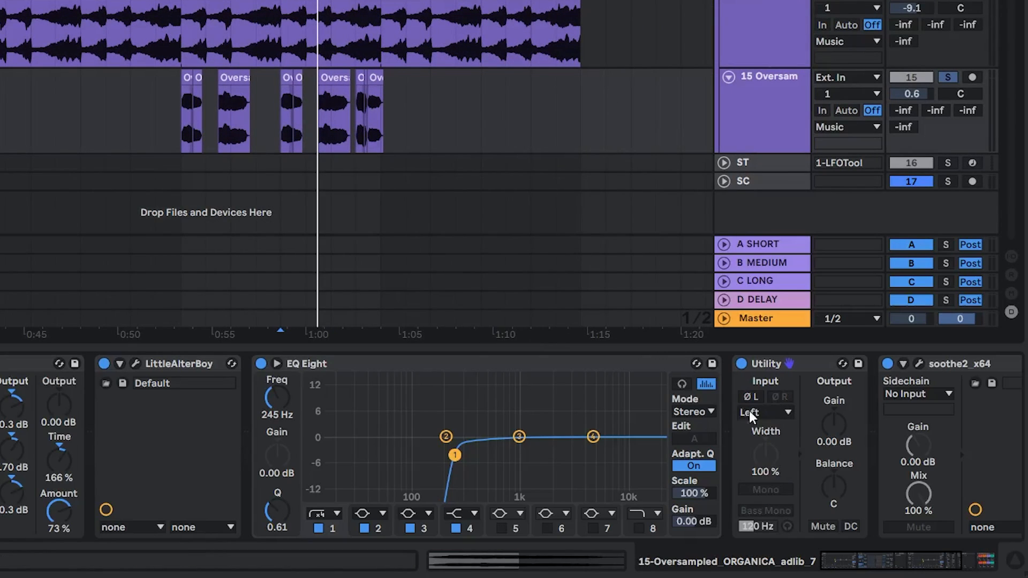
Play the ad-libs from bar 21 to compare Utility's Right input, and return it to Left.
scroll(206, 32, up, 2)
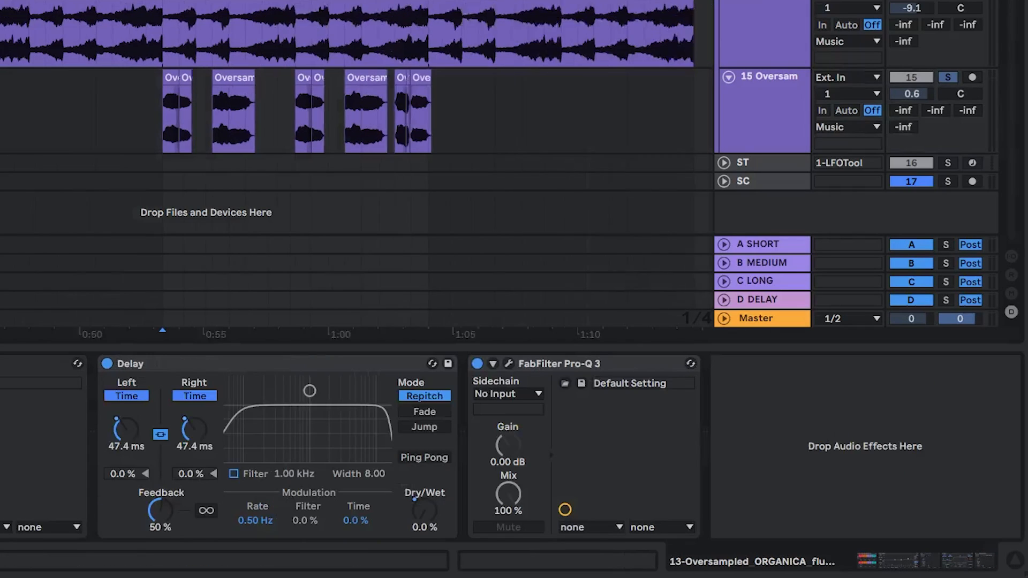
scroll(164, 147, down, 2)
key(space)
scroll(192, 144, up, 5)
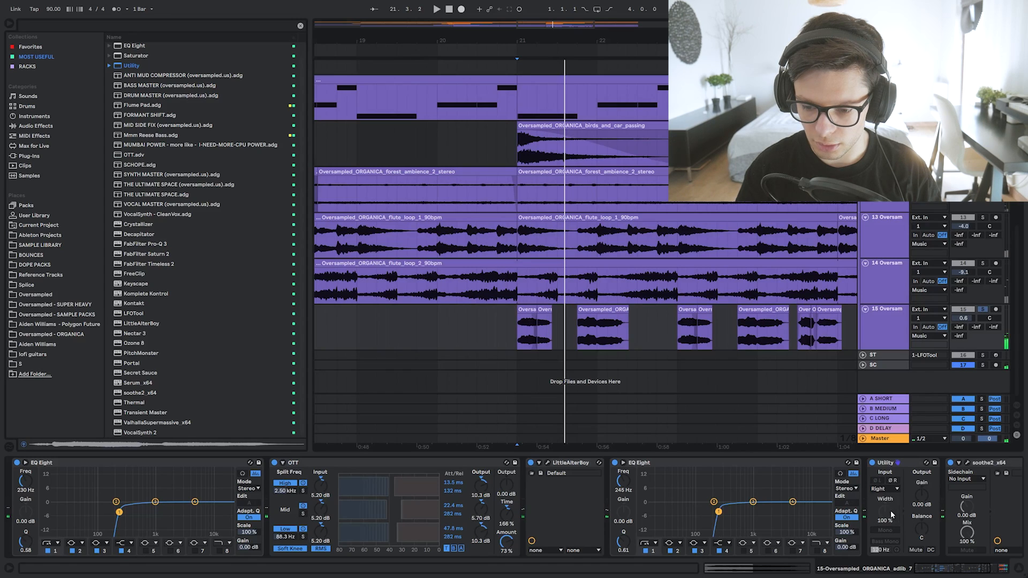
key(space)
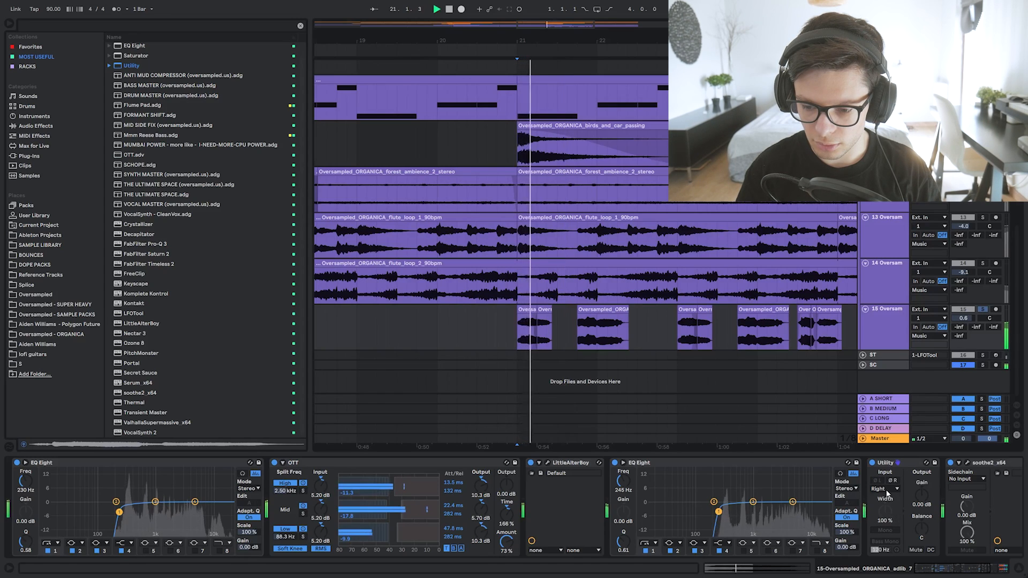
click(885, 488)
click(884, 491)
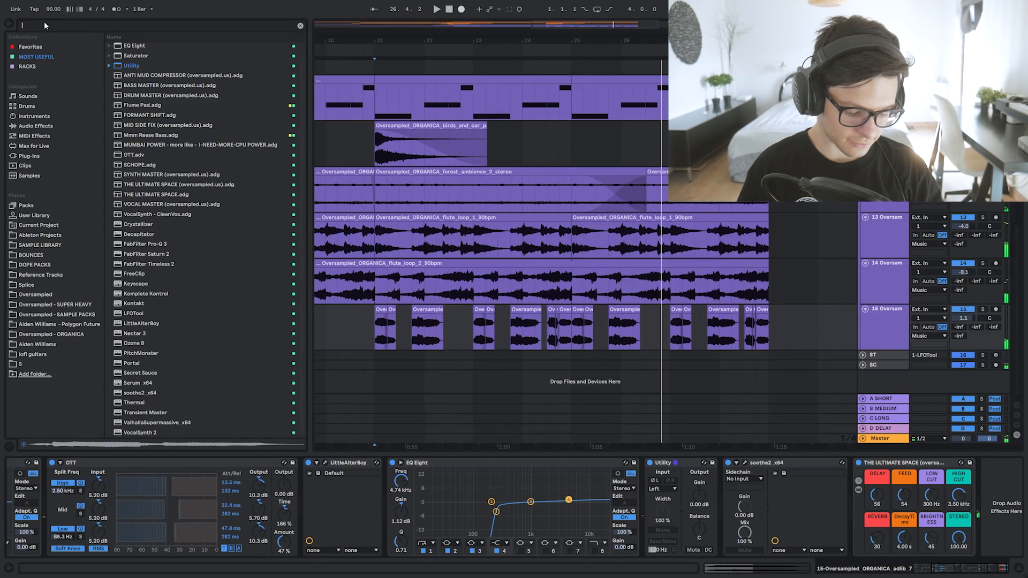
Search the browser for "hass" and add the HASS EFFECT rack after THE ULTIMATE SPACE on the ad-lib track.
text(hass)
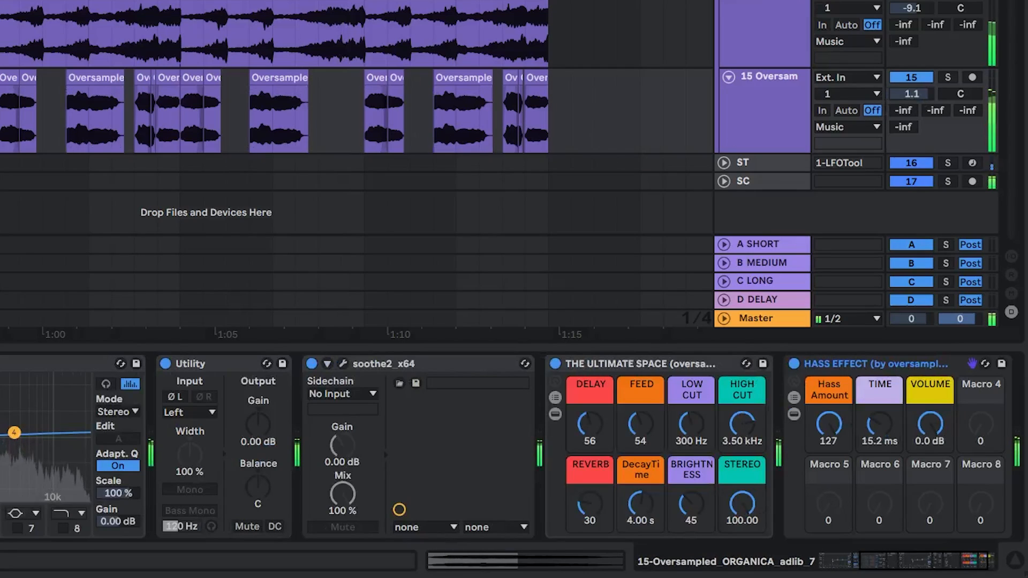
scroll(604, 264, right, 3)
scroll(311, 426, right, 3)
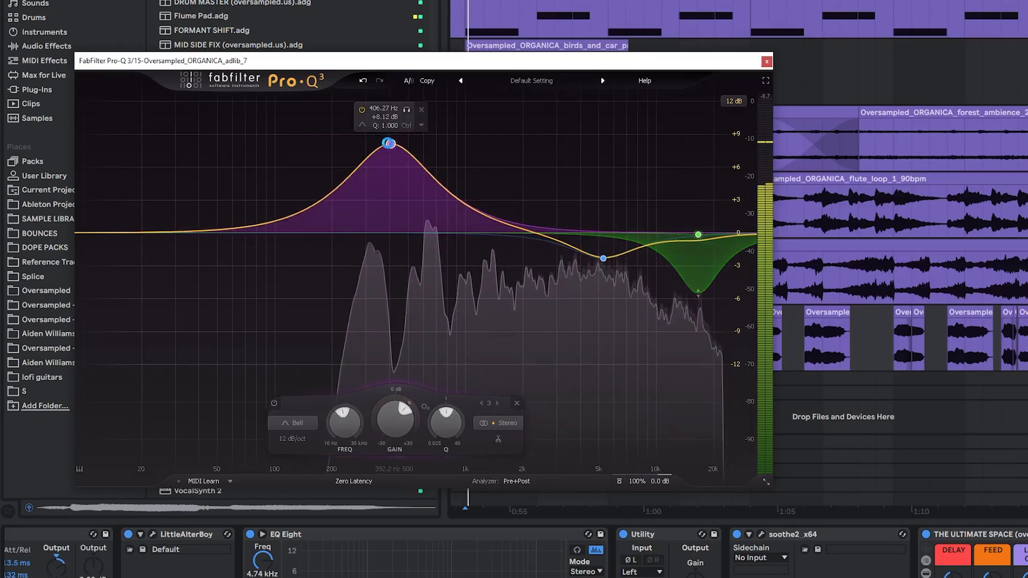
Reshape the ad-libs' Pro-Q 3 curve: flatten the bell near 358 Hz, add a 36 dB/oct low cut near 200 Hz and lower the highest band.
drag(390, 142, 379, 232)
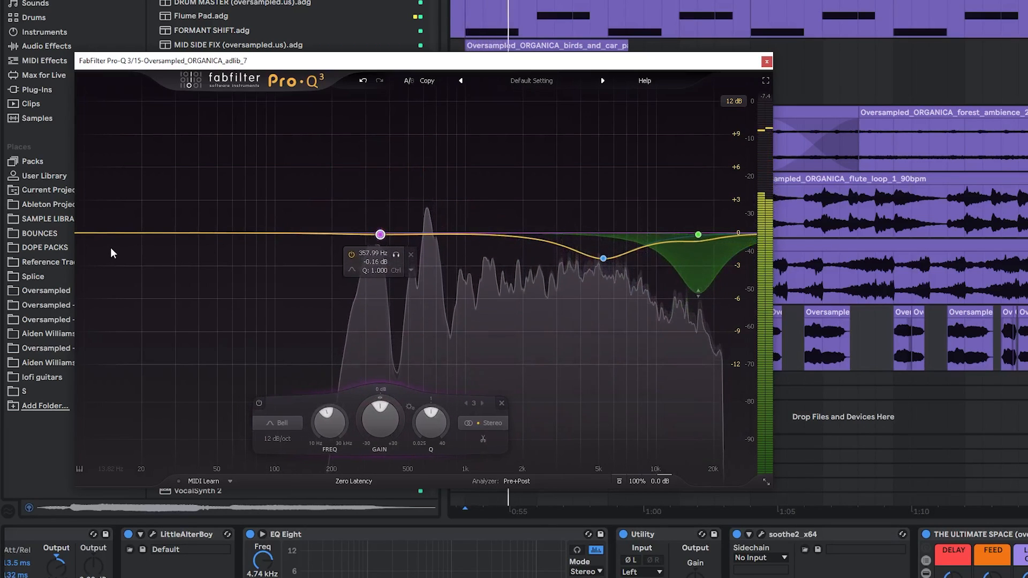
drag(112, 252, 333, 266)
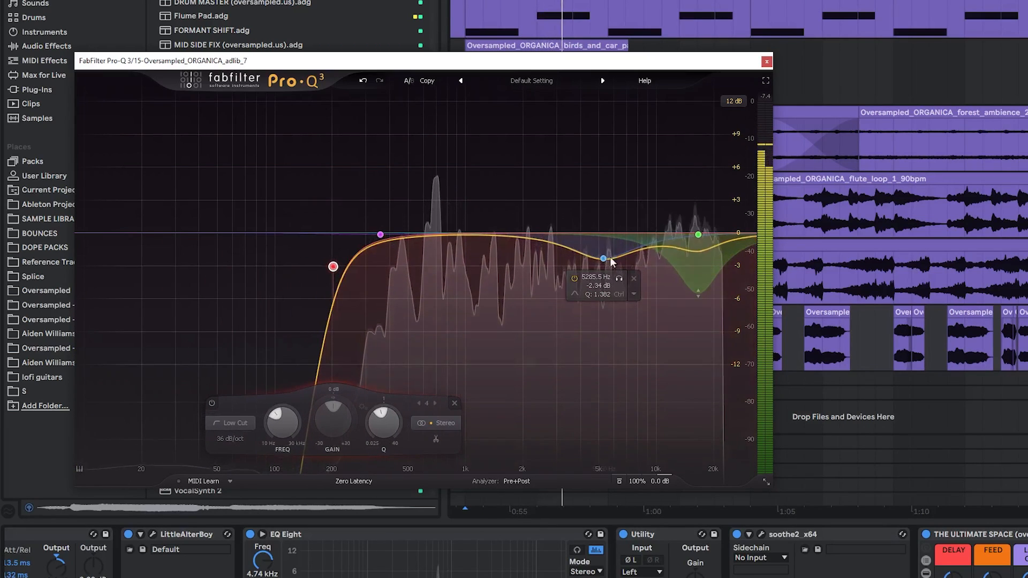
drag(698, 234, 698, 332)
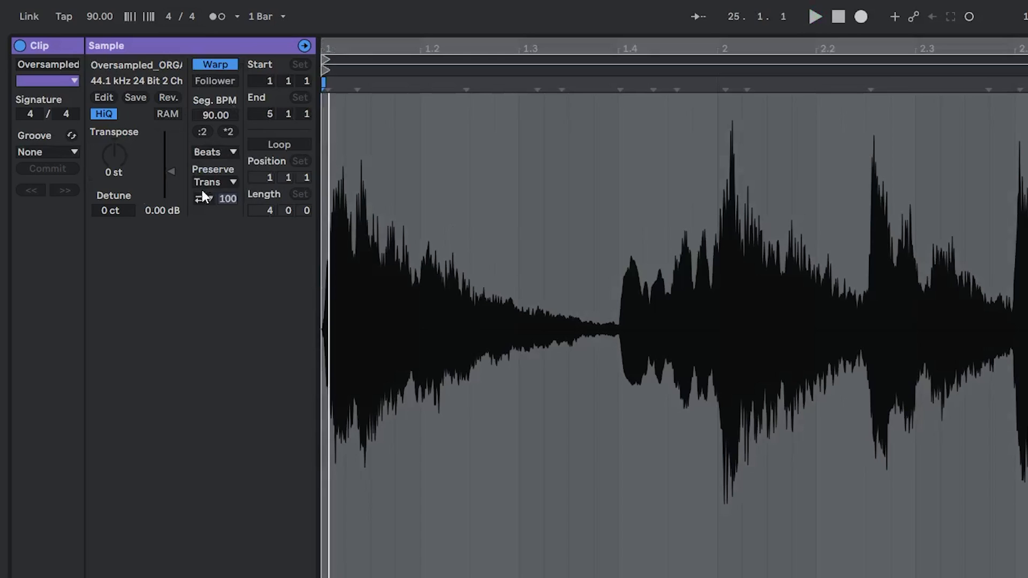
Try transposing the flute_loop_1 clip at bar 25, and replace it with a duplicate of the bar 21 clip.
drag(103, 155, 133, 152)
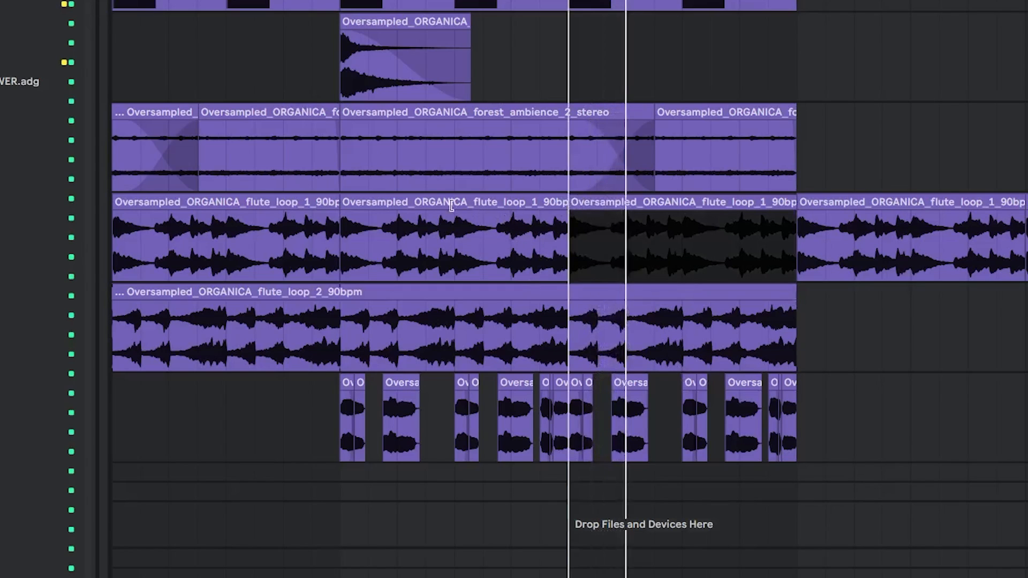
click(506, 201)
drag(506, 201, 570, 206)
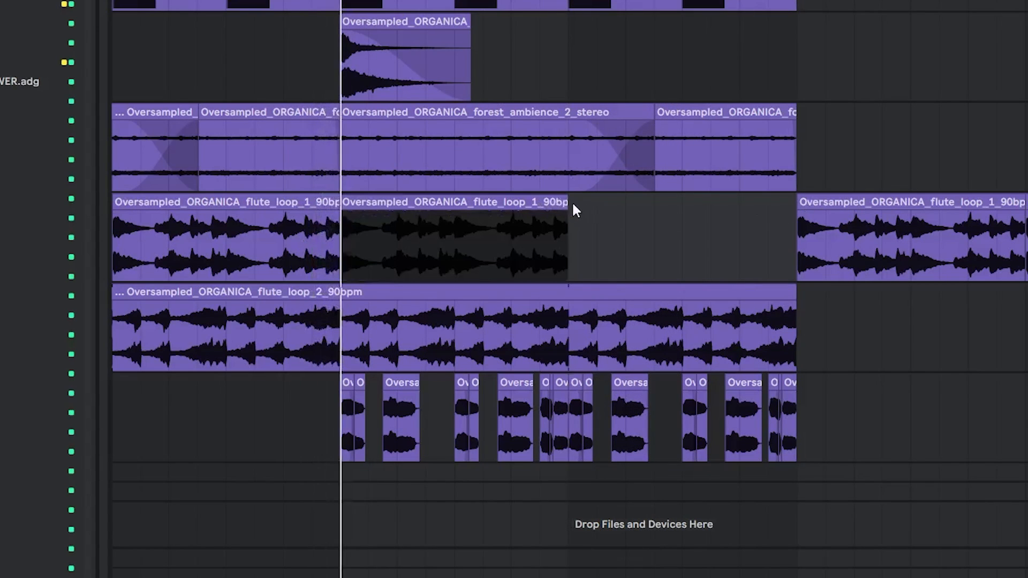
key(ctrl+d)
key(minus)
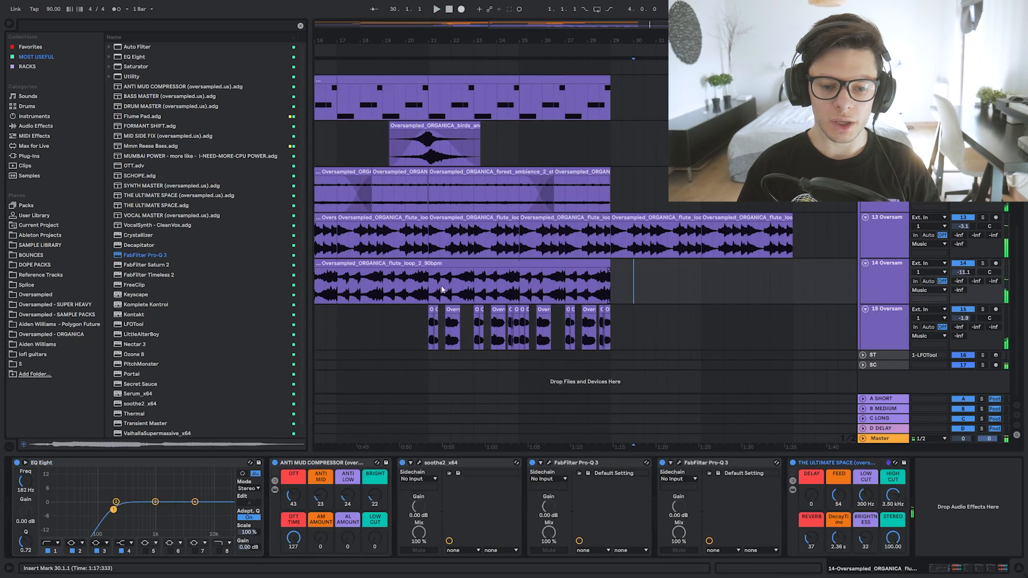
Listen to the flutes and ad-libs leading into bar 29, and copy the intro's crackle clips to bar 29.
click(428, 292)
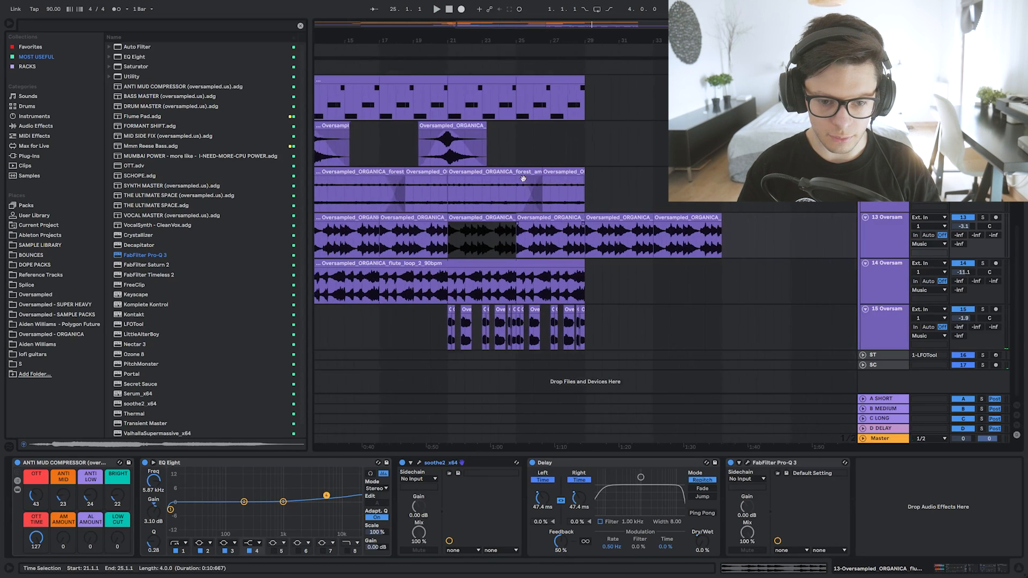
drag(448, 338, 741, 311)
click(621, 334)
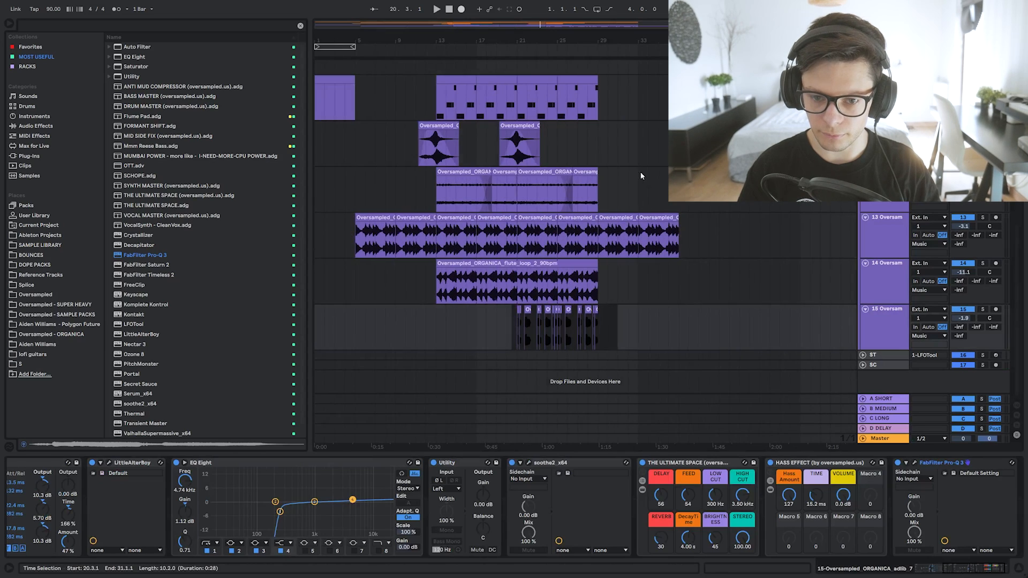
click(640, 171)
click(543, 218)
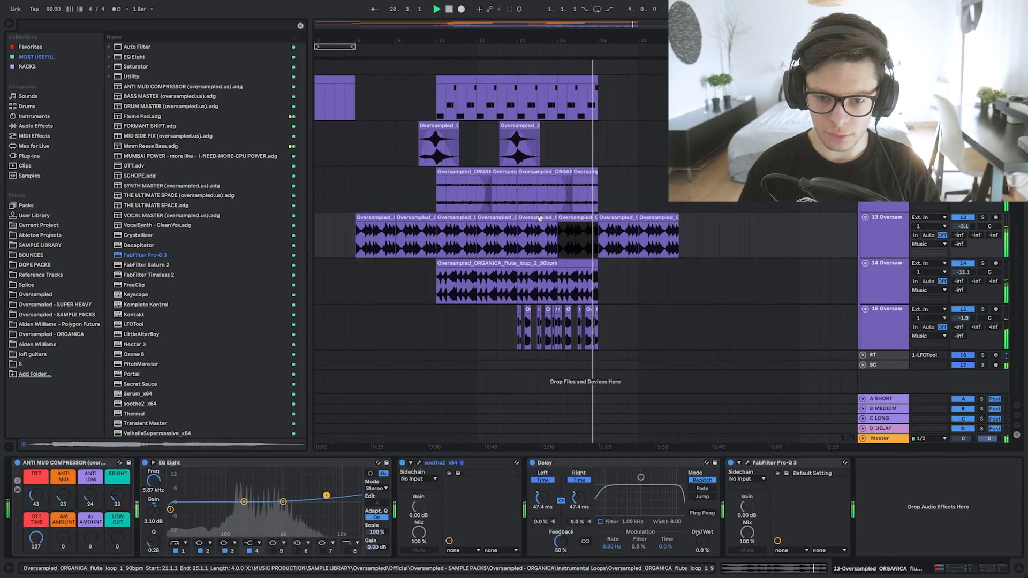
shift+click(541, 219)
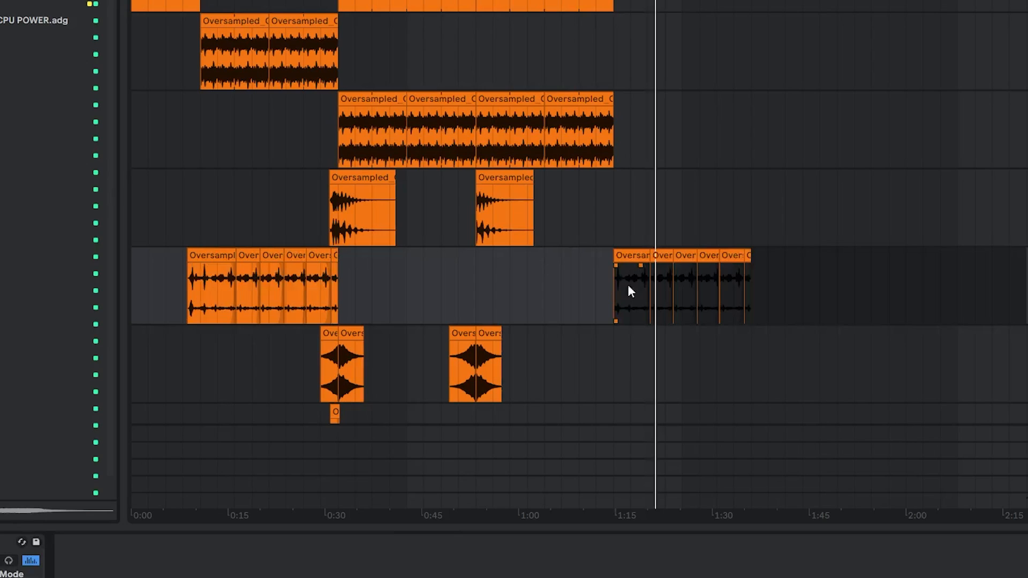
click(629, 288)
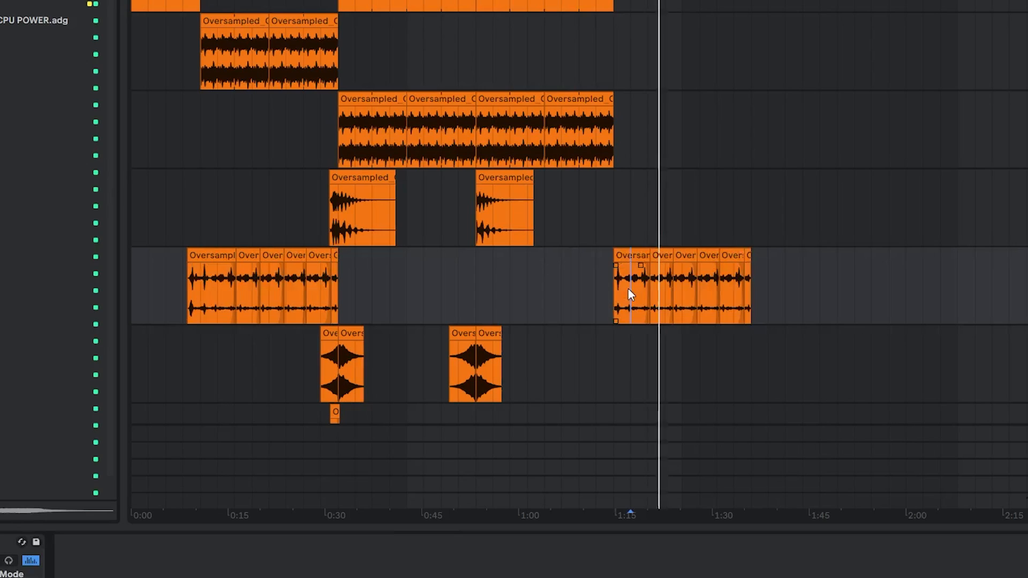
Bring the whole arrangement into an overview and play it from around bar 4.
scroll(624, 287, up, 5)
drag(508, 224, 493, 6)
scroll(493, 5, down, 5)
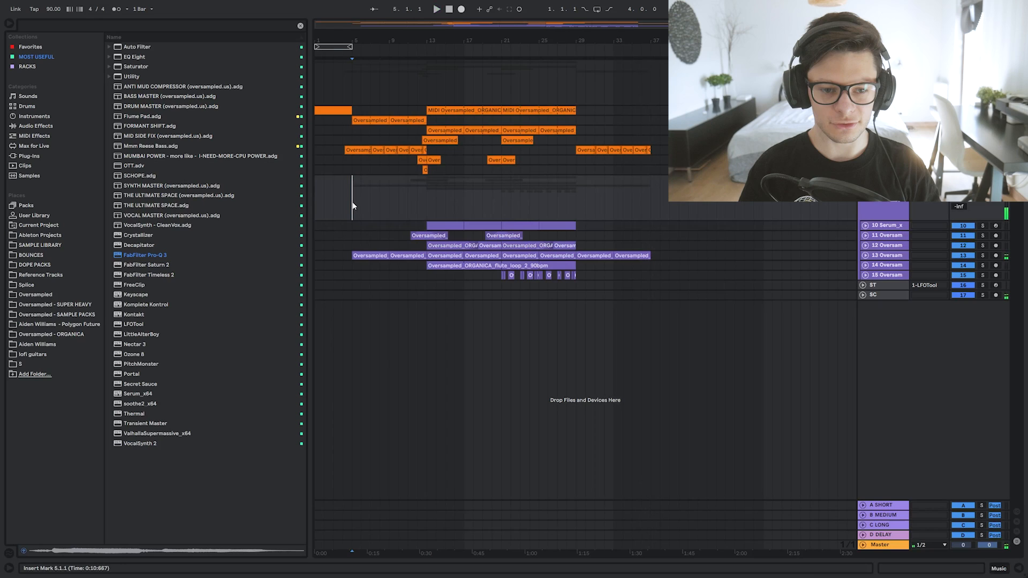
click(349, 150)
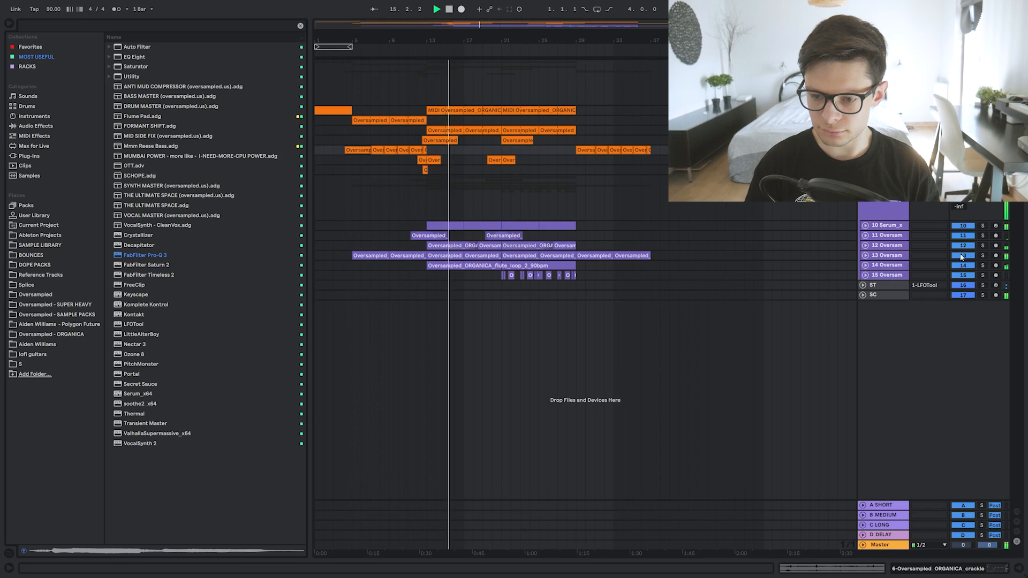
Unfold the tracks and raise the flute_loop_2 track's volume to about -10.4 dB.
alt+click(864, 266)
scroll(408, 327, up, 3)
drag(585, 316, 537, 363)
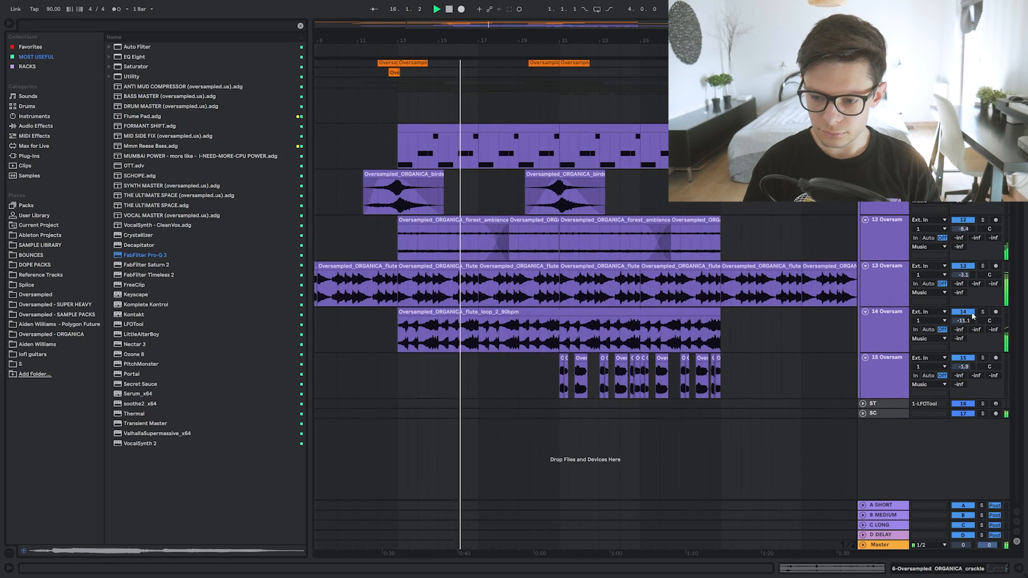
click(968, 321)
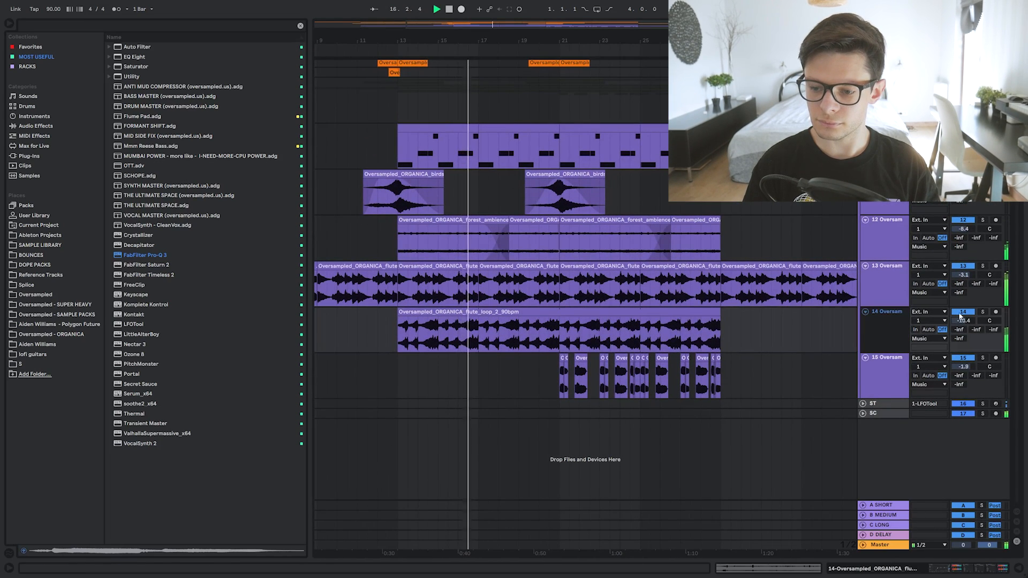
Lower the two boost bells to about +2 dB and shift the high shelf slightly lower in the flute_loop_1 track's Pro-Q 3.
click(883, 284)
alt+click(865, 312)
key(ctrl+alt+l)
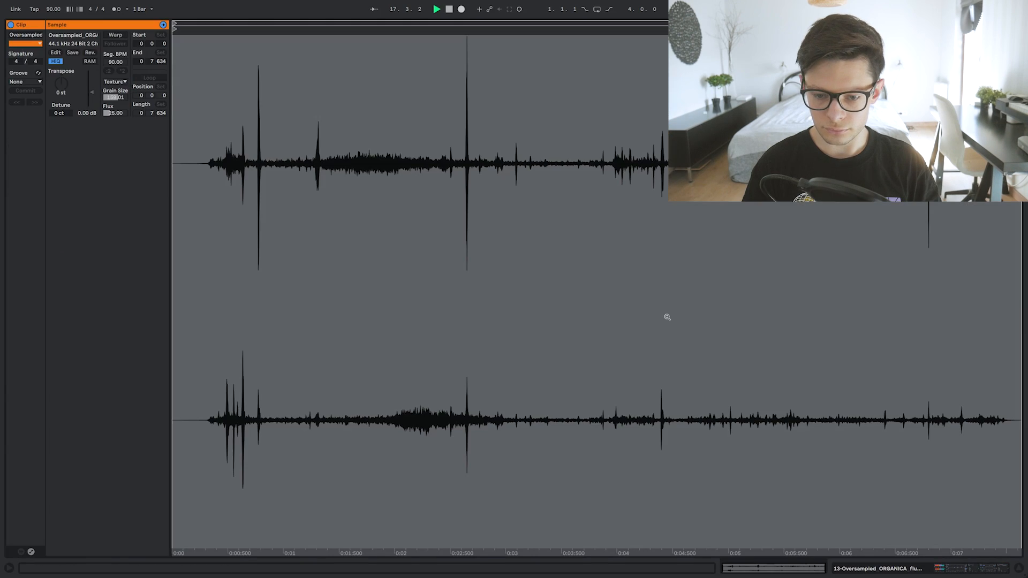
click(747, 463)
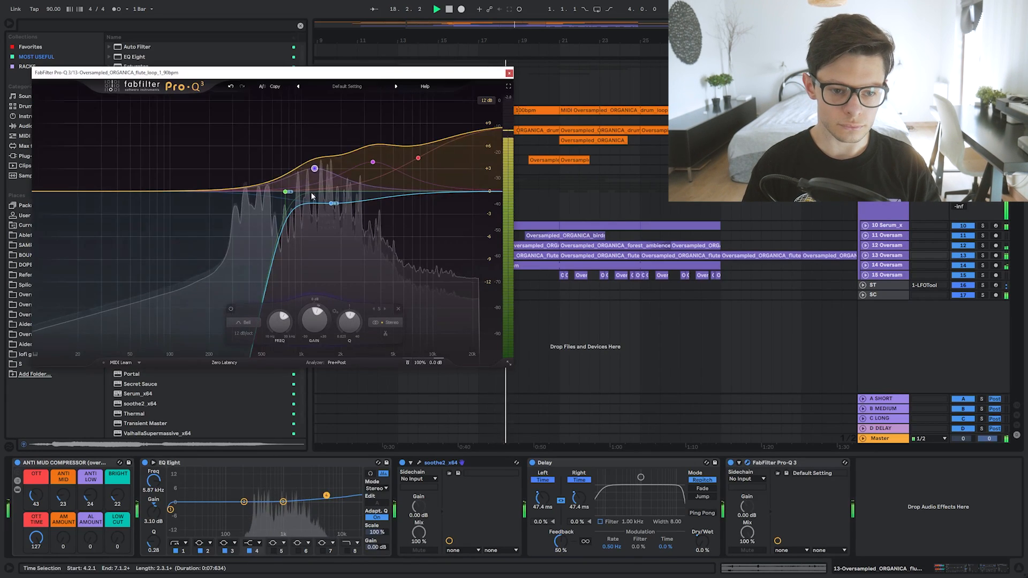
mouse_move(314, 169)
mouse_down()
mouse_move(315, 103)
mouse_move(345, 102)
mouse_move(329, 196)
mouse_move(365, 168)
mouse_move(325, 178)
mouse_up()
mouse_move(418, 160)
mouse_down()
mouse_move(403, 157)
mouse_move(414, 162)
mouse_up()
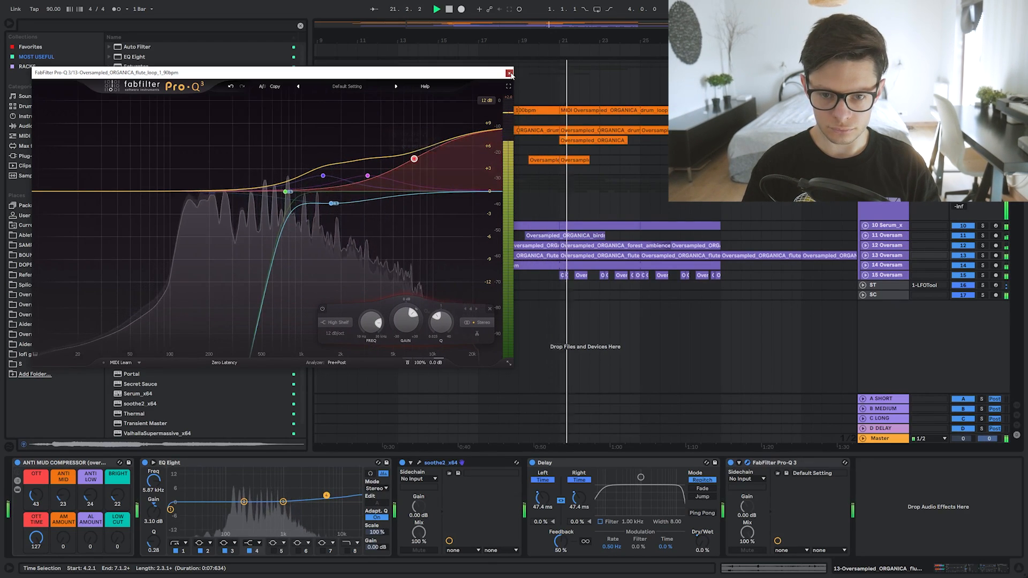
click(509, 73)
Trim the end of the track 4 drum loop clip to leave a short gap before bar 21.
scroll(560, 179, up, 3)
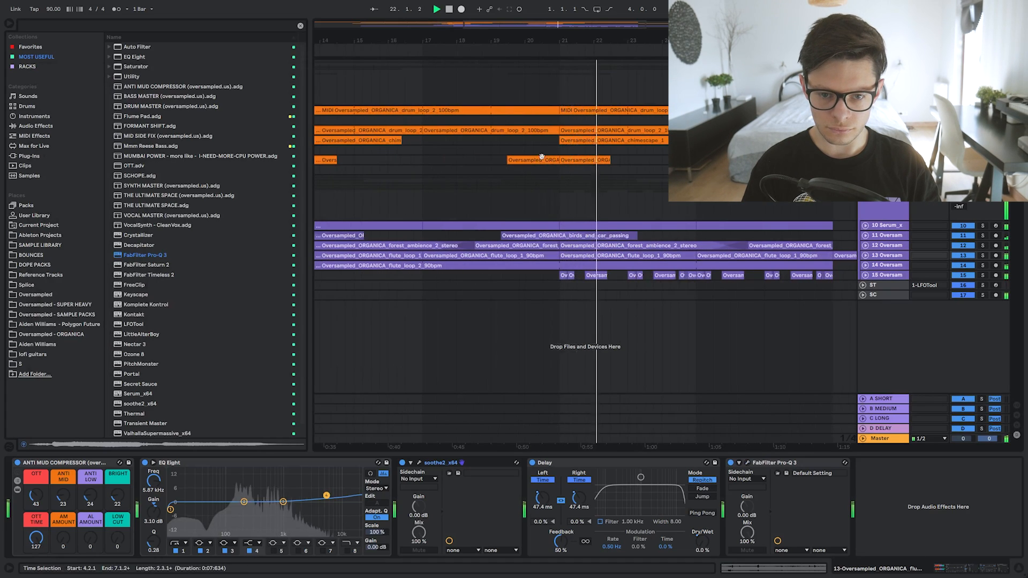
click(548, 130)
drag(548, 130, 545, 129)
scroll(551, 152, down, 4)
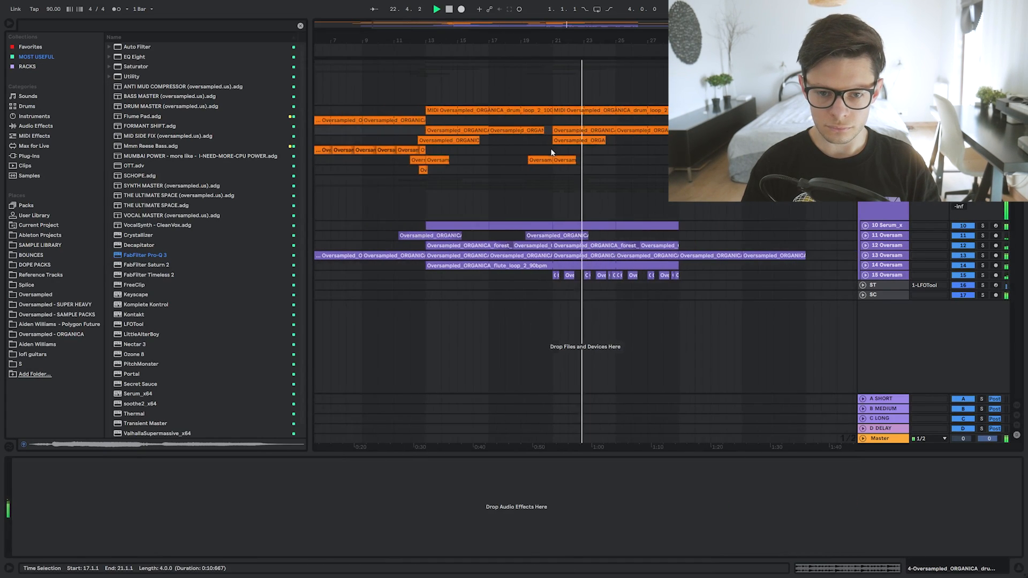
Unfold the vocal ad-lib track 15 to check its volume level, and fold it back.
scroll(549, 140, up, 4)
scroll(452, 137, down, 3)
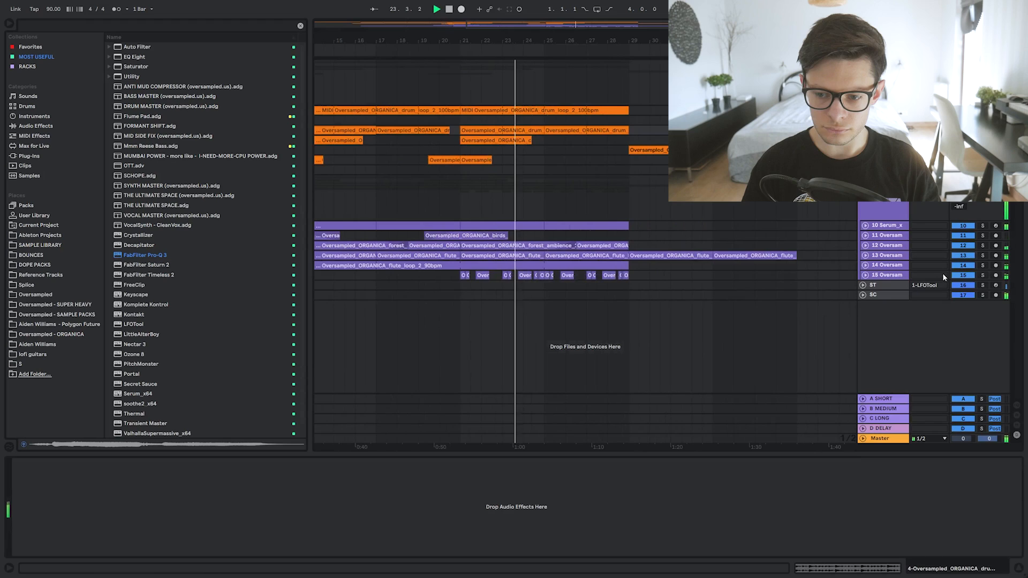
click(866, 275)
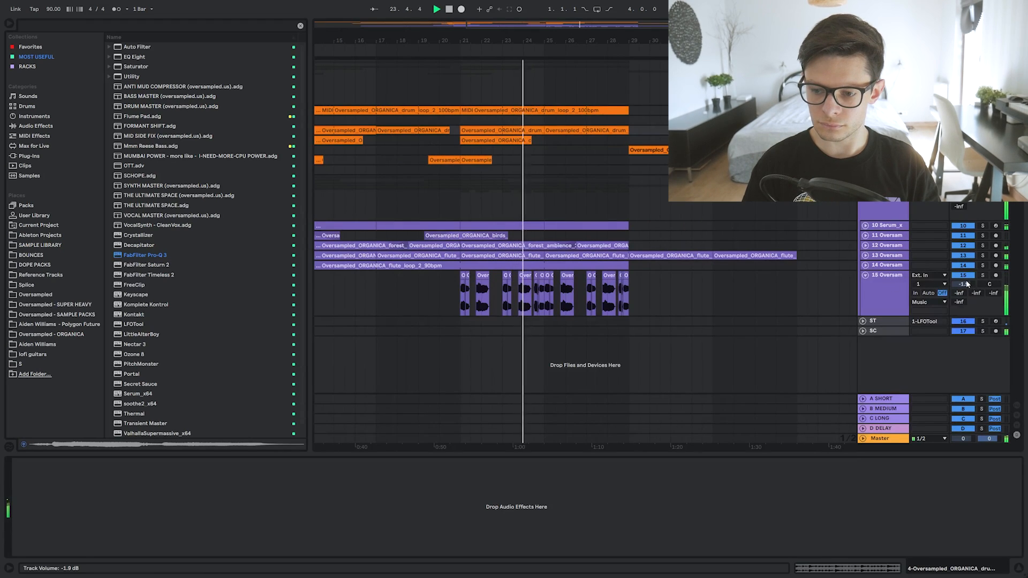
click(865, 276)
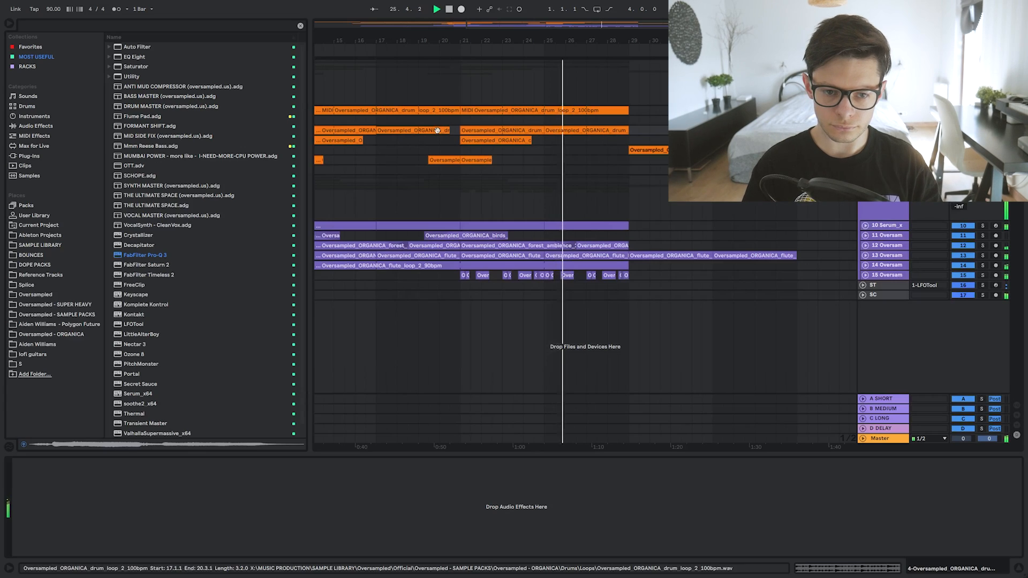
Repeat the shortened drum loop at bars 25 to 28.3, cut the matching gap from 20.3.1 to 21.1.1 in the MIDI drum clip, and unfold all tracks.
drag(430, 131, 619, 111)
scroll(615, 137, up, 3)
key(Delete)
scroll(460, 131, left, 3)
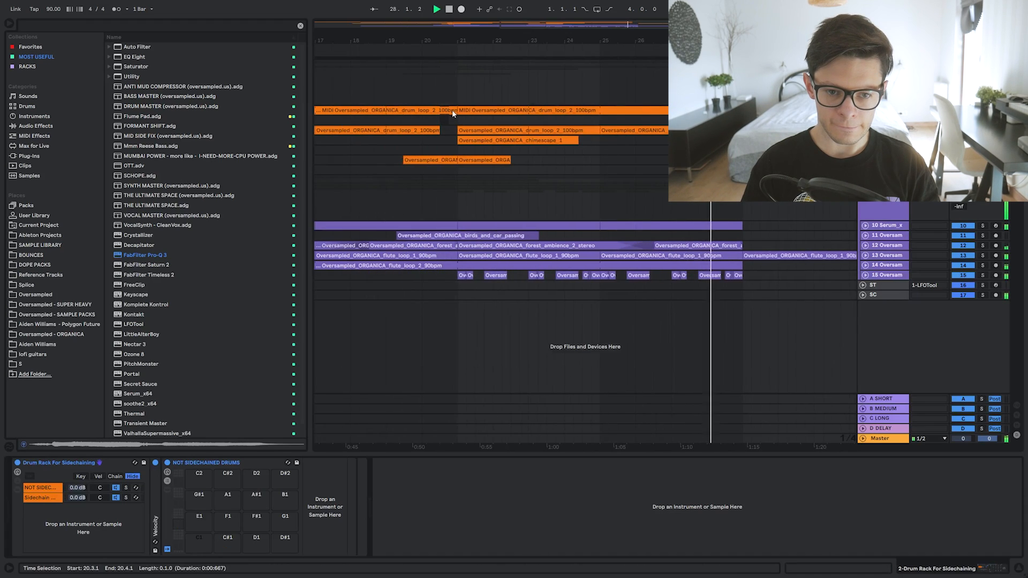
scroll(771, 115, up, 4)
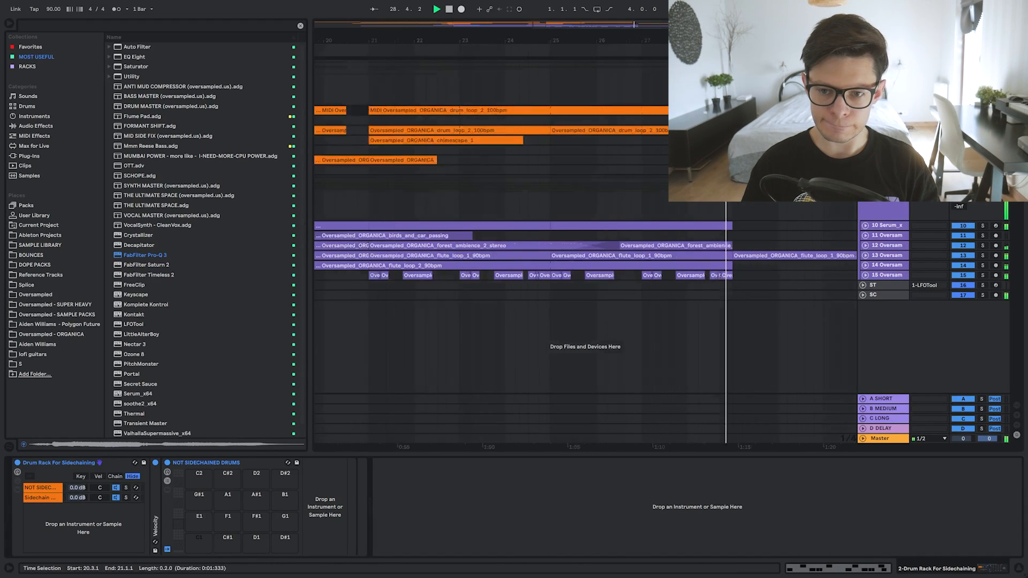
key(alt+u)
scroll(627, 141, up, 2)
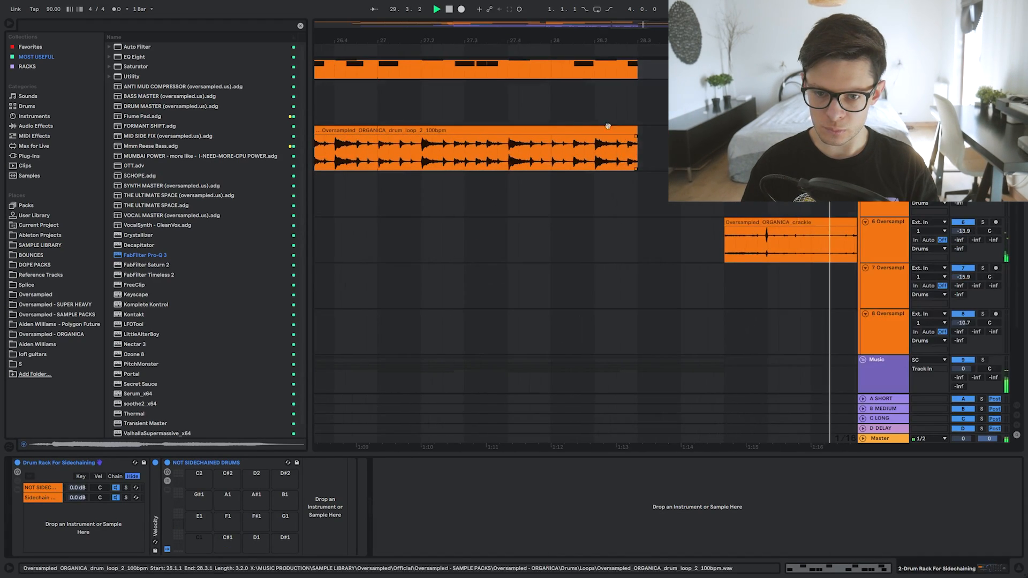
Try extending the end of the track 4 drum loop clip to 28.3.3.
click(573, 104)
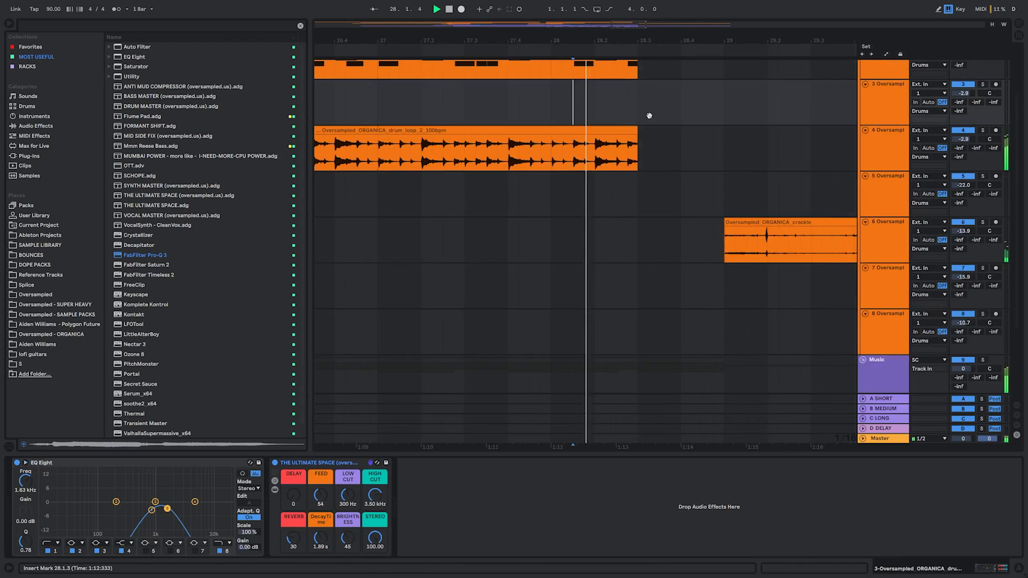
scroll(649, 116, up, 2)
drag(637, 190, 657, 191)
click(639, 182)
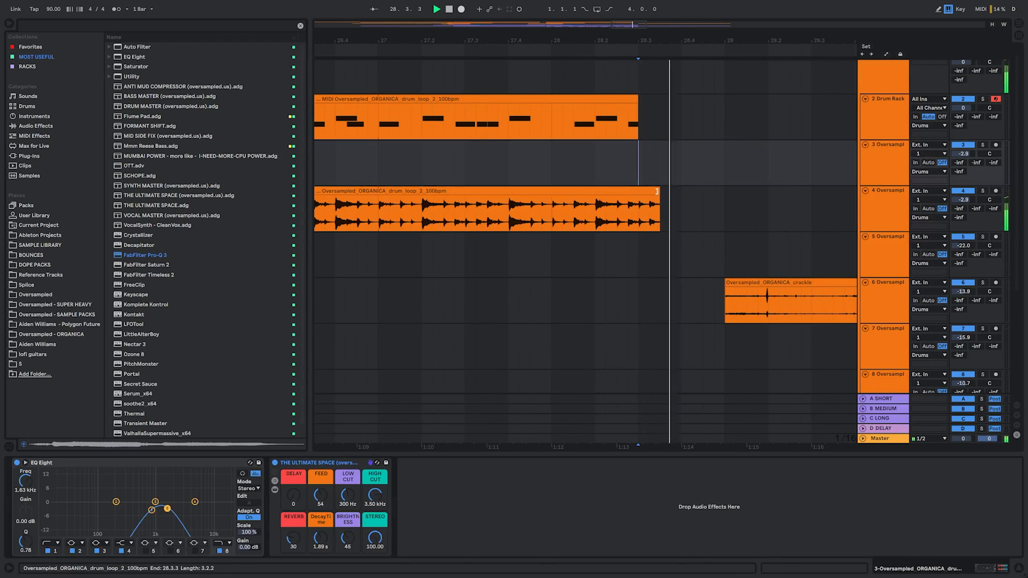
drag(659, 190, 676, 192)
key(ctrl+z)
click(588, 171)
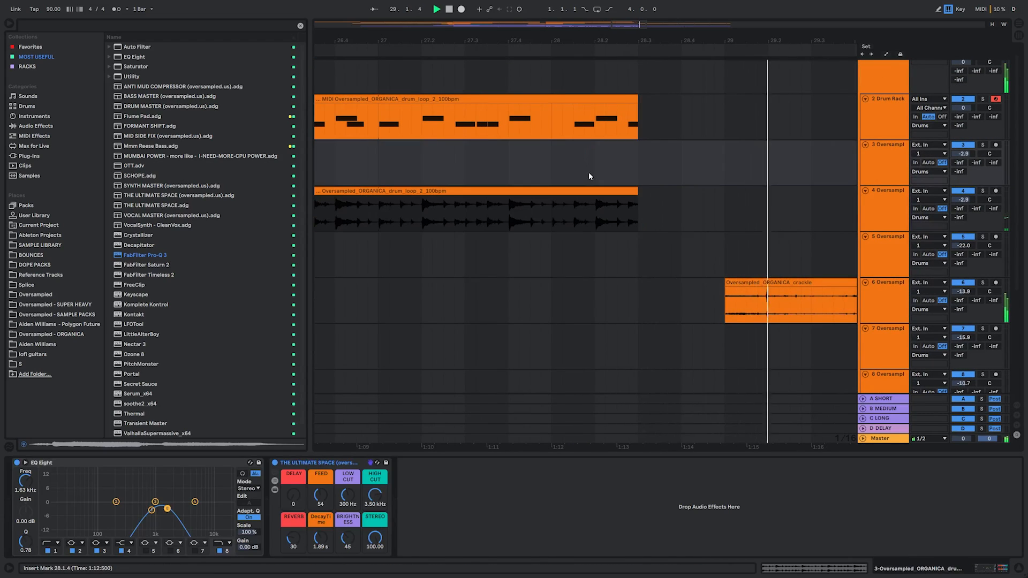
Trim the ends of the track 2 MIDI clip and the track 4 drum loop slightly before 28.3 and audition the ending.
key(ctrl+z)
key(ctrl+z)
click(576, 162)
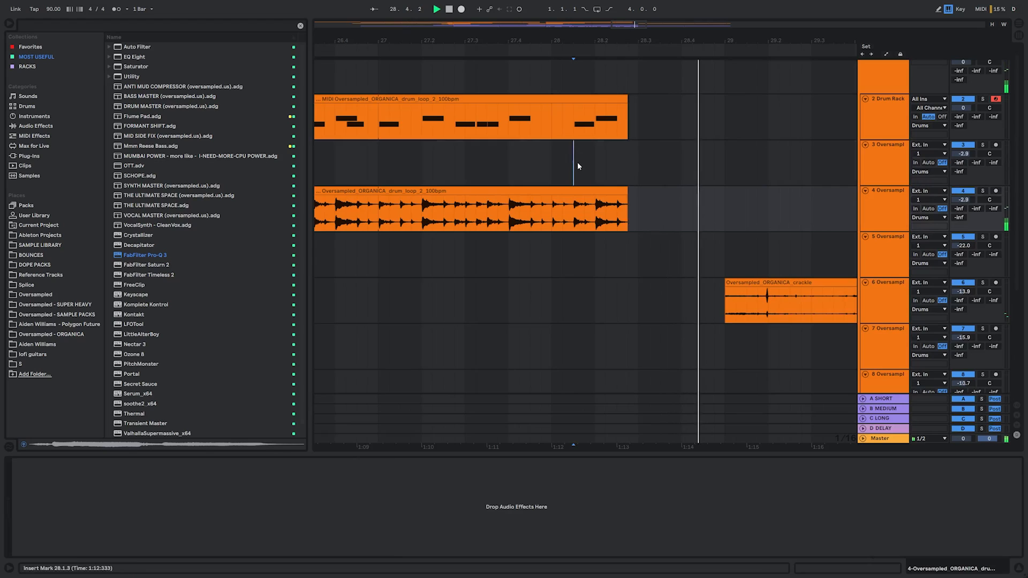
key(space)
Copy a short slice from the start of bar 28 in the track 4 drum loop to 28.2.3 and play it back.
drag(554, 222, 572, 219)
key(ctrl+c)
click(617, 217)
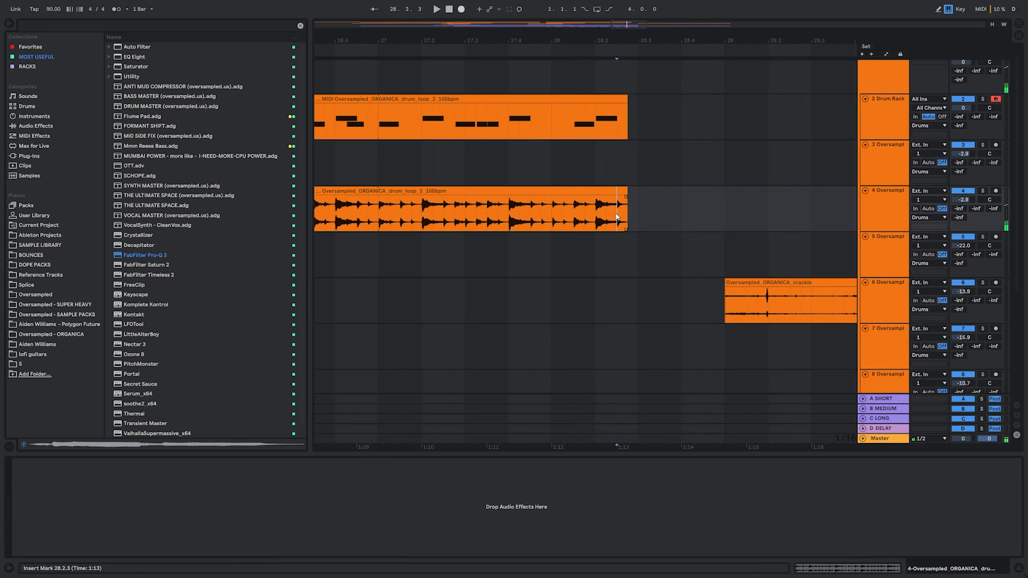
key(ctrl+v)
click(577, 177)
key(space)
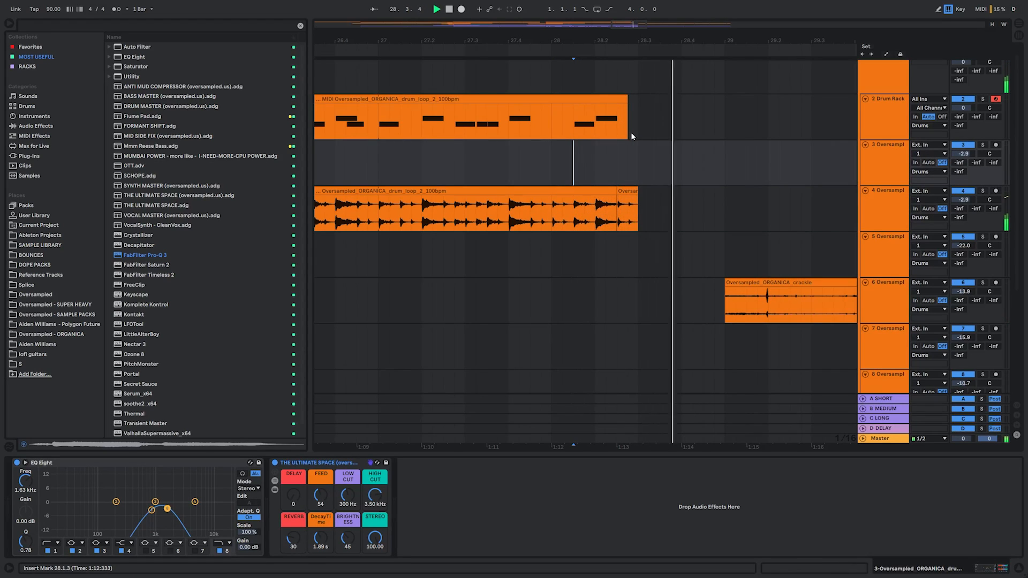
Copy the pair of swell clips around bar 21 so that their peak meets at bar 29.
key(x)
click(617, 238)
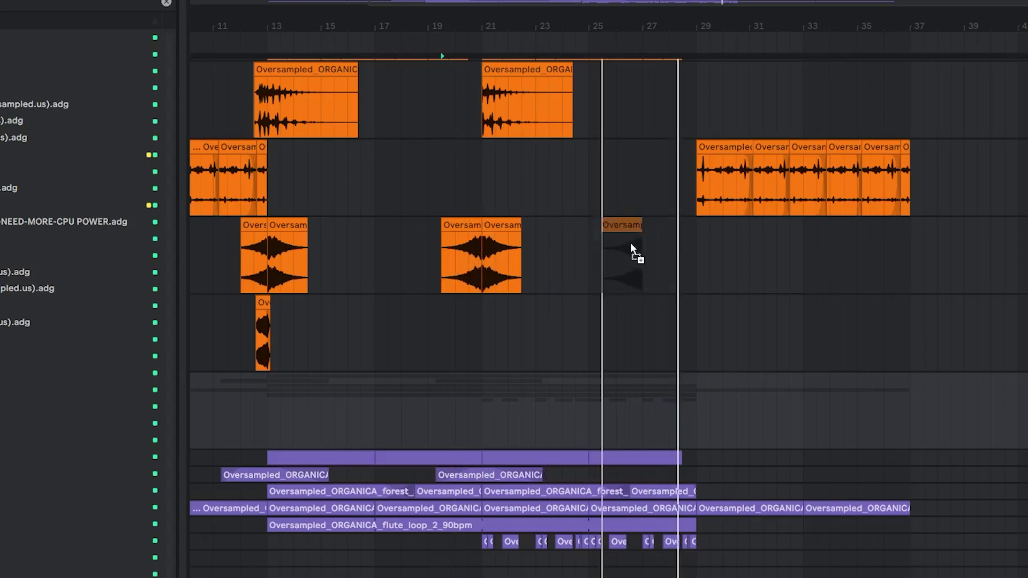
drag(635, 255, 685, 259)
drag(512, 227, 718, 235)
Trim the start of the second chimescape_1 clip to bar 21 and audition it.
scroll(633, 392, left, 1)
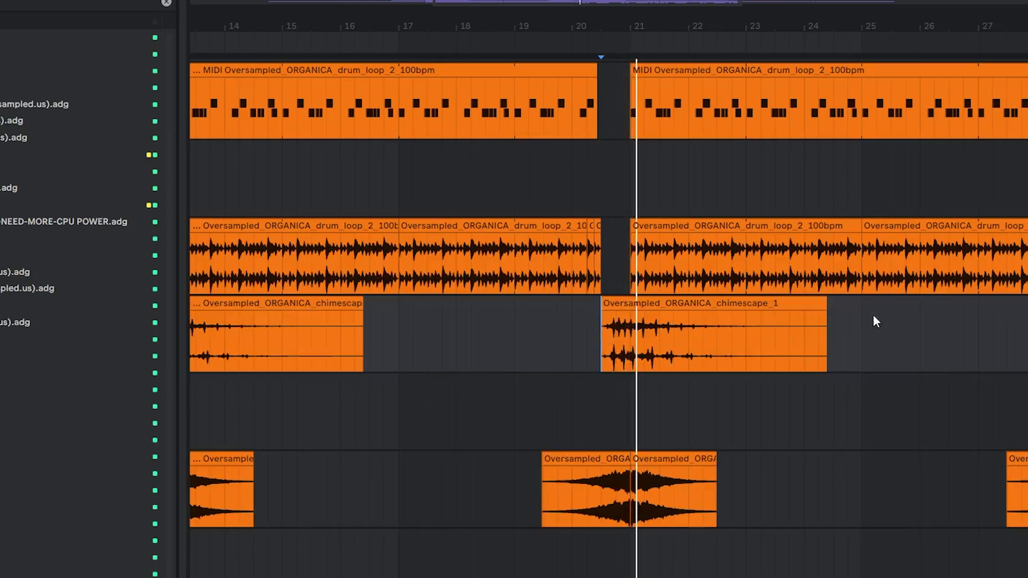
click(684, 309)
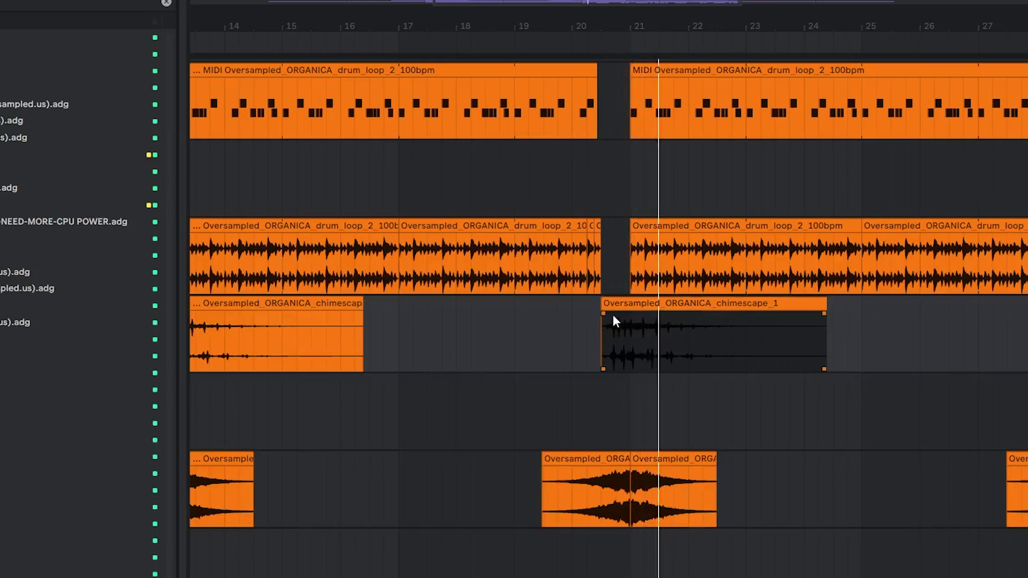
drag(602, 305, 631, 307)
click(633, 339)
key(space)
key(space)
scroll(632, 338, down, 3)
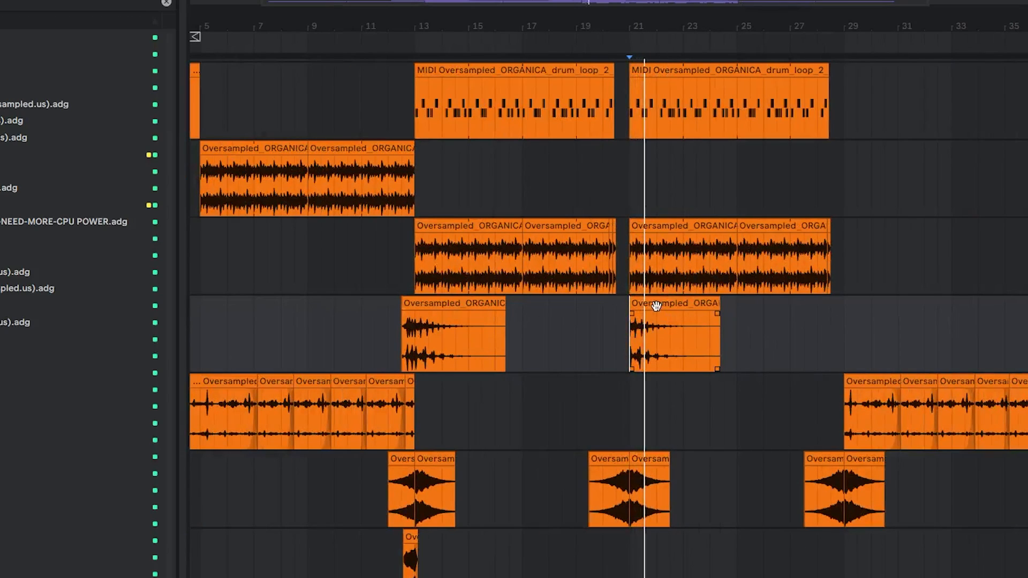
Cut a gap before bar 21 in the Serum clip on track 10 and save the set.
drag(826, 381, 712, 294)
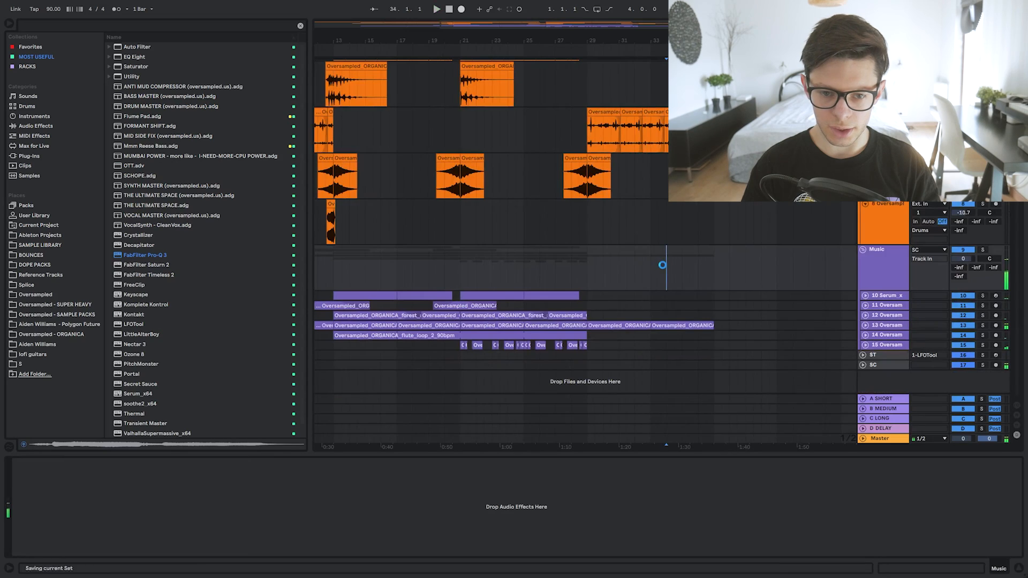
scroll(664, 264, down, 3)
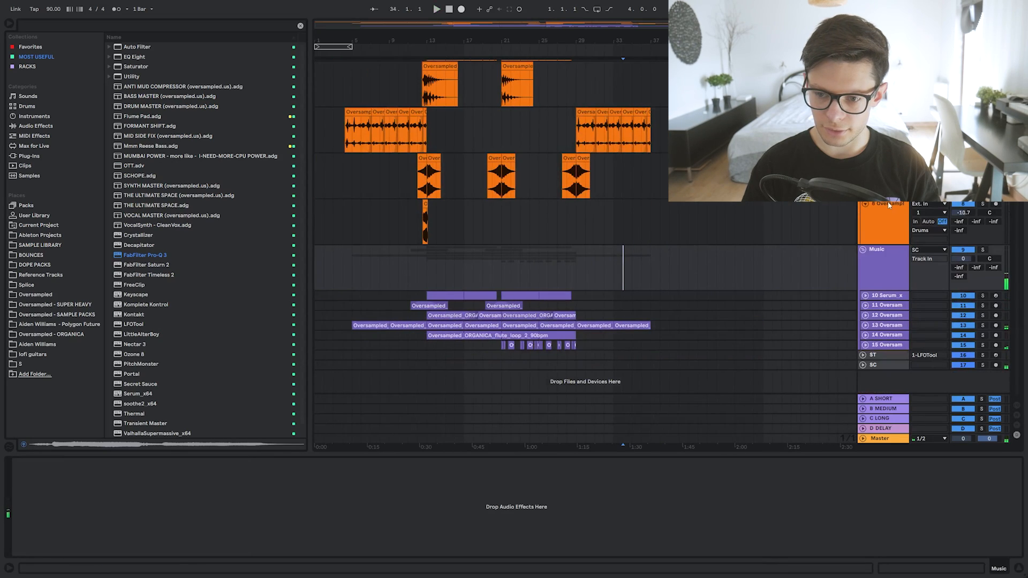
alt+click(866, 203)
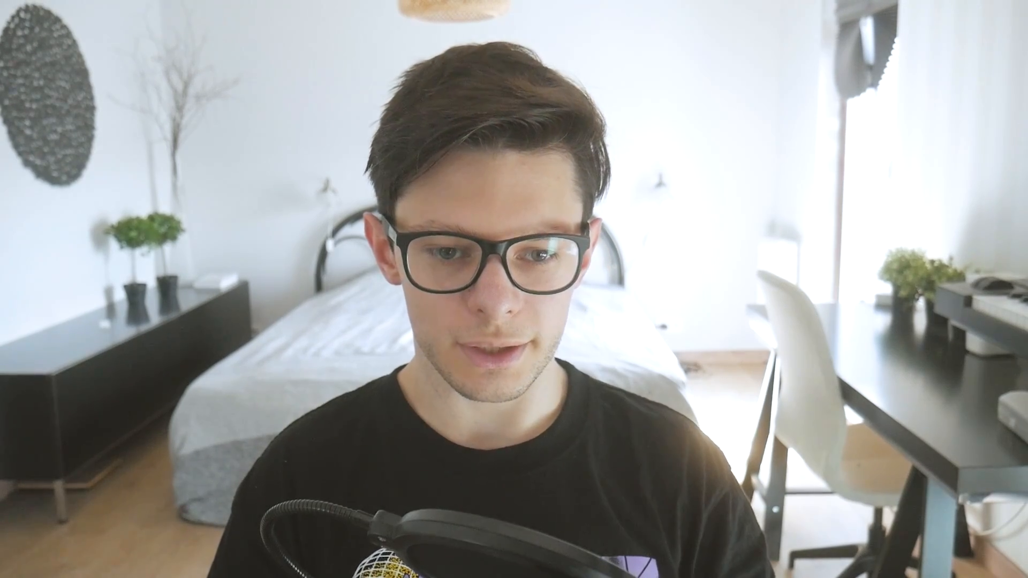